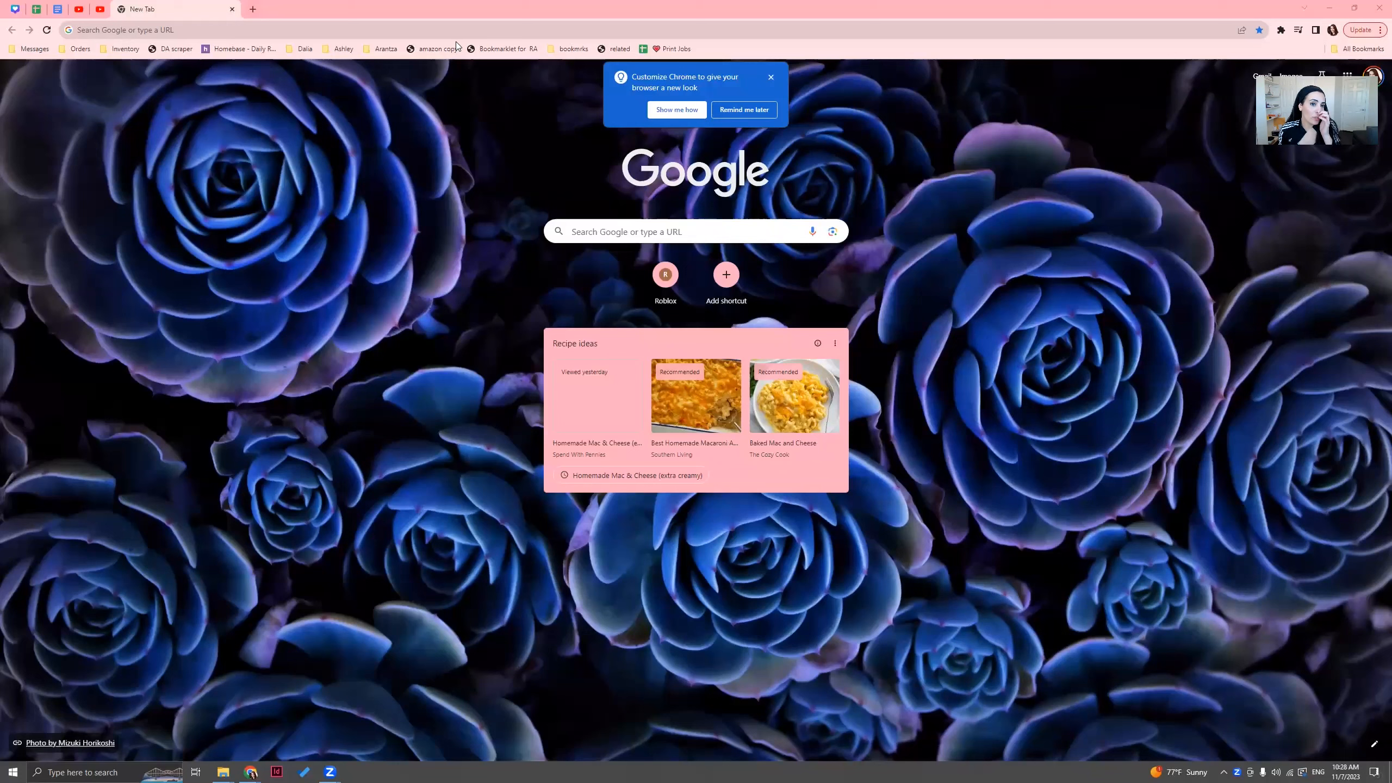
# - Open the bookmarked Google Keyword Planner from the Product Design Research folder in a new browser tab
pyautogui.hotkey('ctrl', 't')
pyautogui.click(344, 50)
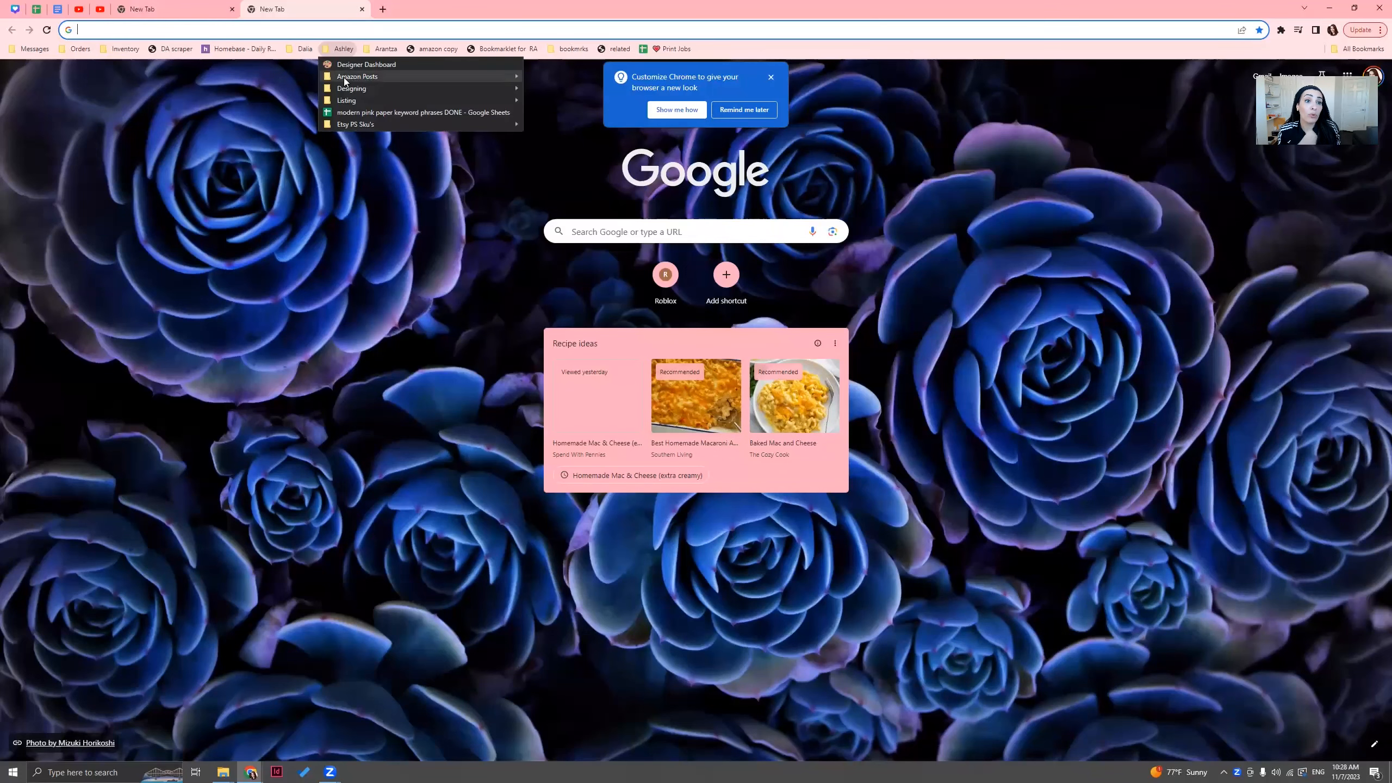
pyautogui.moveTo(349, 79)
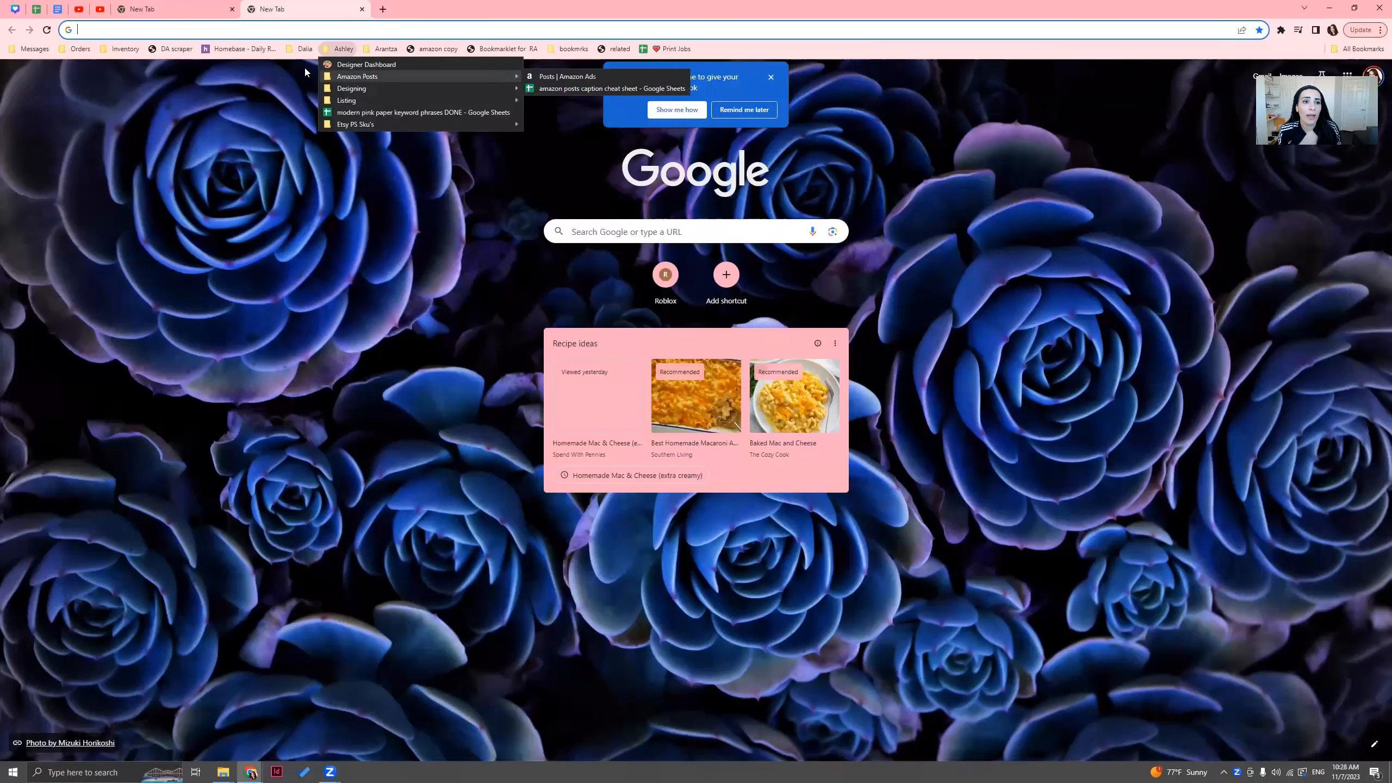
pyautogui.moveTo(304, 49)
pyautogui.moveTo(603, 100)
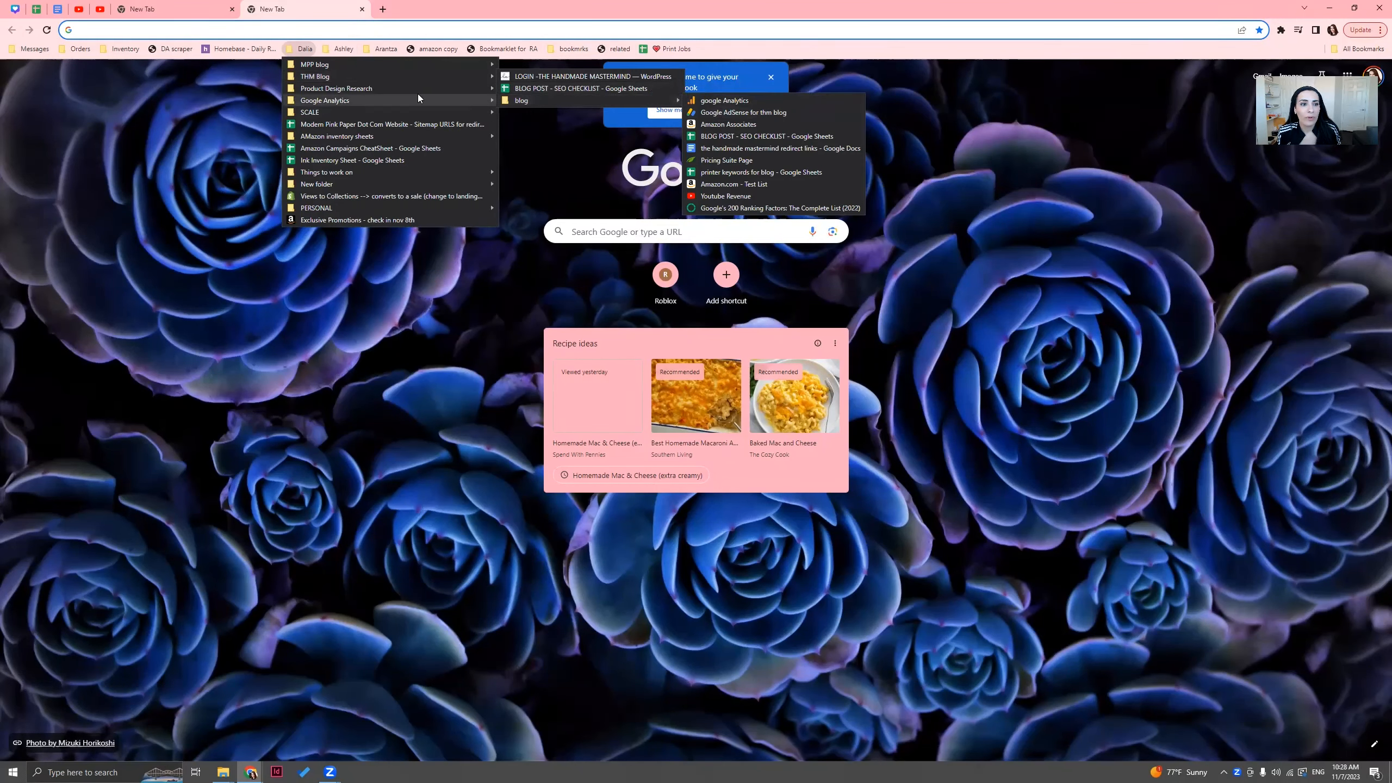
pyautogui.moveTo(420, 88)
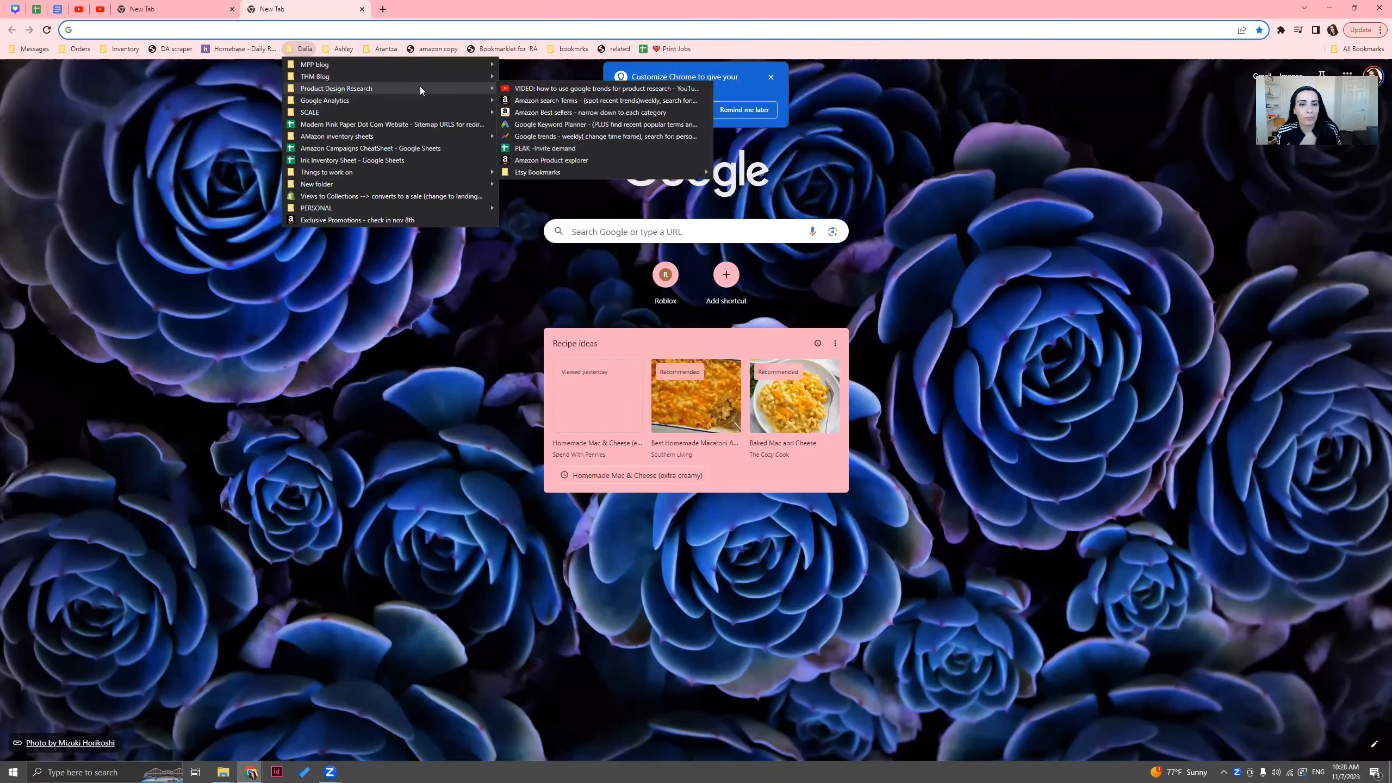
pyautogui.click(583, 124)
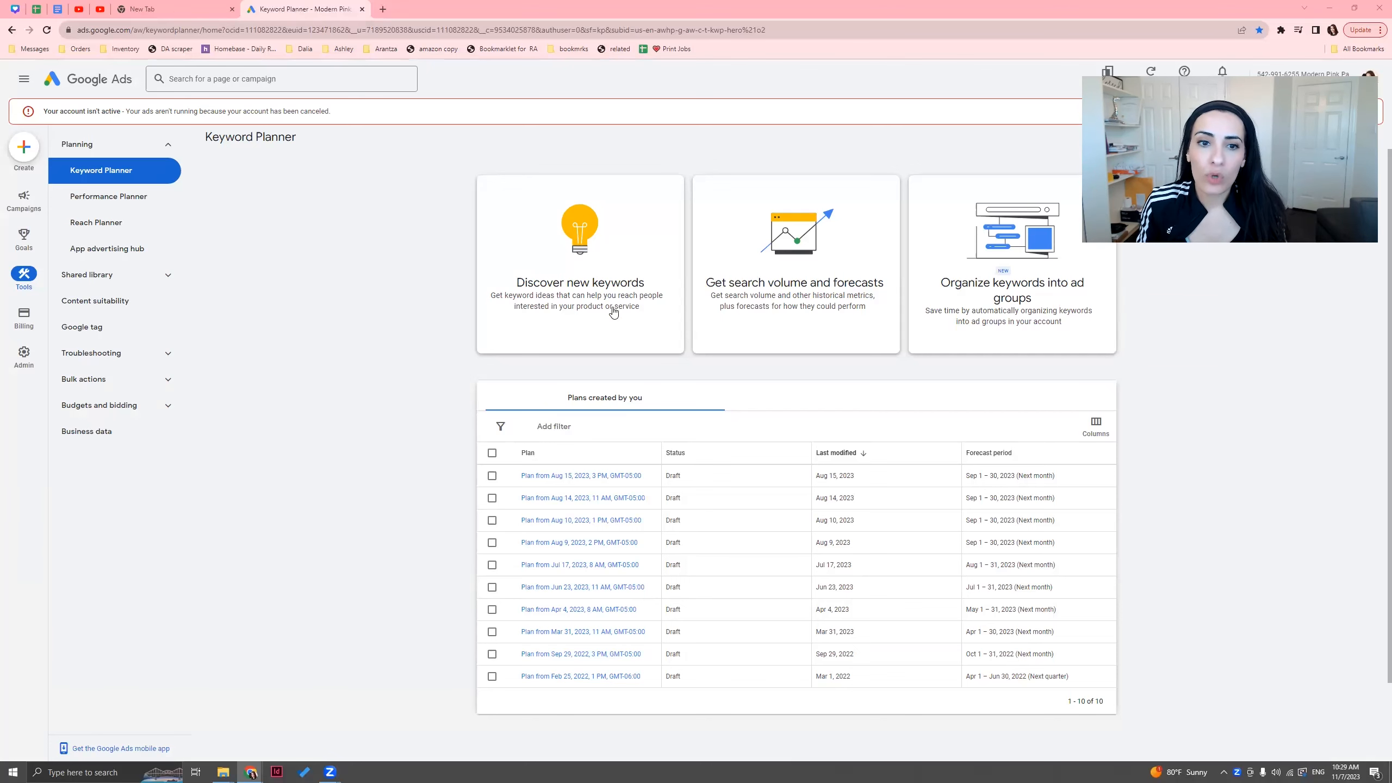
# - Discover new keywords in Keyword Planner from the seed terms "personalized mugs" and "custom mugs"
pyautogui.click(563, 272)
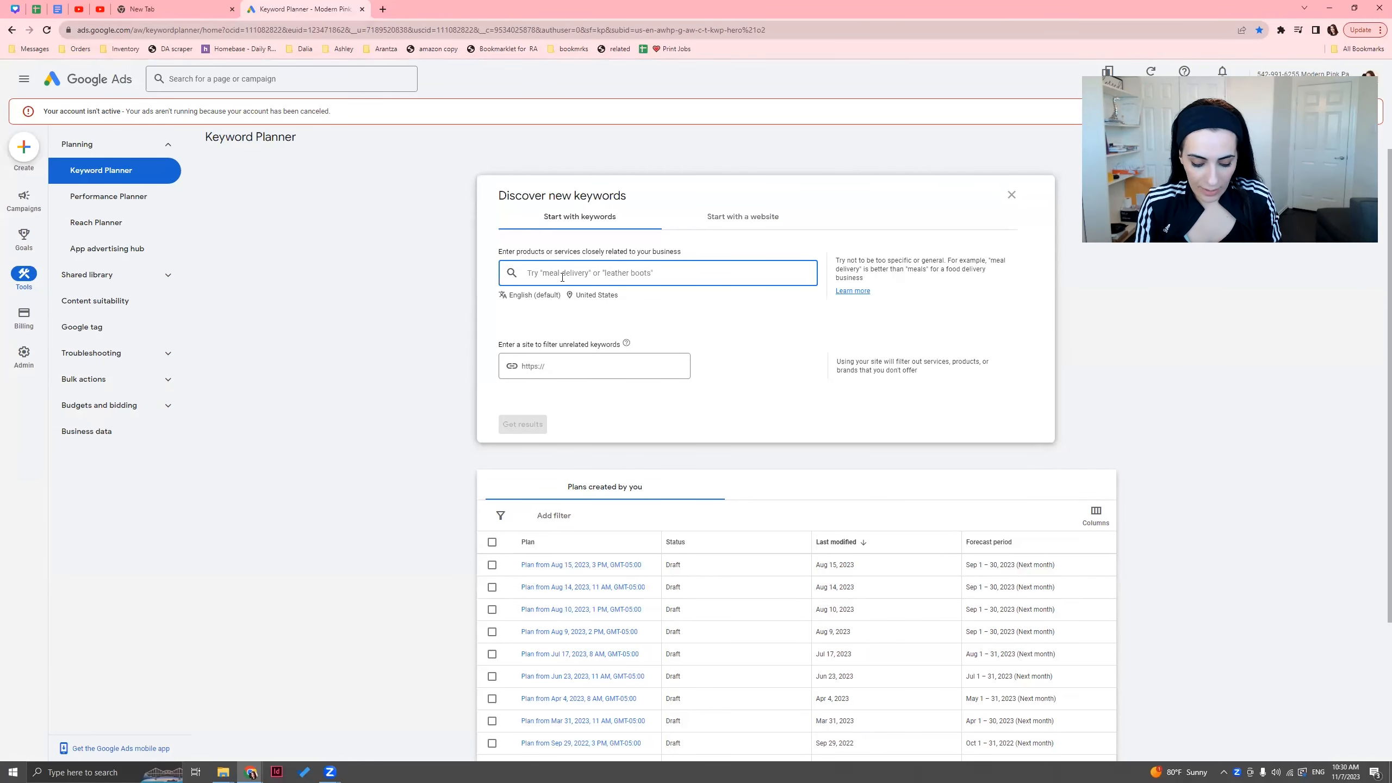
pyautogui.write('personalized mugs')
pyautogui.press('Return')
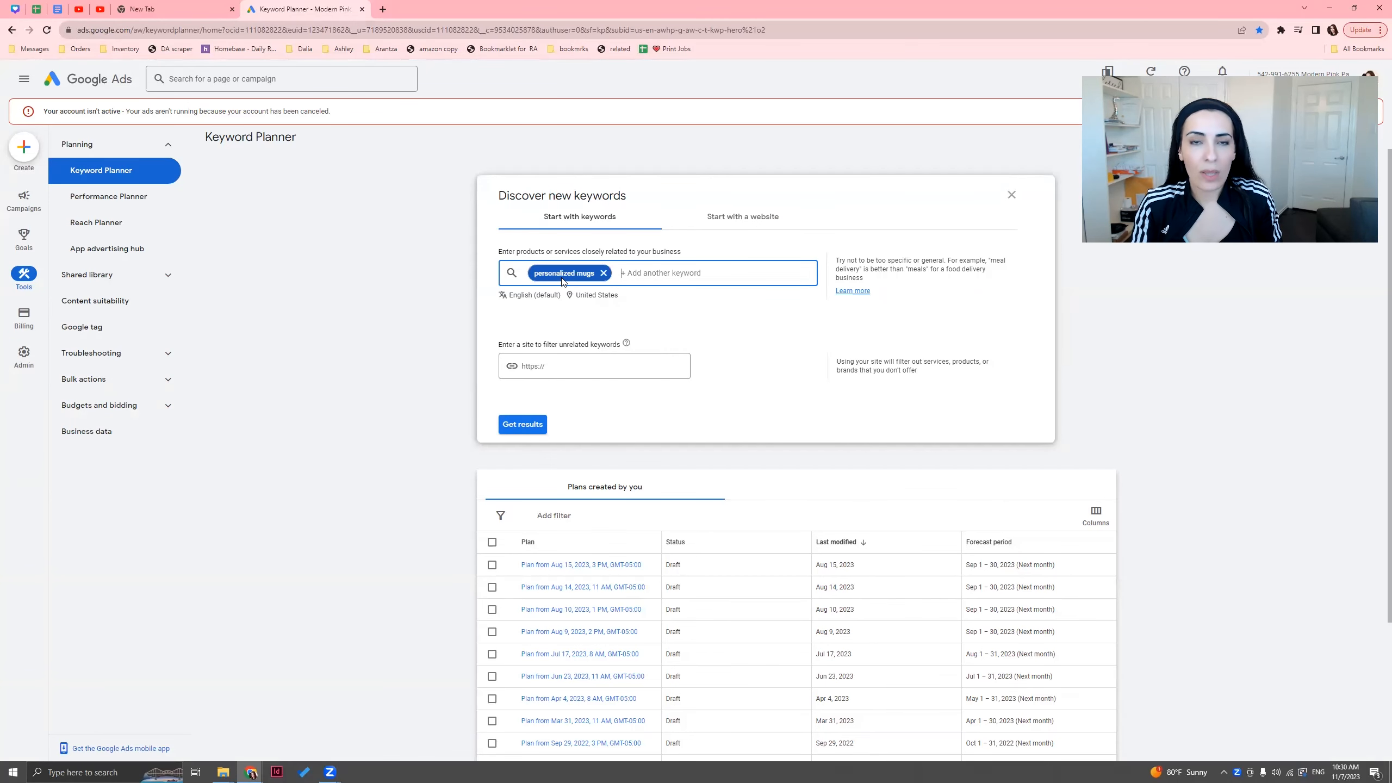
pyautogui.write('custom mugs')
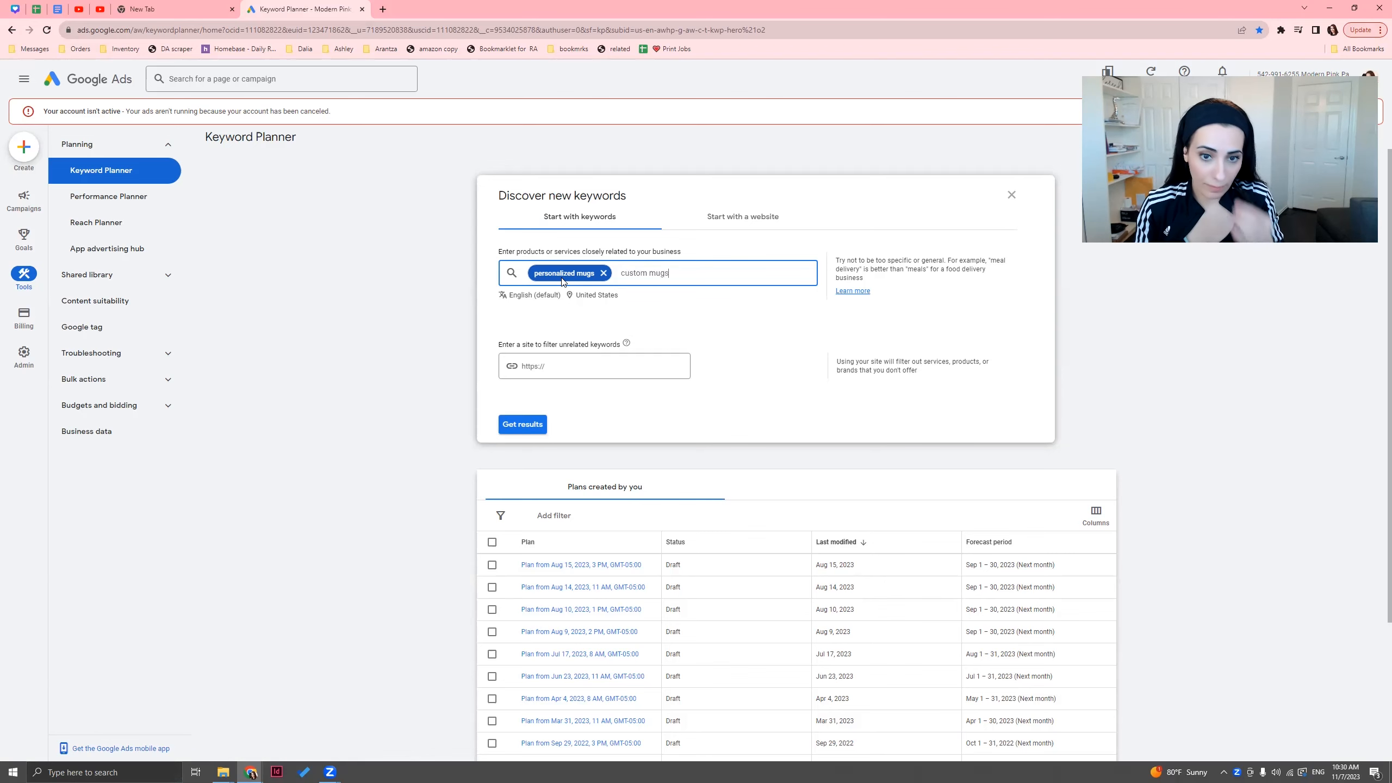
pyautogui.press('Return')
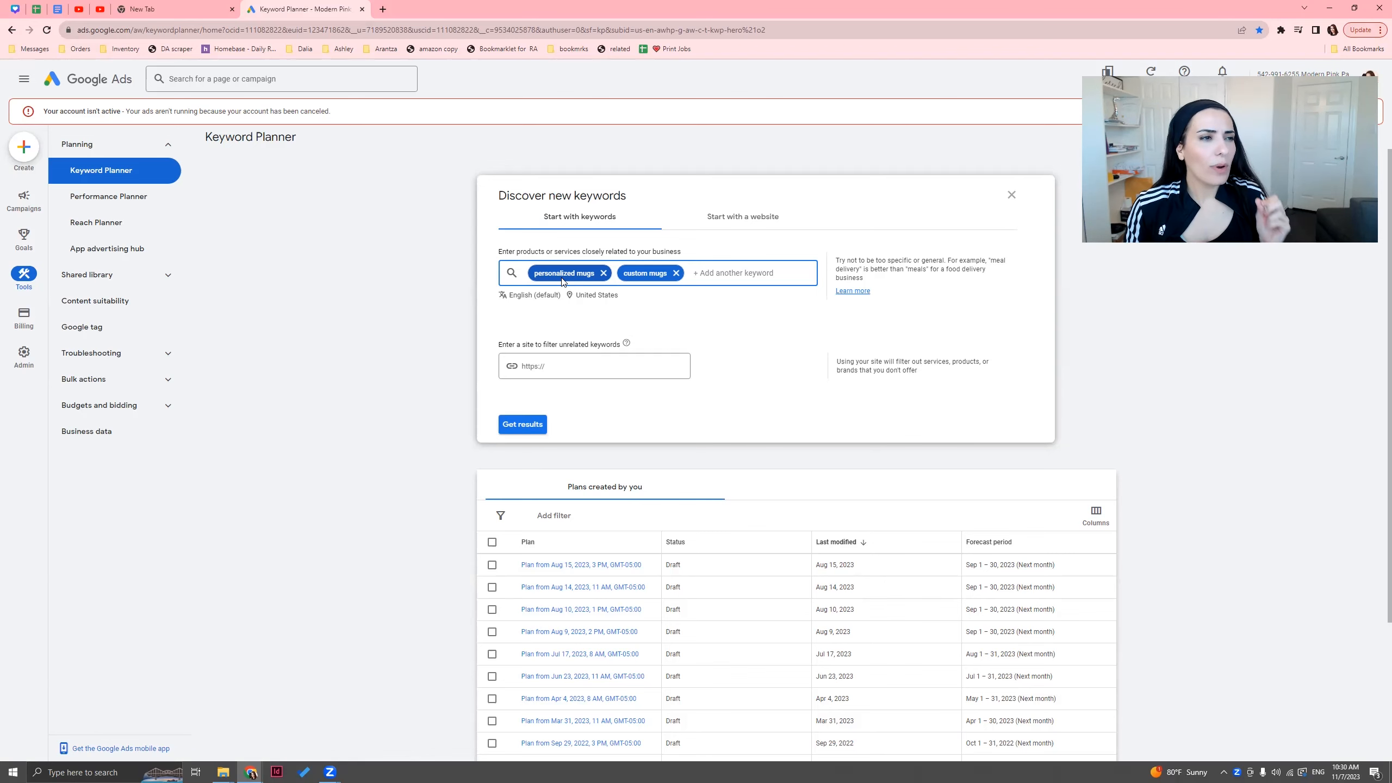
pyautogui.click(520, 423)
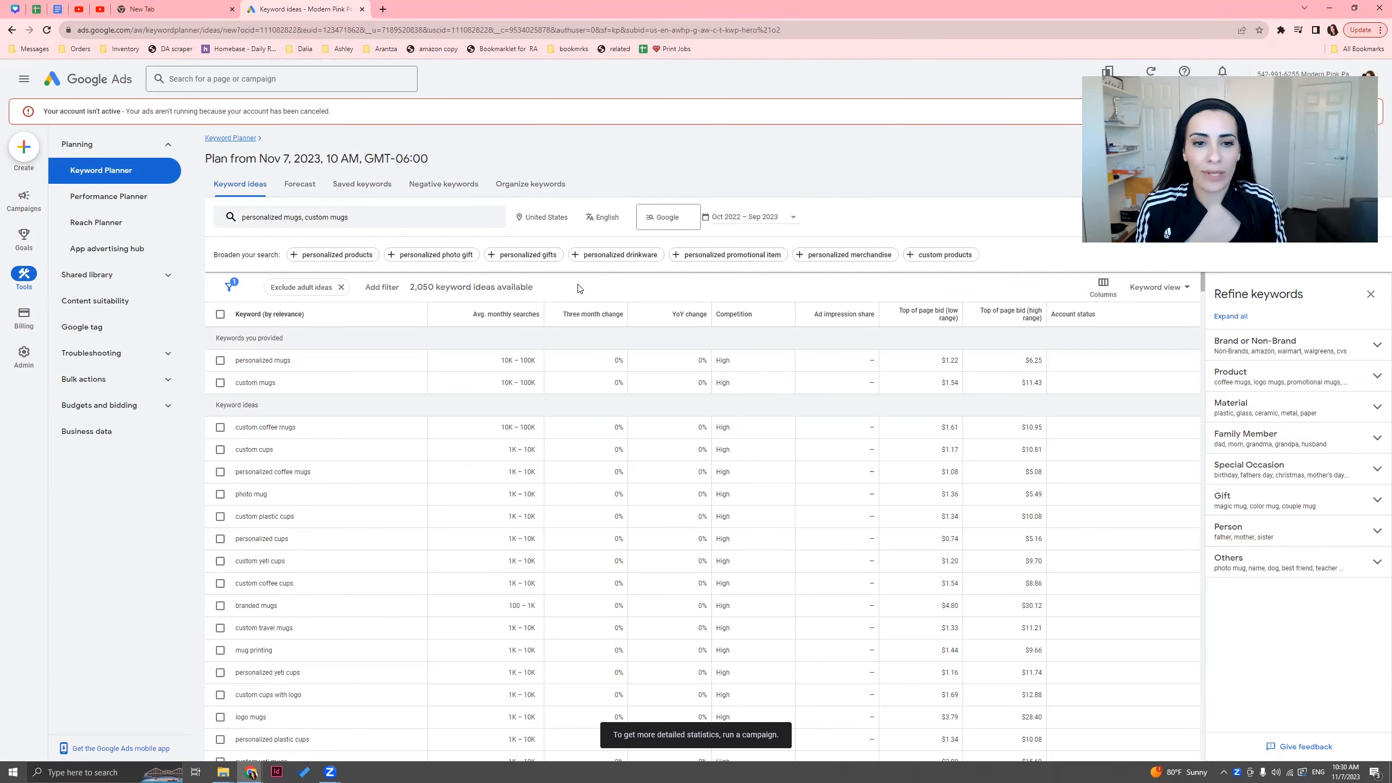
# - Sort the keyword ideas by average monthly searches in descending order and look through the list
pyautogui.click(515, 312)
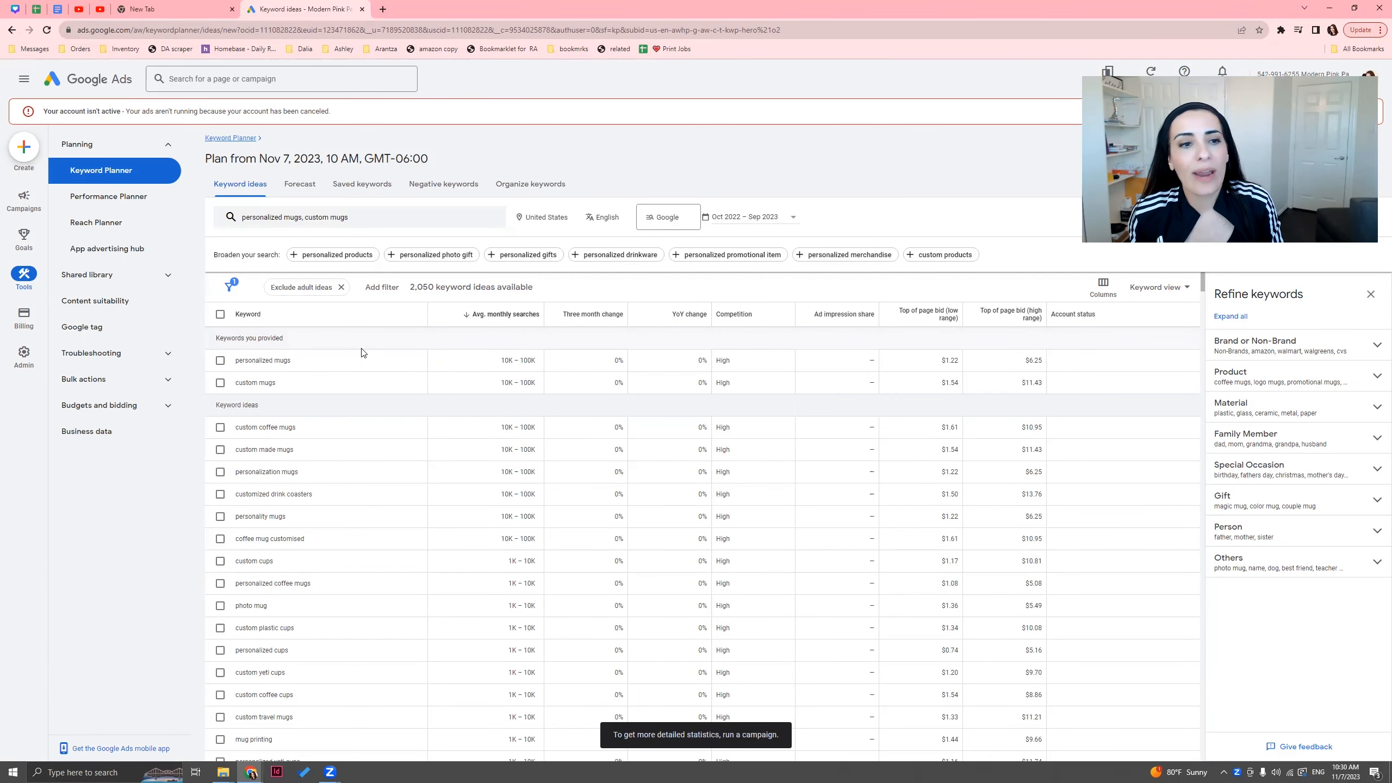
pyautogui.scroll(-4, 373, 712)
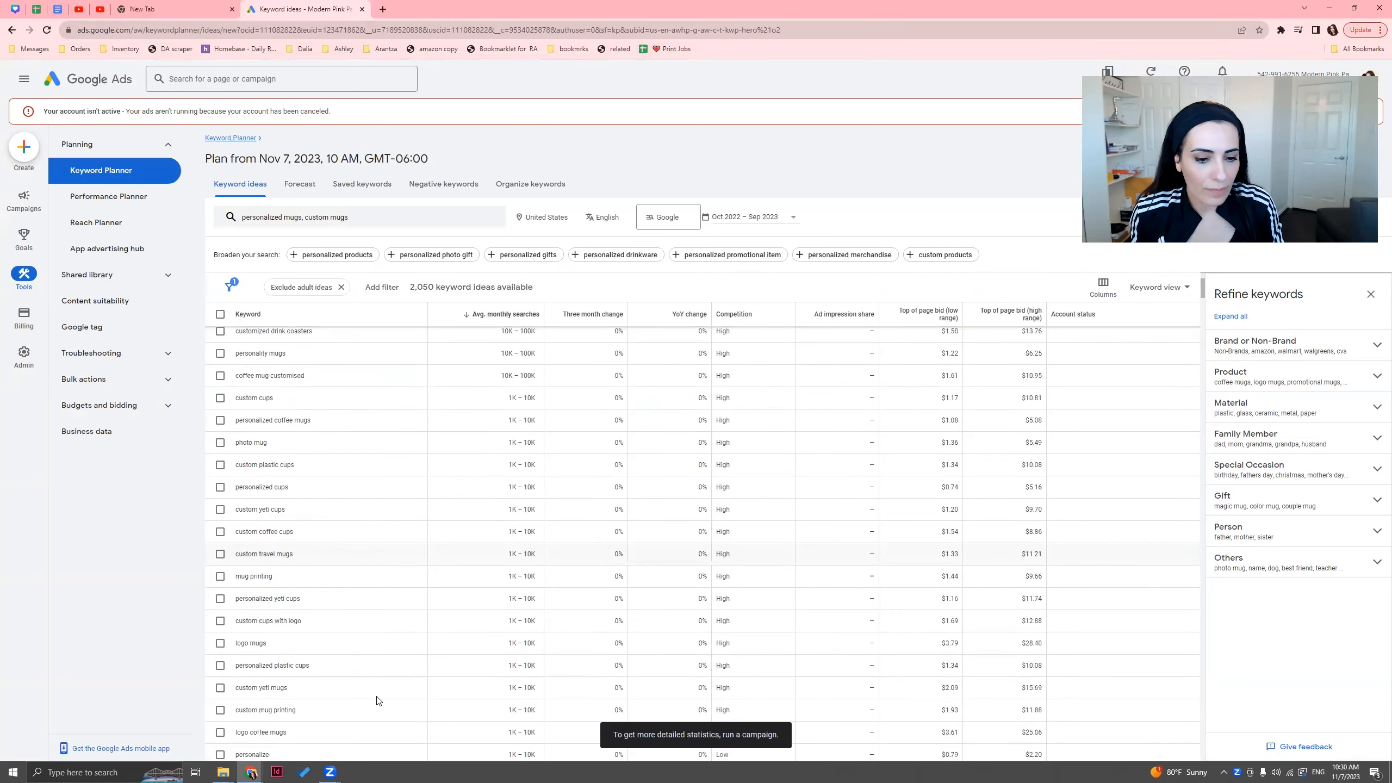
pyautogui.scroll(-10, 380, 515)
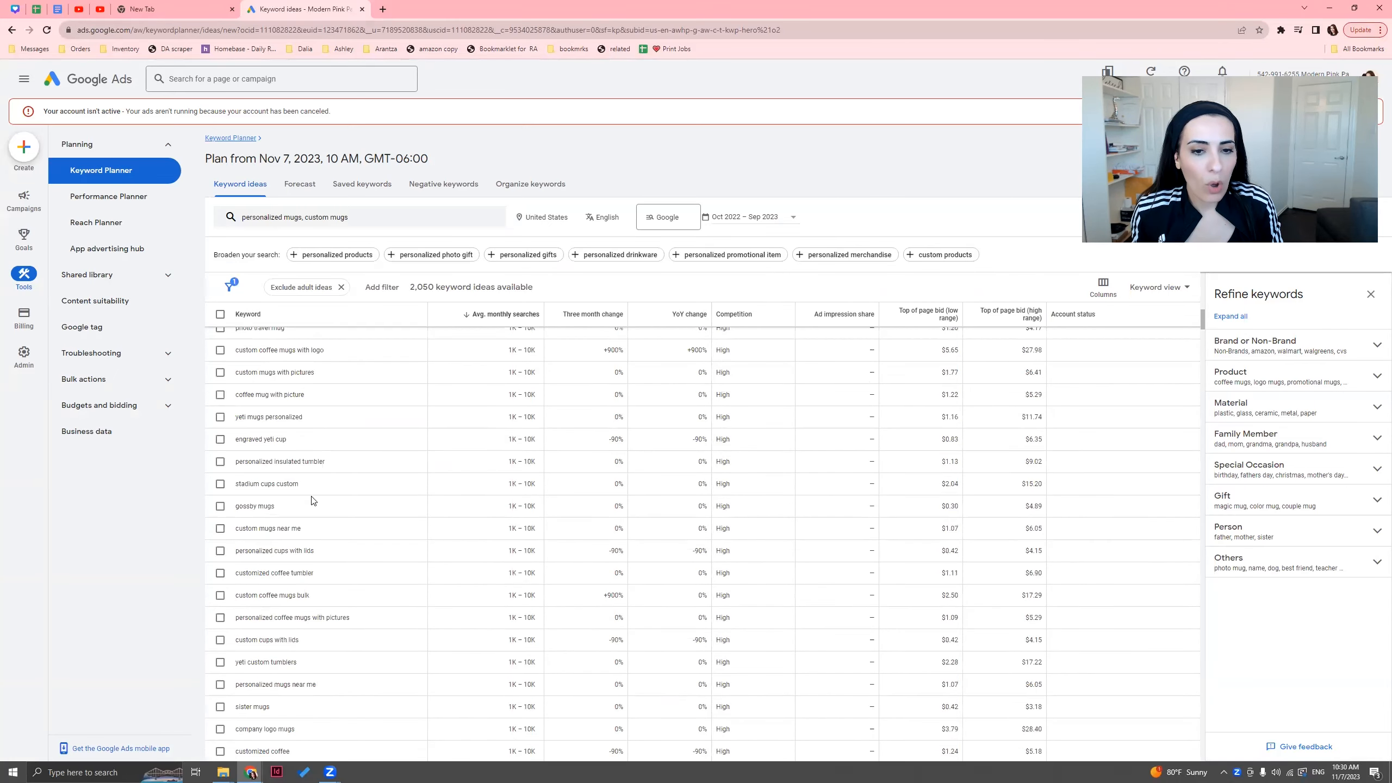
pyautogui.scroll(15, 460, 506)
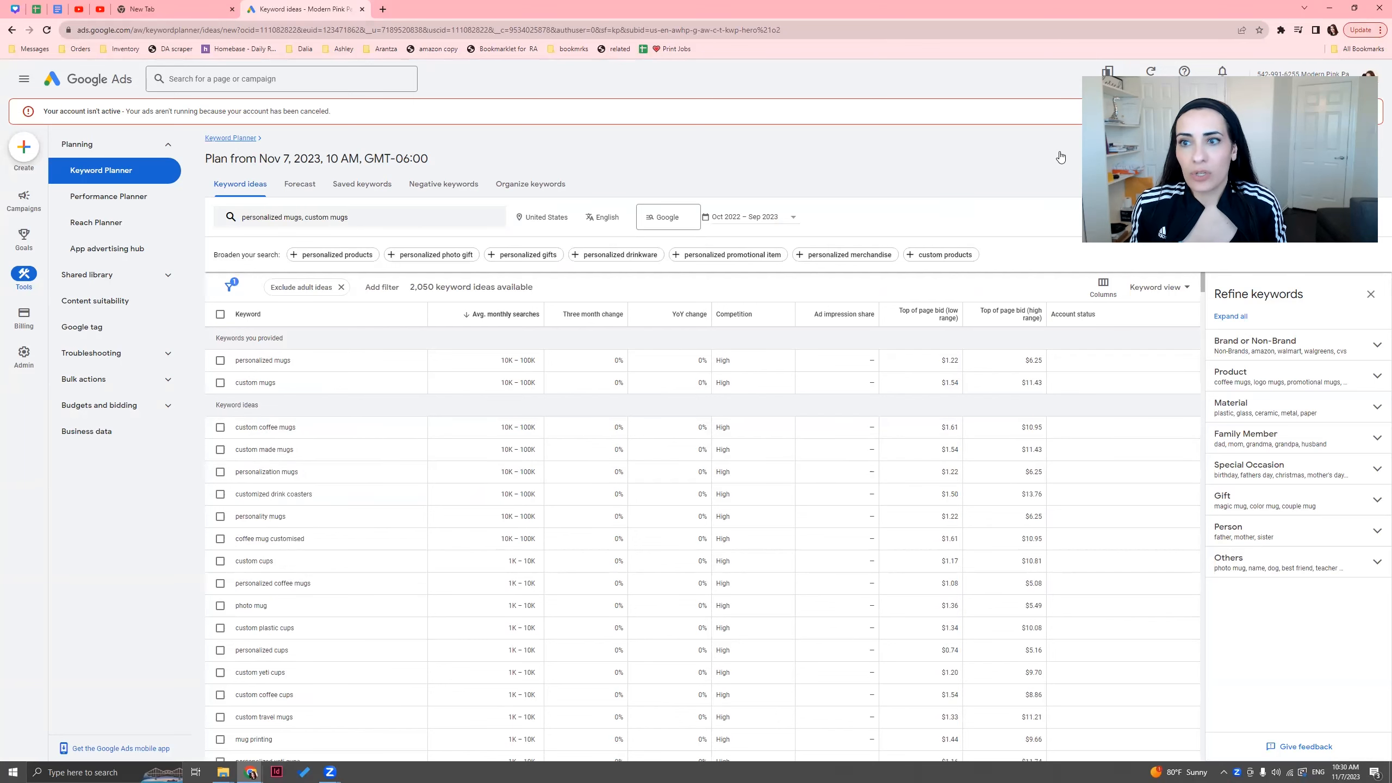
# - Export the keyword ideas to a Google Sheets file in My Drive, keeping the suggested file name, and open the exported sheet
pyautogui.moveTo(1162, 73); pyautogui.dragTo(905, 69)
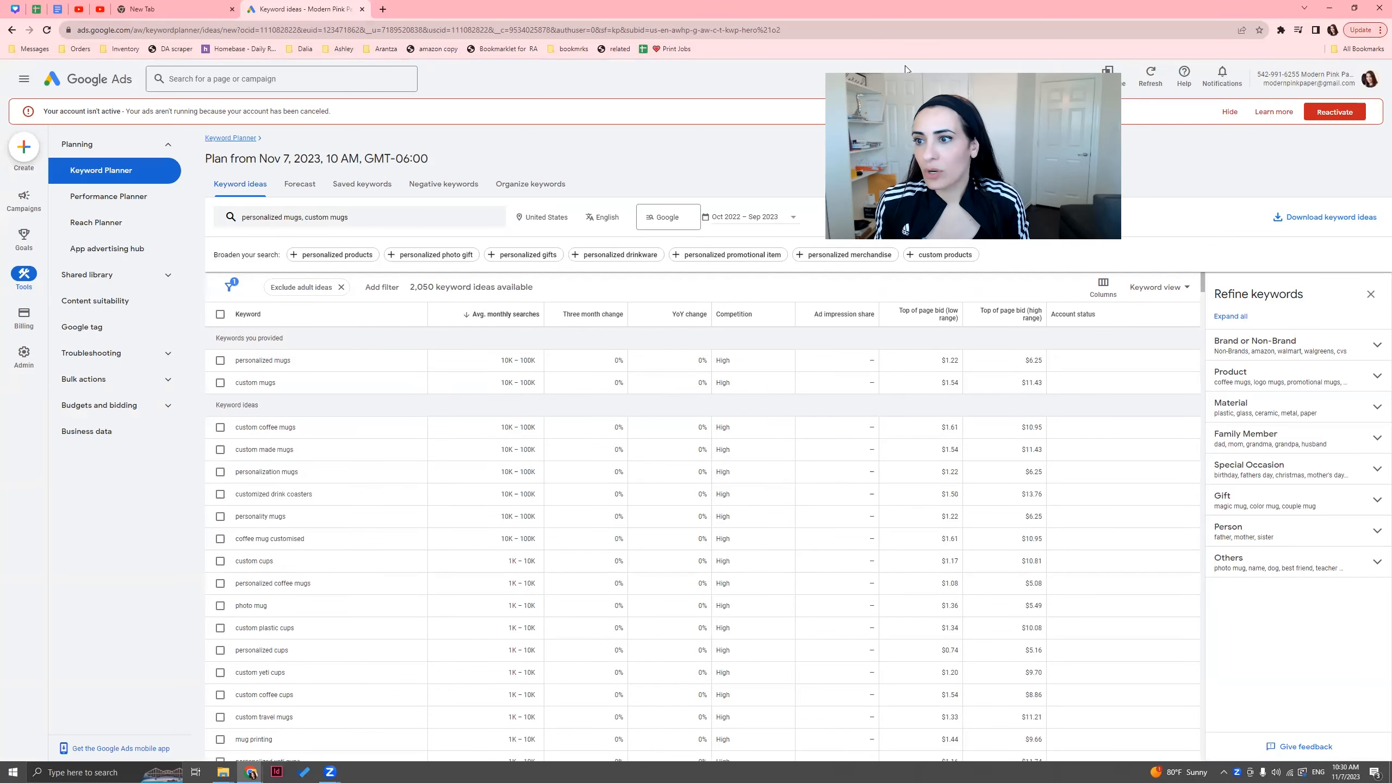
pyautogui.click(1305, 222)
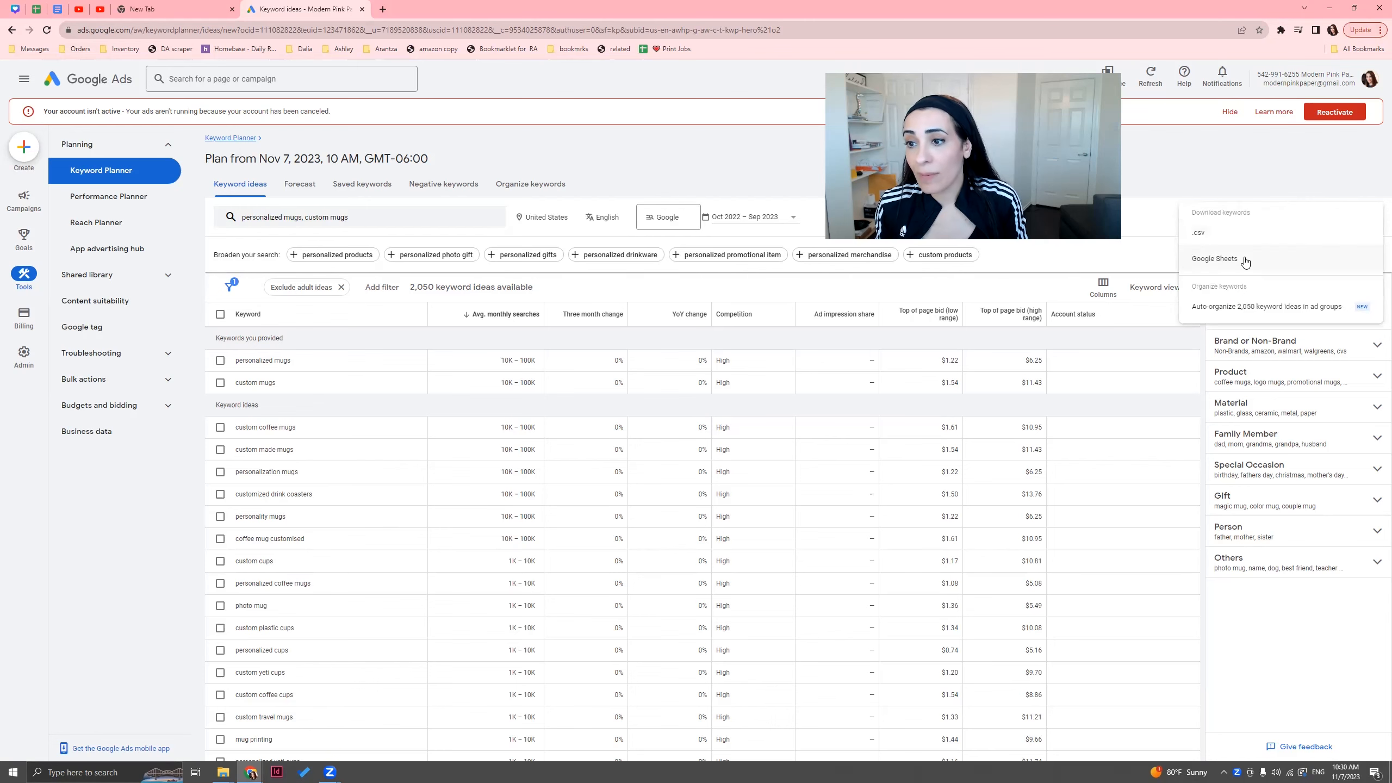
pyautogui.click(1228, 269)
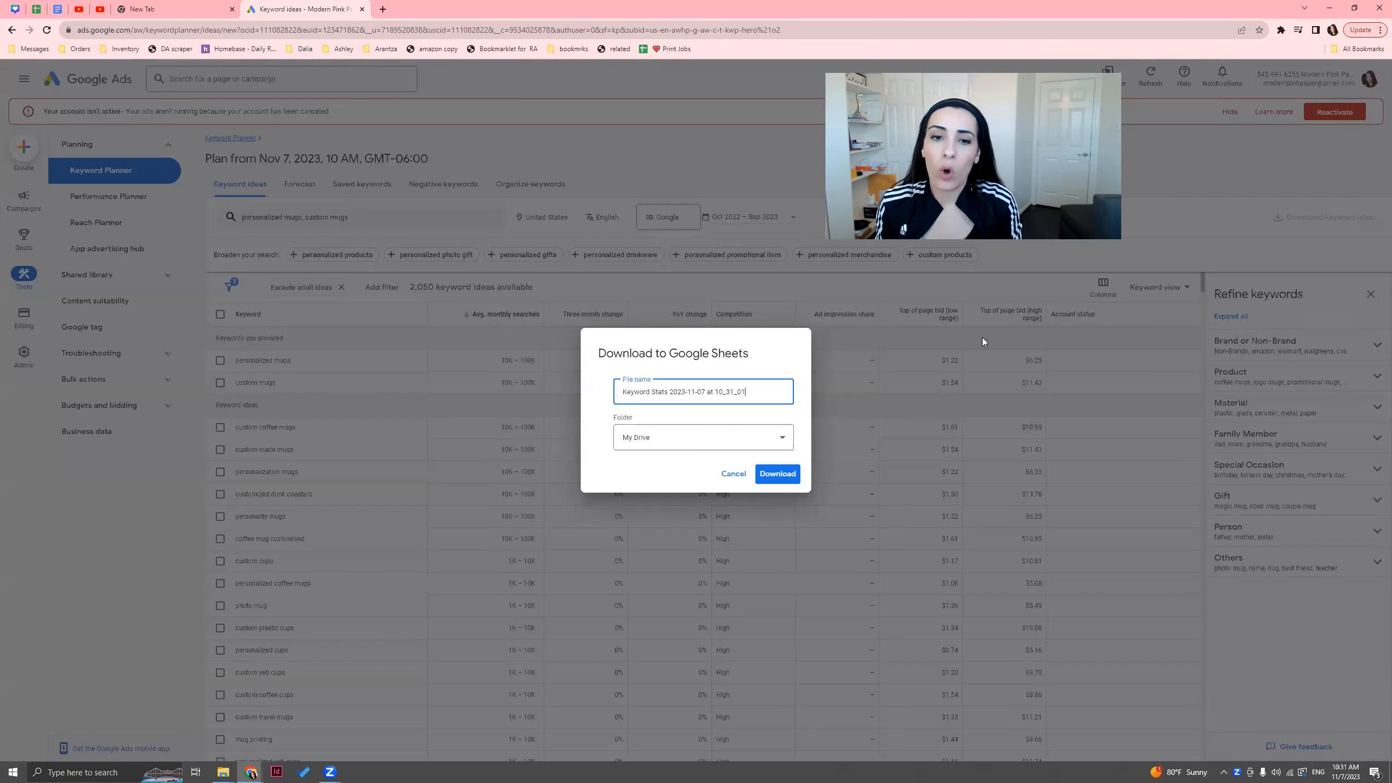
pyautogui.click(782, 484)
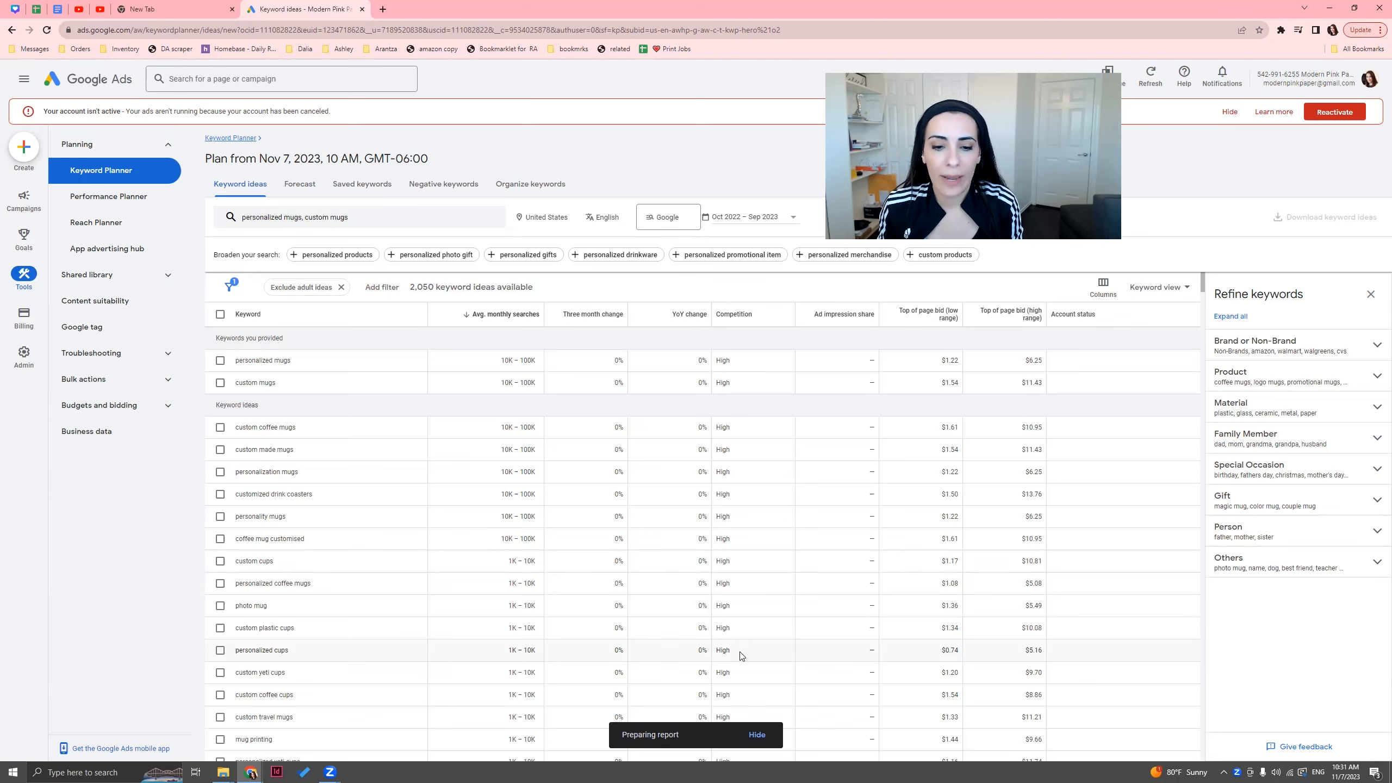
pyautogui.click(746, 734)
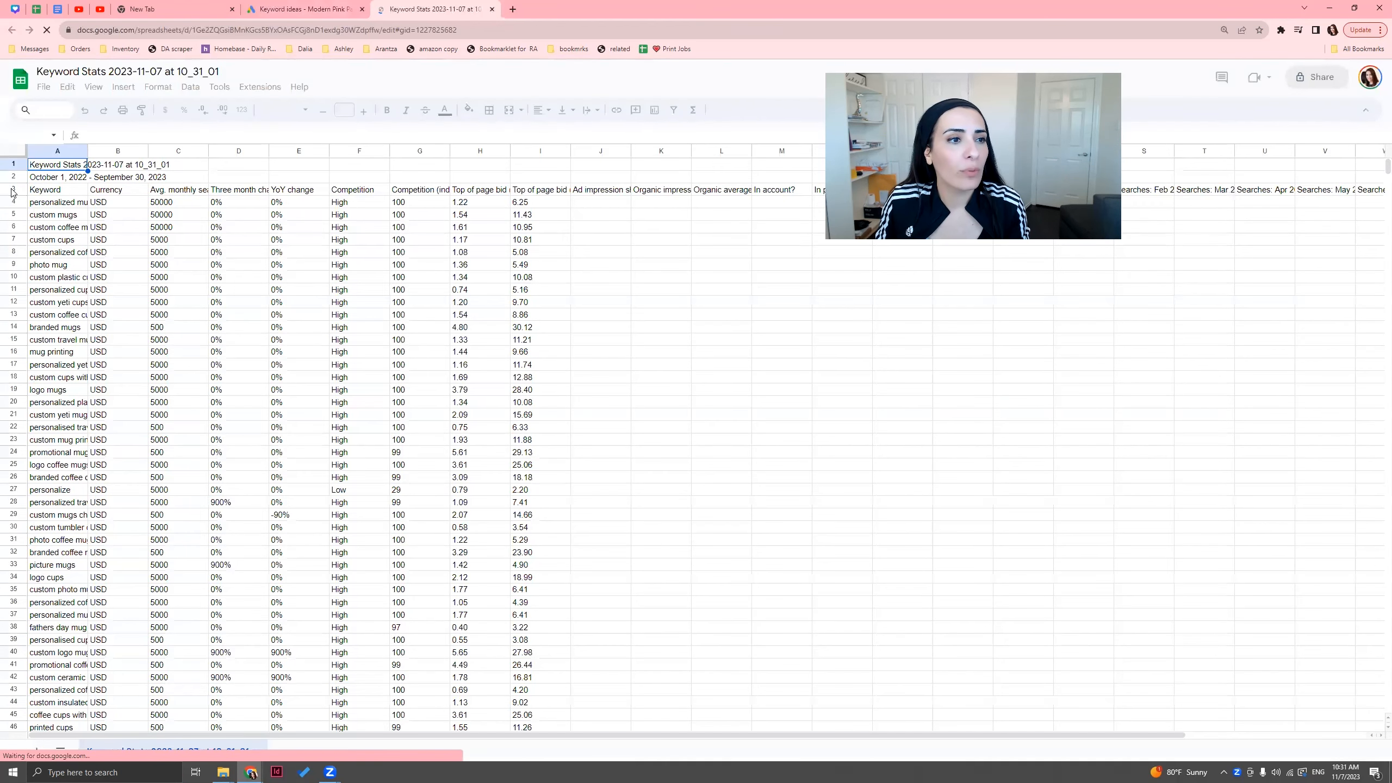
# - Delete rows 1 to 3, which hold the report title, date range and column headers
pyautogui.keyDown('shift'); pyautogui.click(15, 189); pyautogui.keyUp('shift')
pyautogui.rightClick(15, 189)
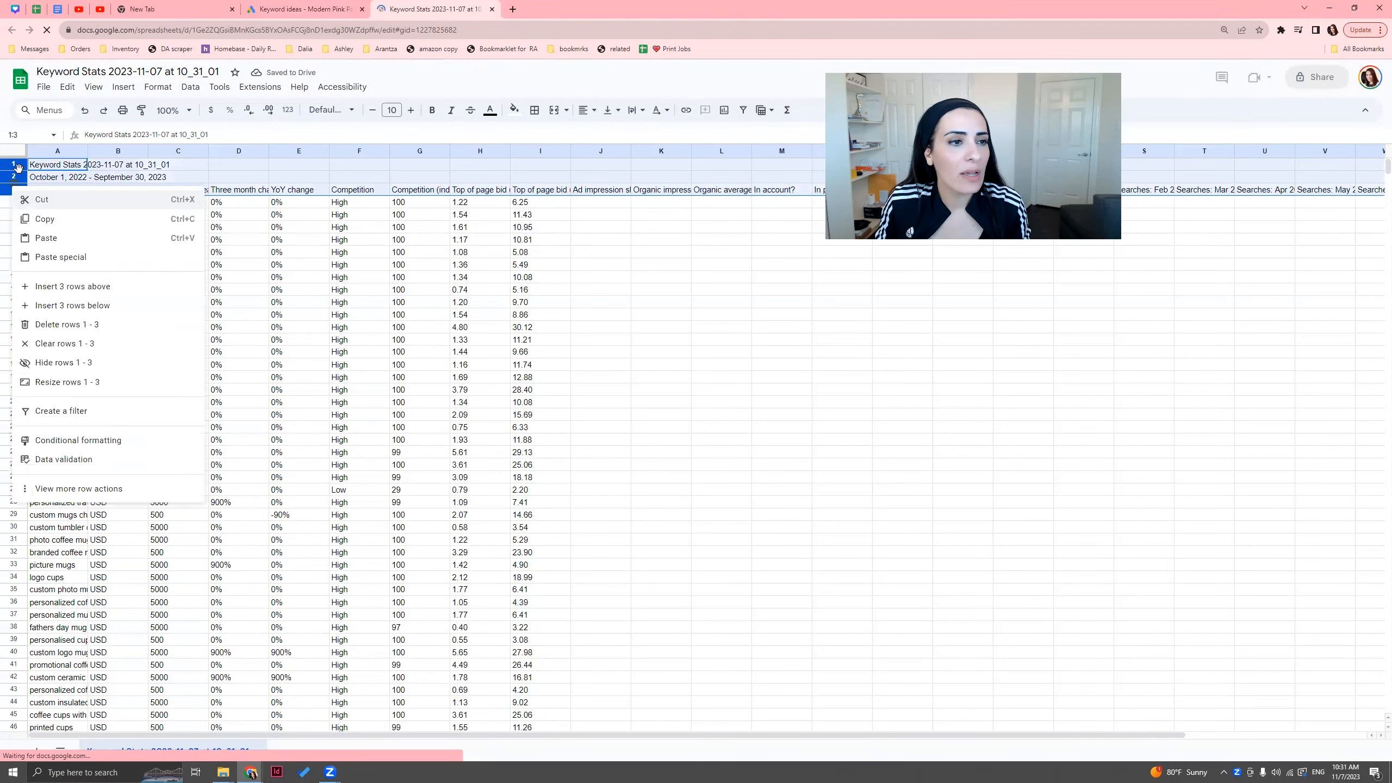
pyautogui.click(51, 325)
# - Delete the currency column B and the remaining data columns C to H, leaving only keywords and average monthly searches
pyautogui.click(115, 151)
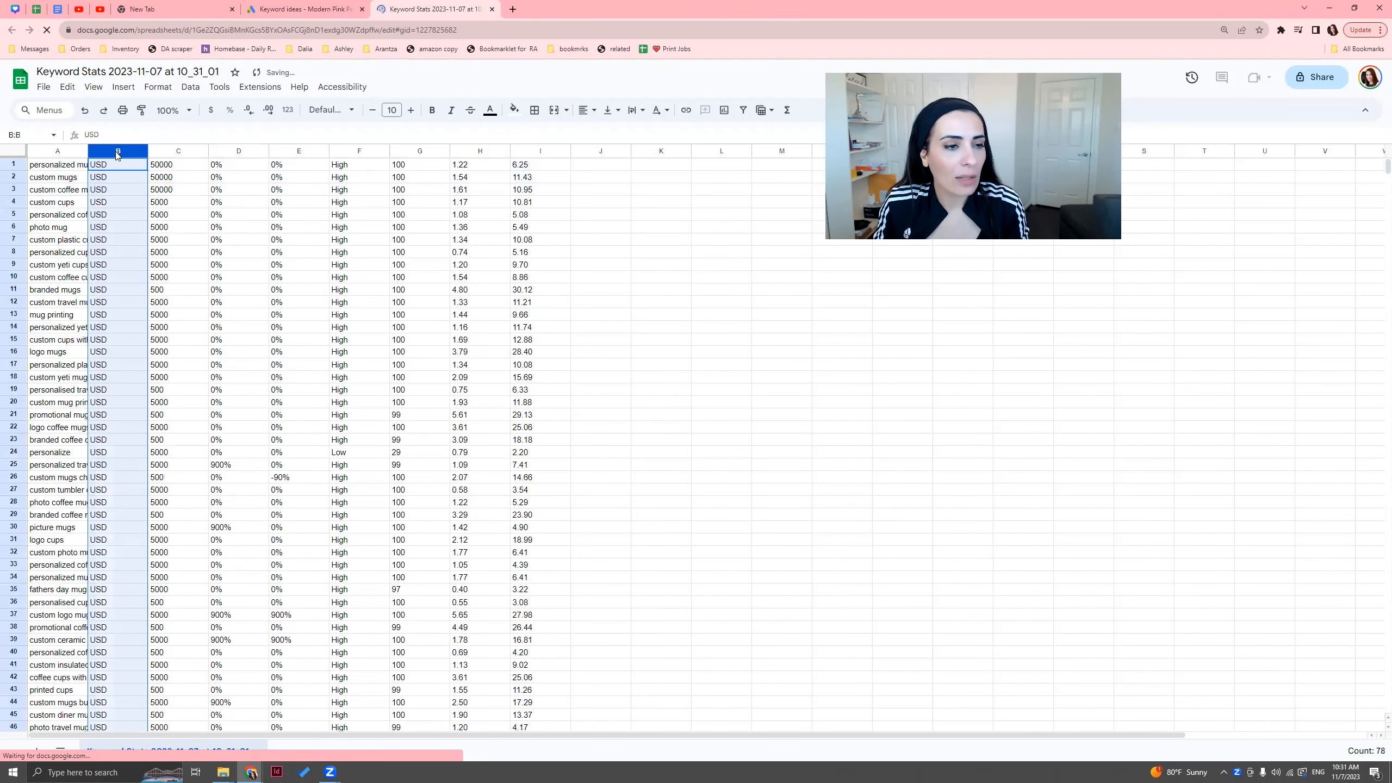
pyautogui.rightClick(115, 151)
pyautogui.click(162, 289)
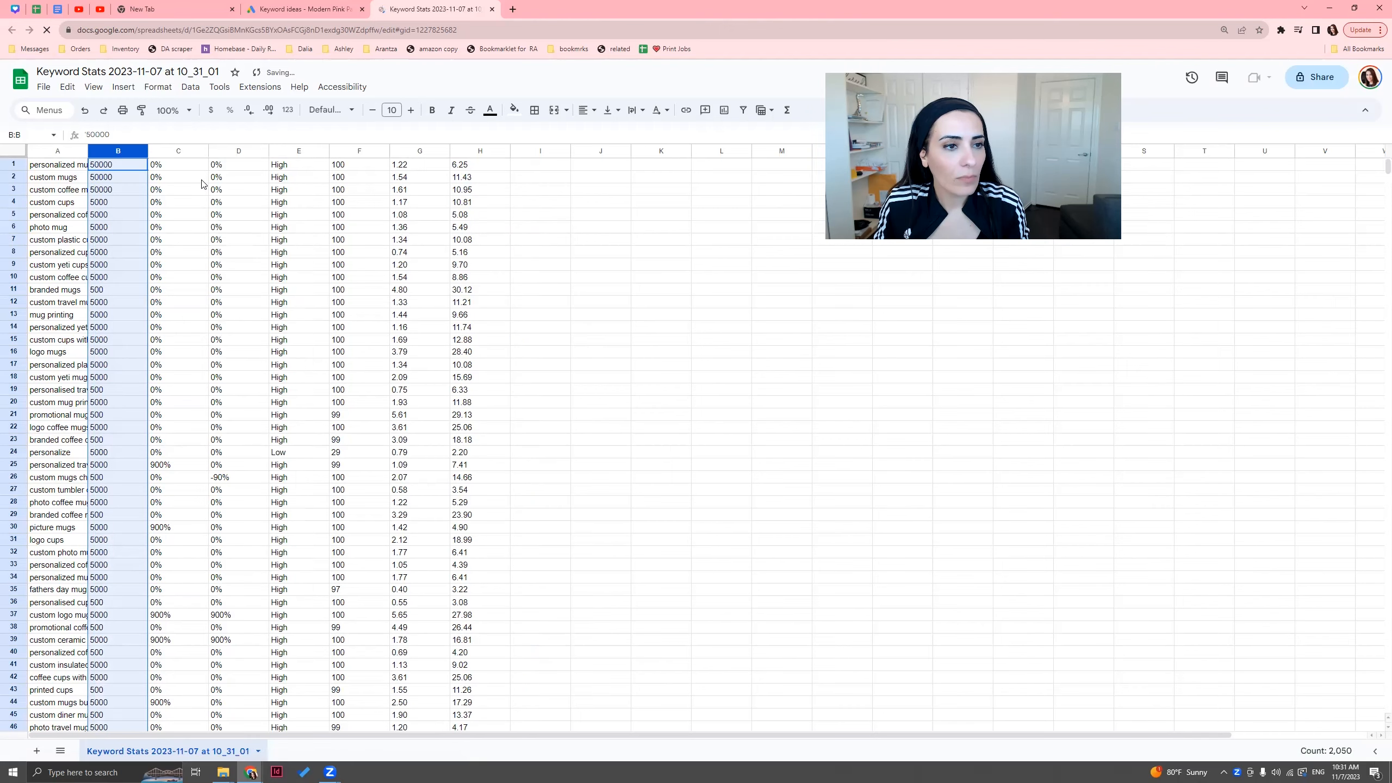
pyautogui.moveTo(197, 151); pyautogui.dragTo(481, 163)
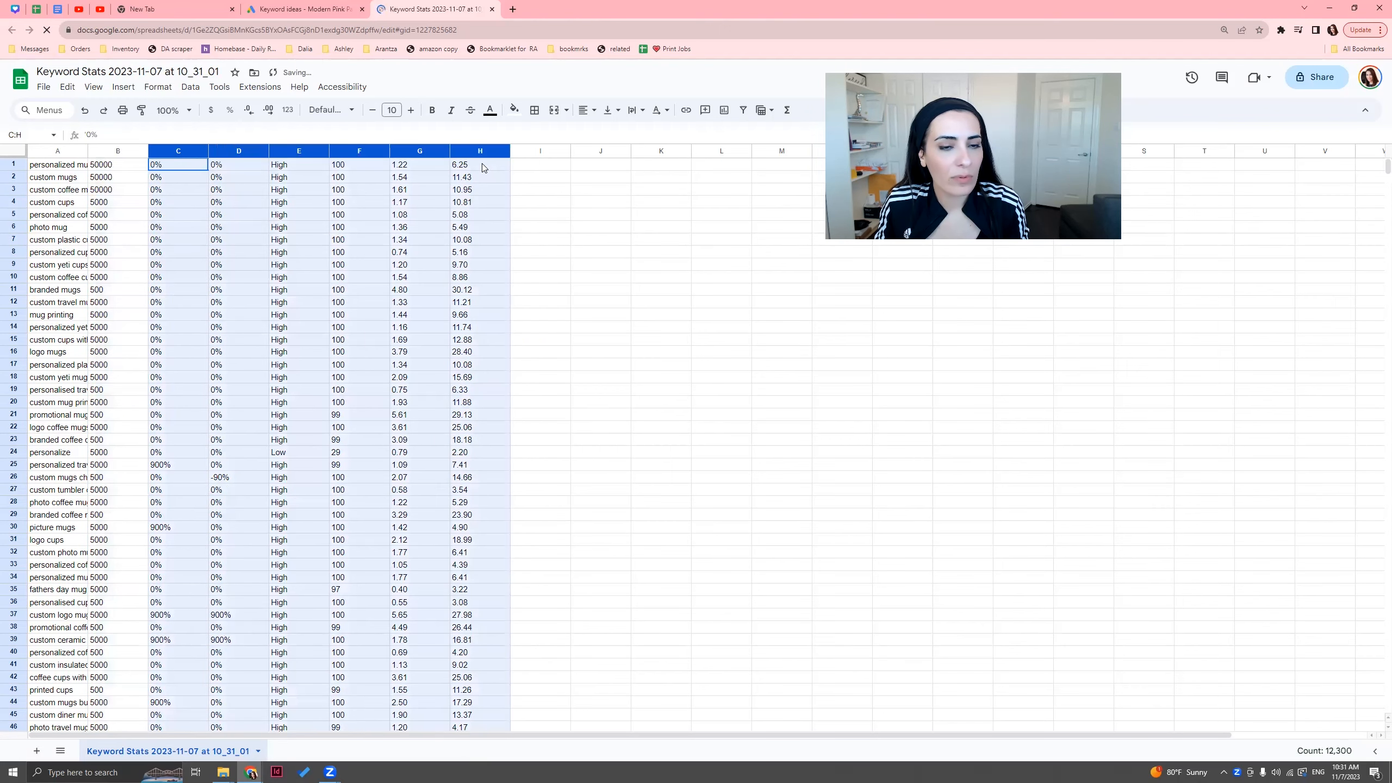
pyautogui.rightClick(478, 153)
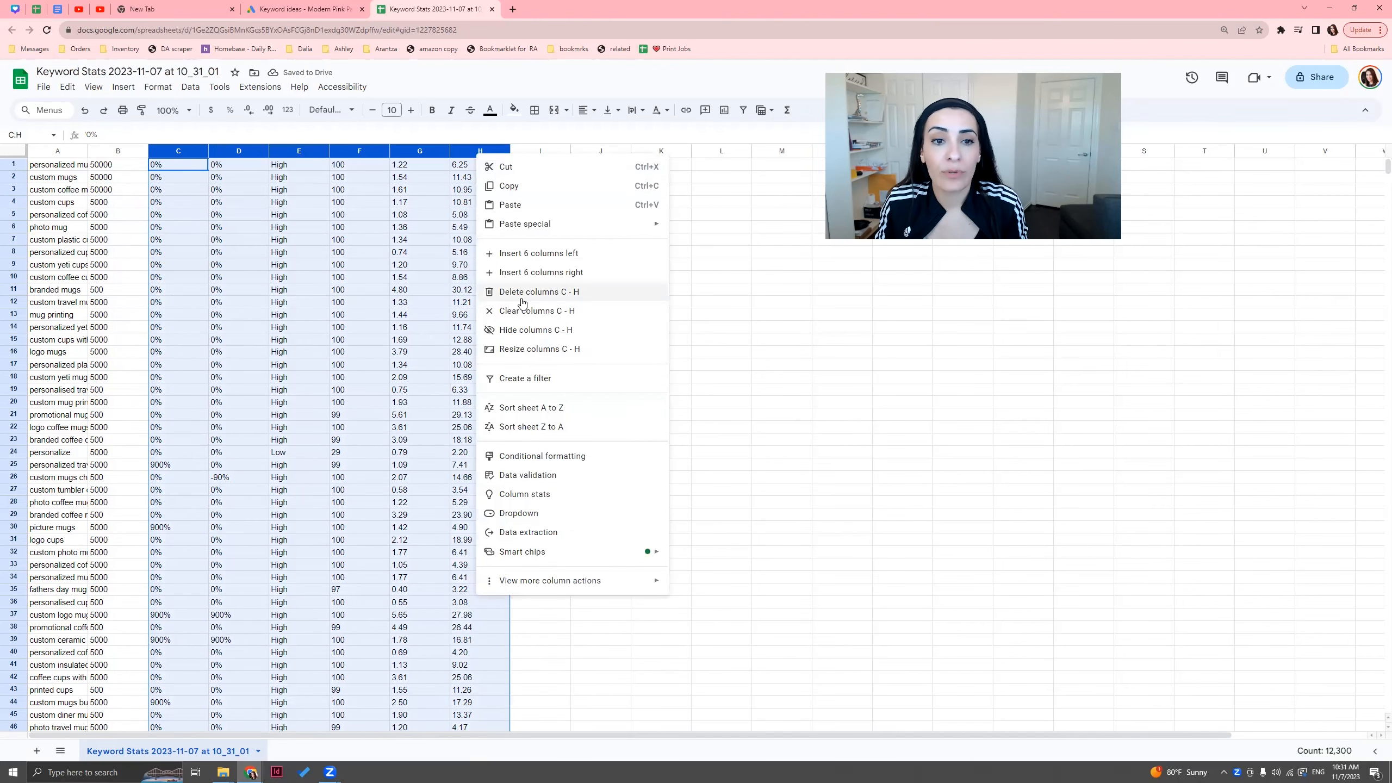
pyautogui.click(511, 312)
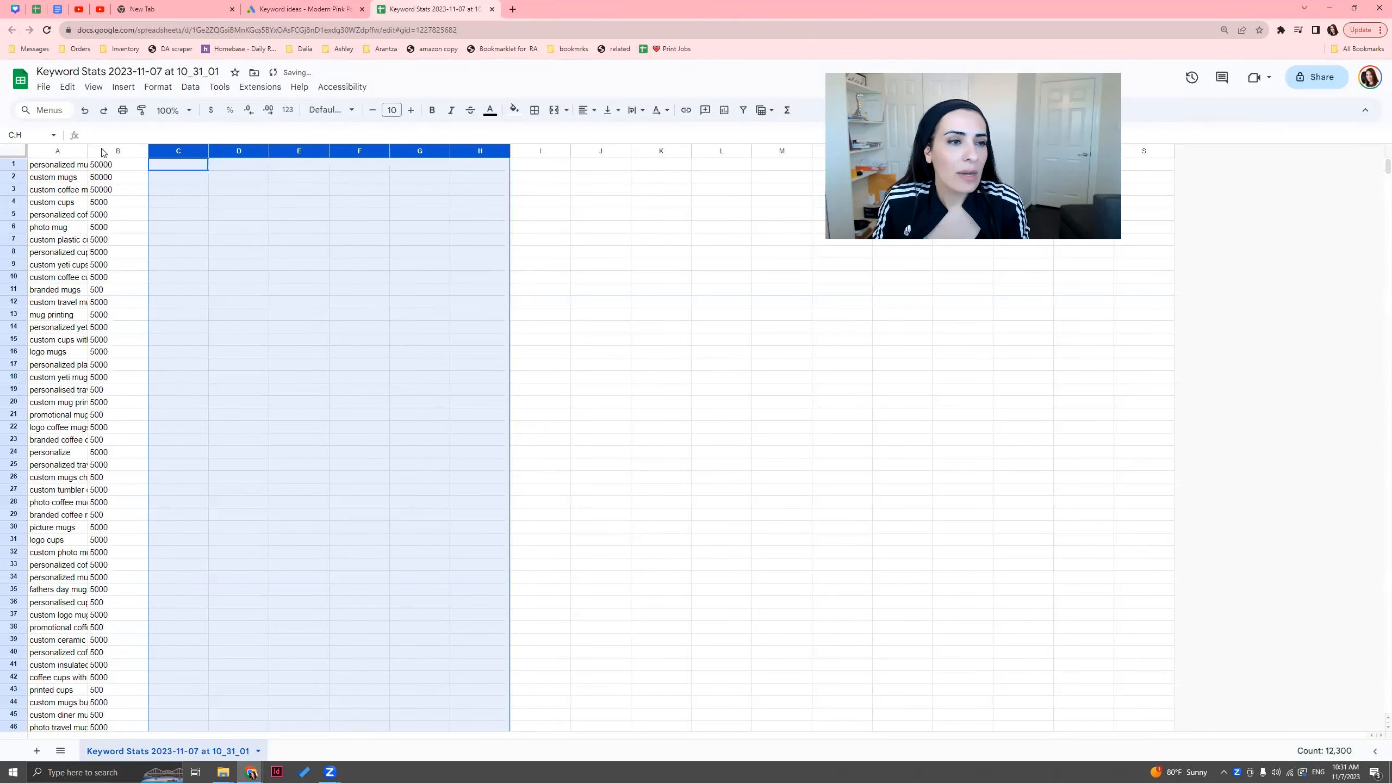
# - Sort the sheet Z to A by the search volumes in column B and widen column A to fit the keyword phrases
pyautogui.click(103, 151)
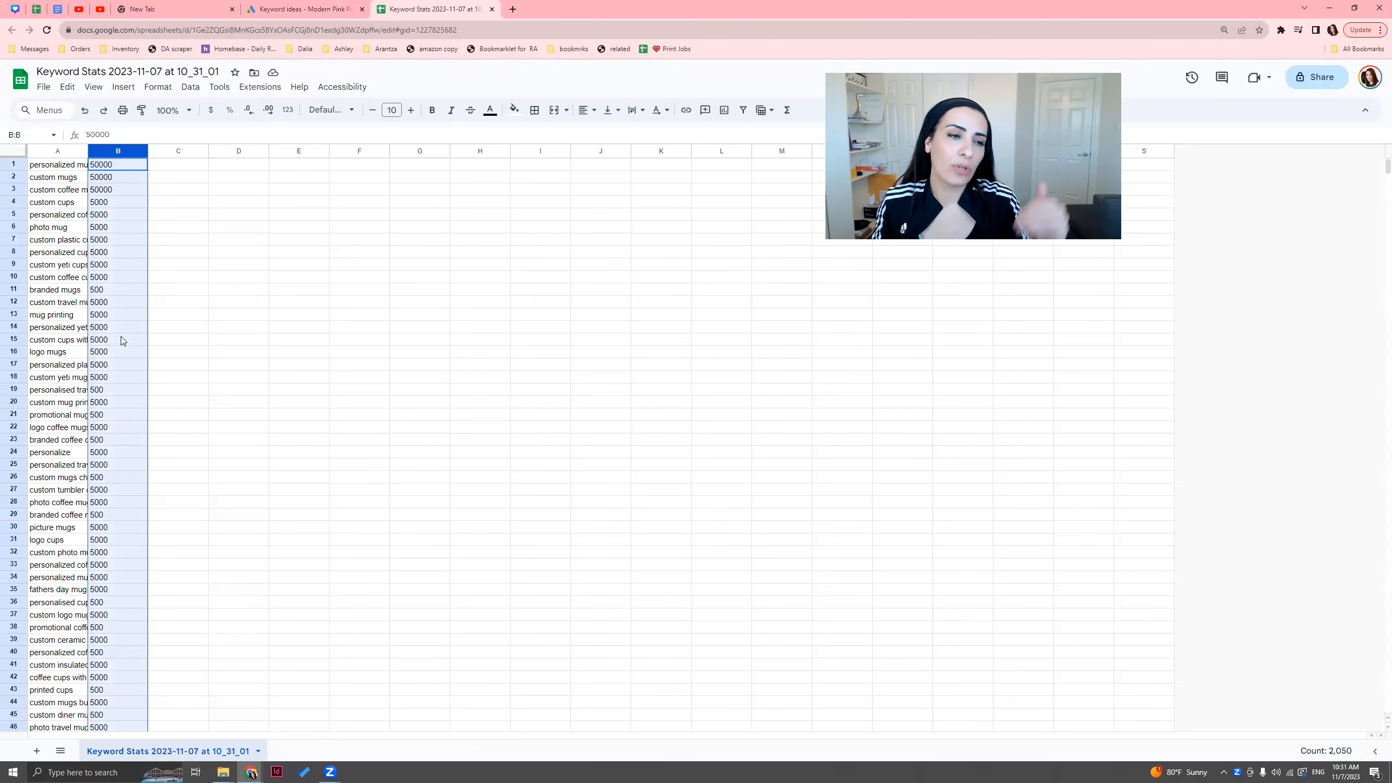
pyautogui.click(140, 154)
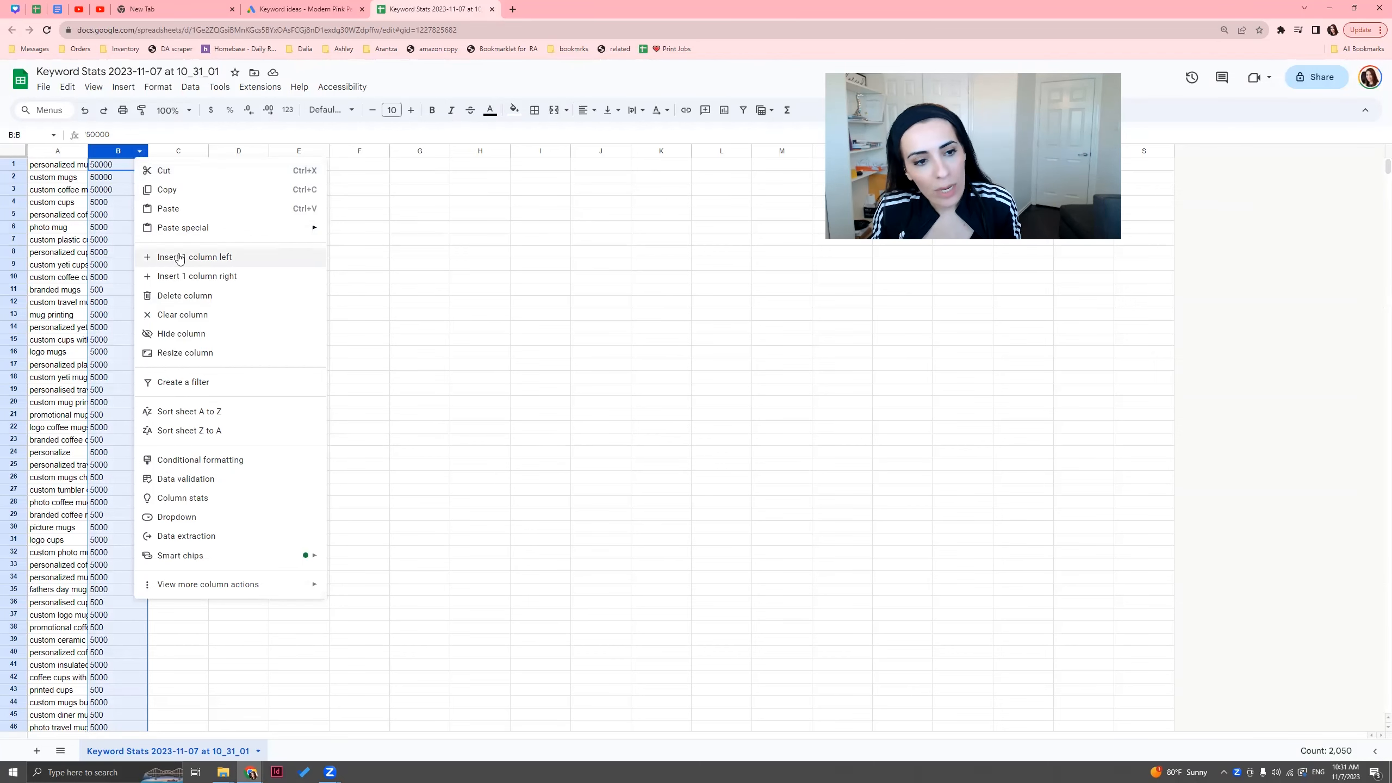
pyautogui.click(202, 432)
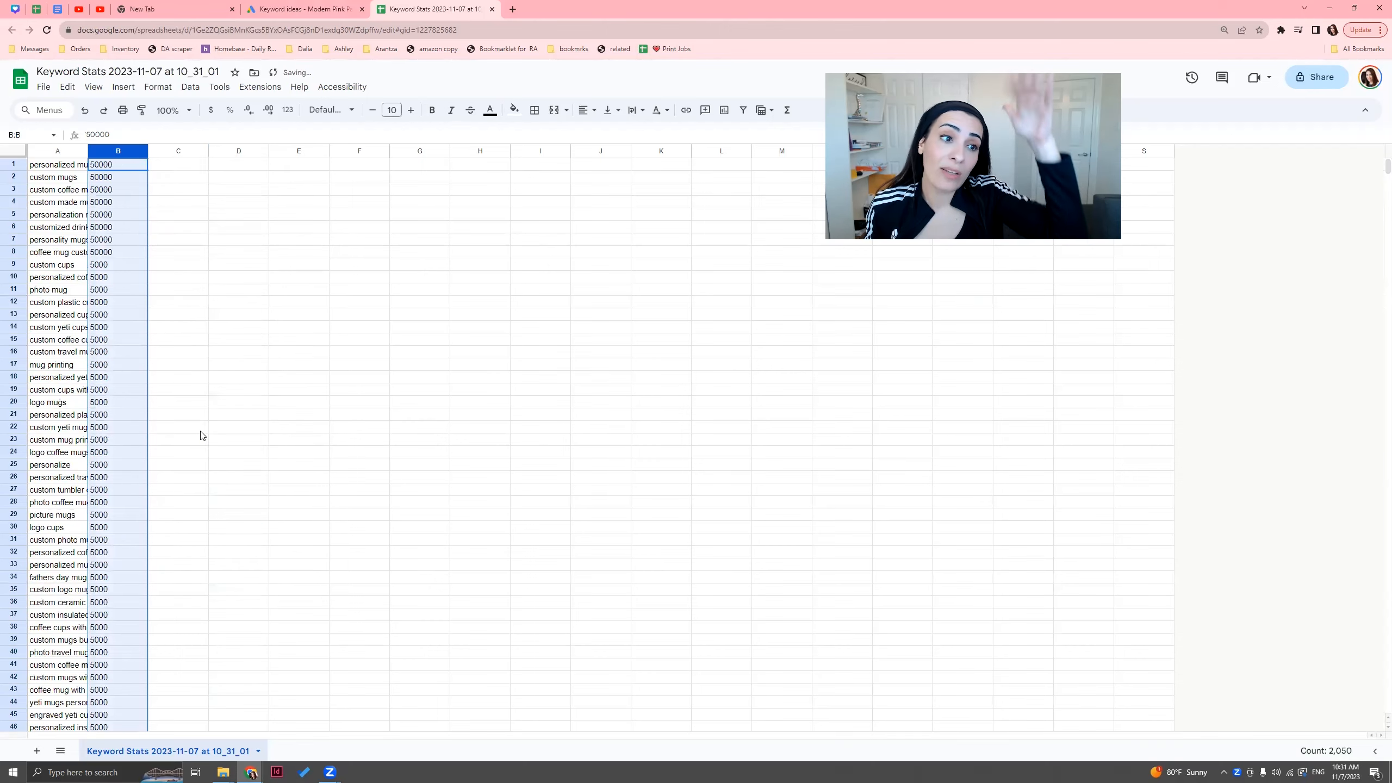
pyautogui.click(183, 229)
pyautogui.moveTo(88, 152); pyautogui.dragTo(186, 159)
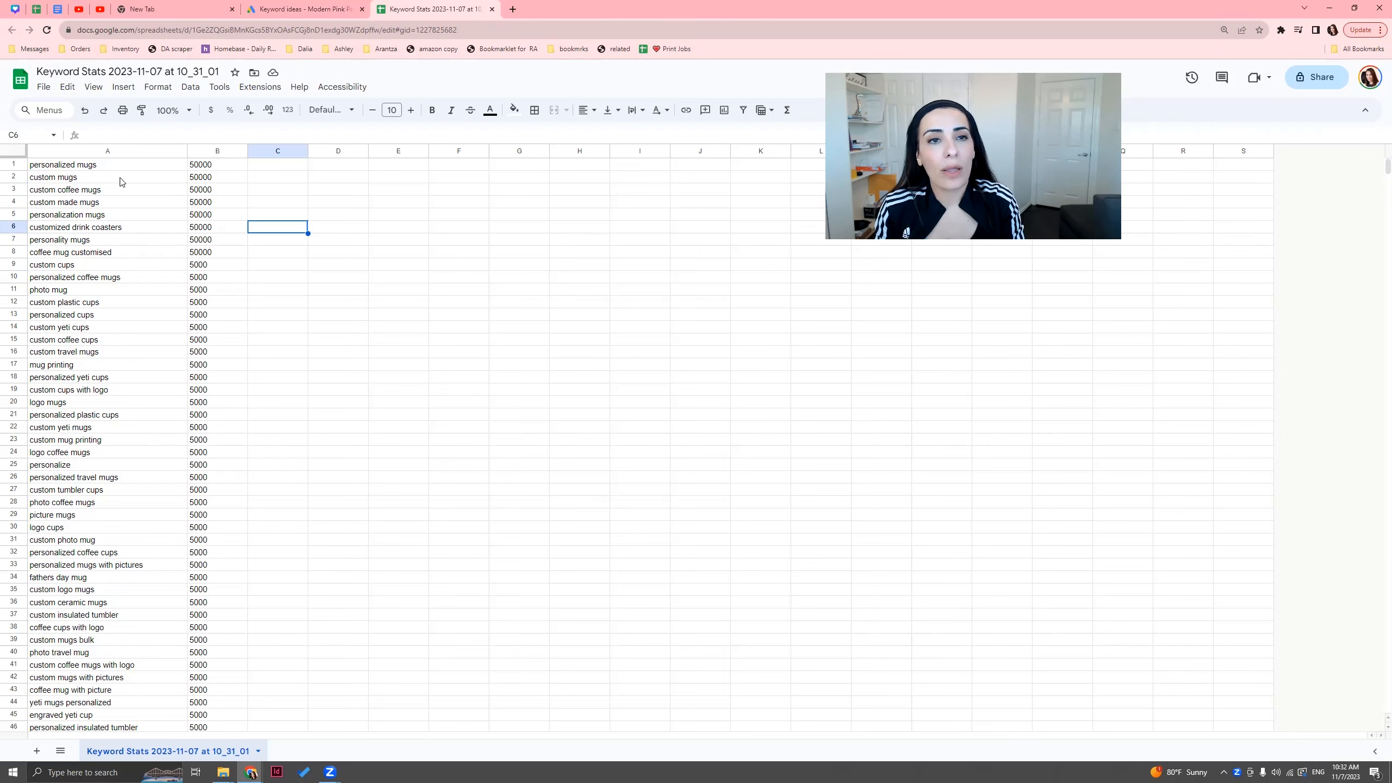
# - Open a spare blank browser tab and examine the mug keyword phrases in column A of the spreadsheet
pyautogui.click(510, 13)
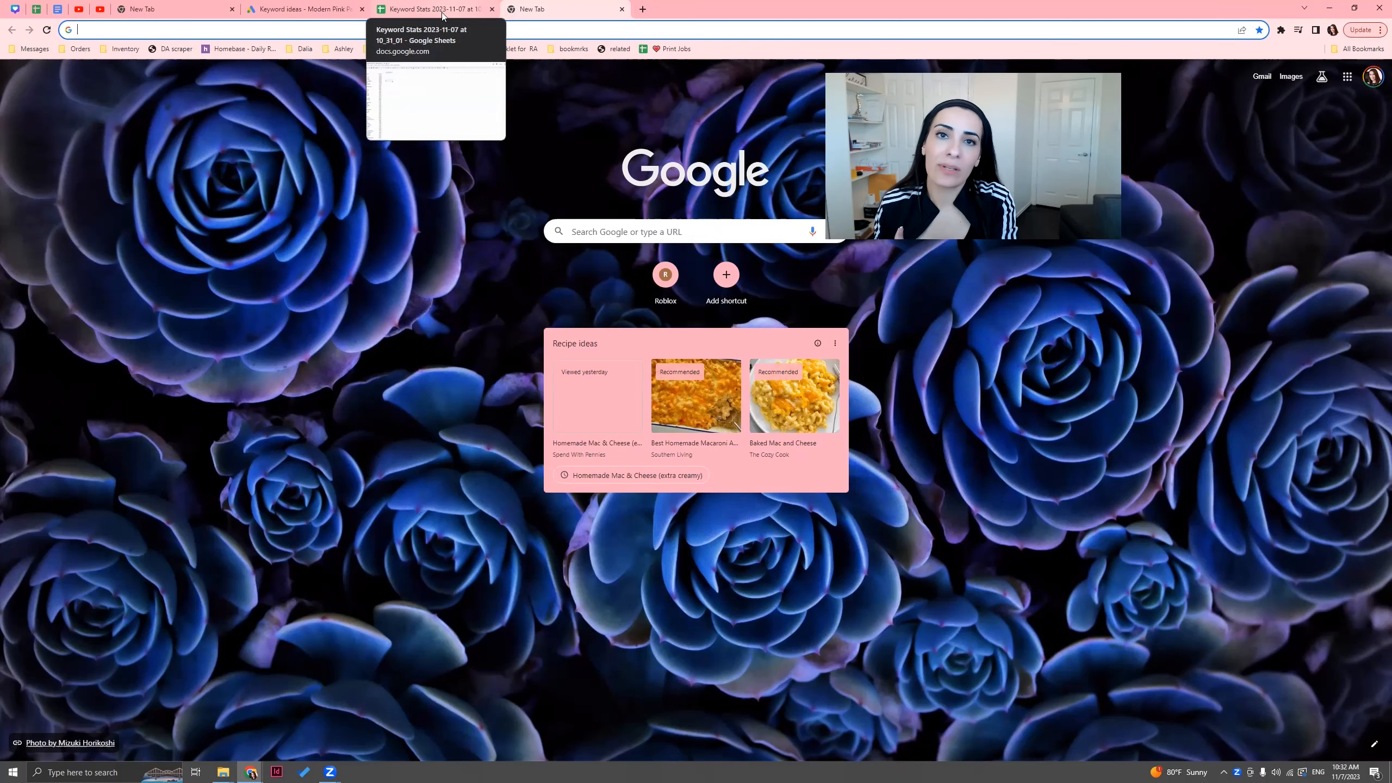
pyautogui.click(411, 11)
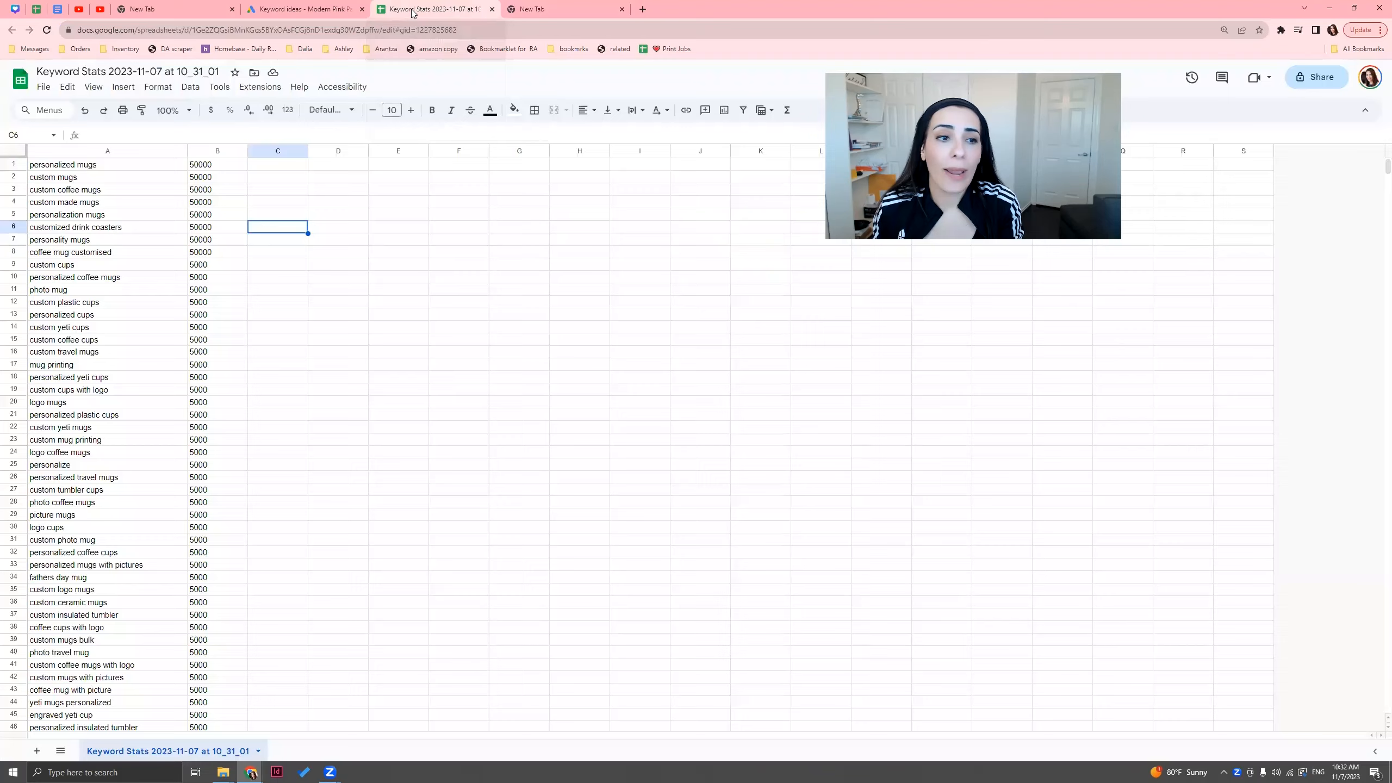
pyautogui.click(299, 204)
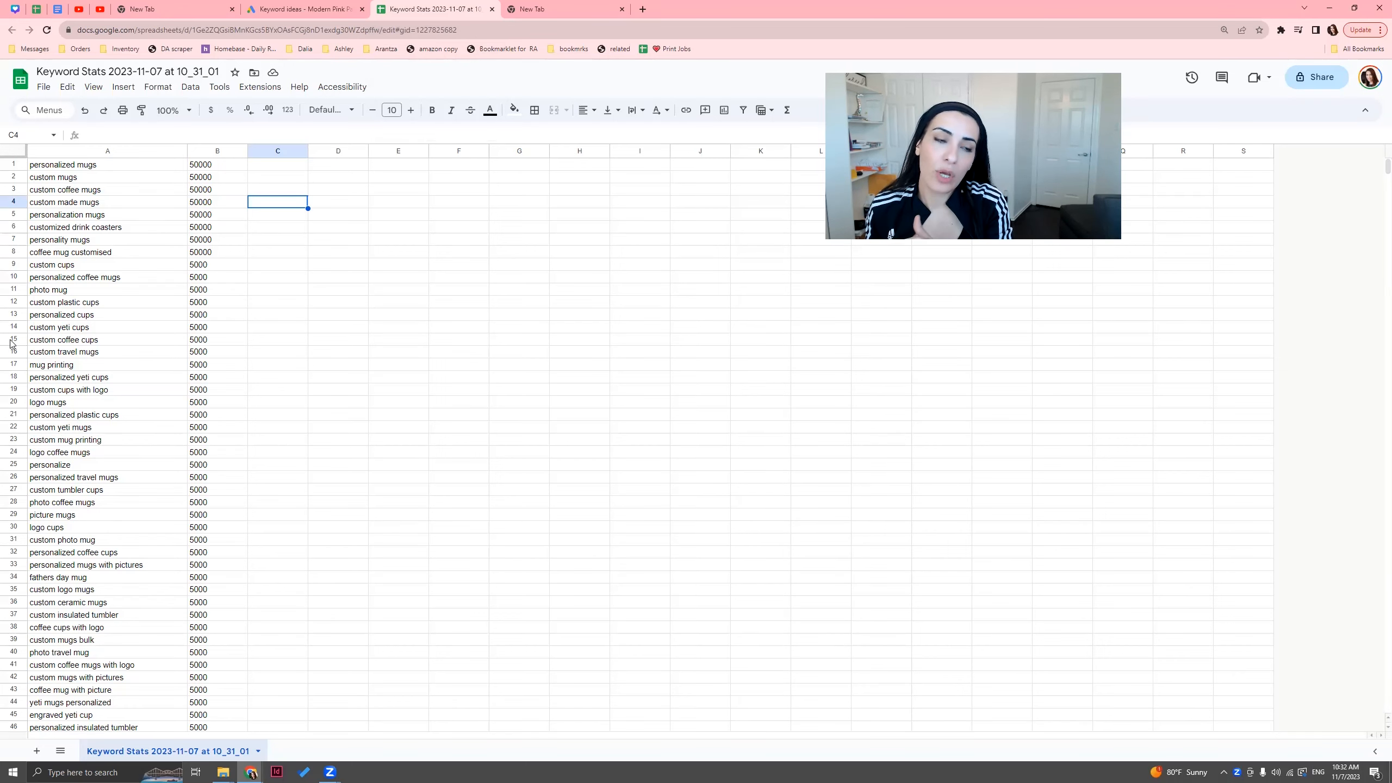
pyautogui.click(54, 190)
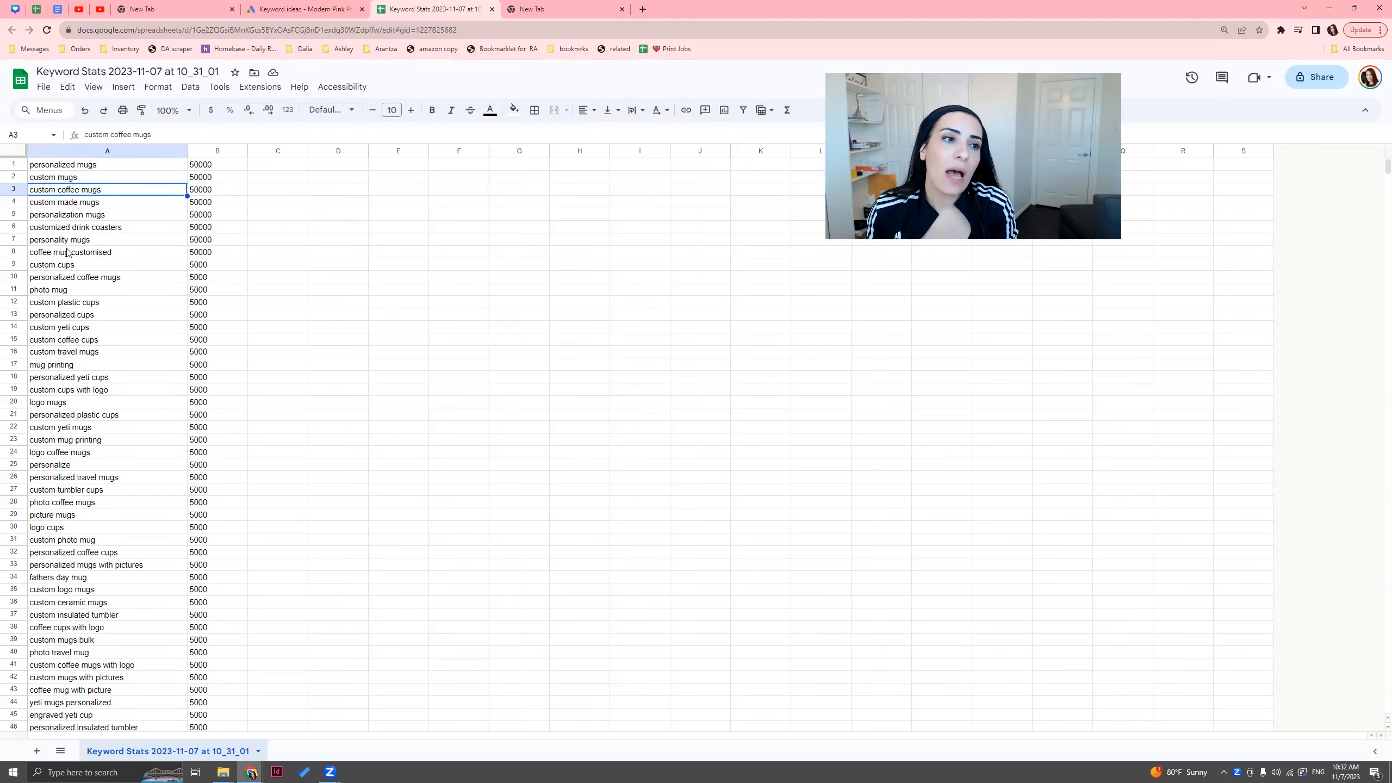
pyautogui.scroll(-9, 117, 329)
pyautogui.scroll(-10, 129, 410)
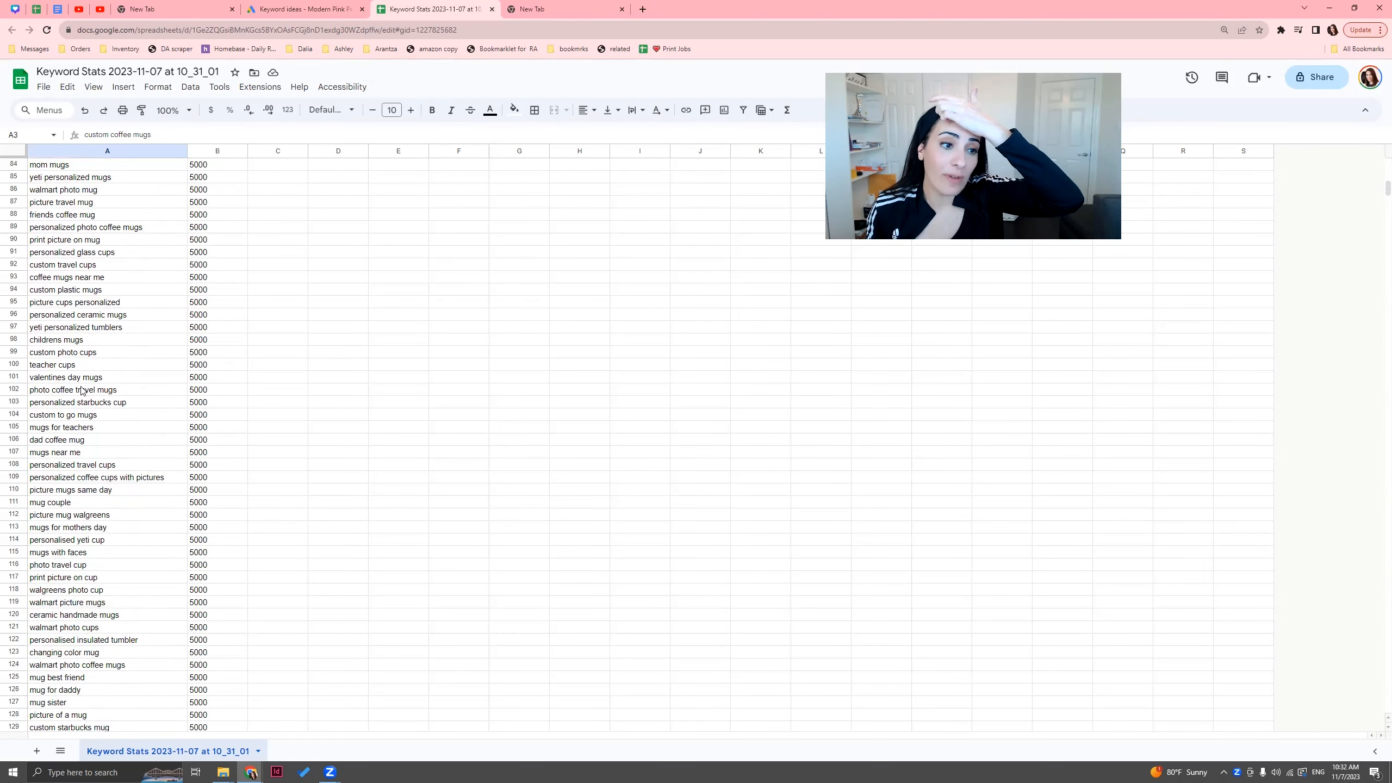
pyautogui.click(62, 329)
pyautogui.click(62, 319)
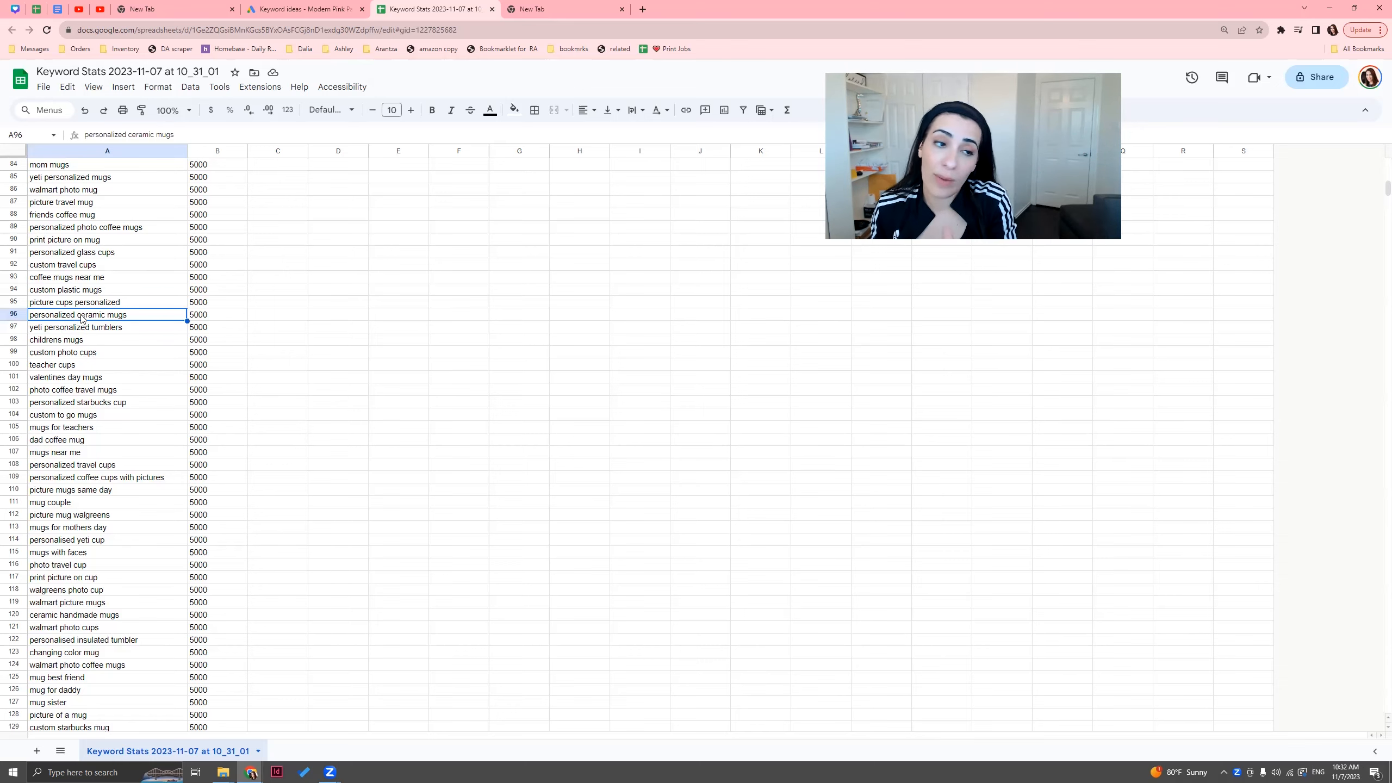
# - Open the bookmarked Dot Com Keyword Library spreadsheet in the blank browser tab
pyautogui.scroll(20, 434, 357)
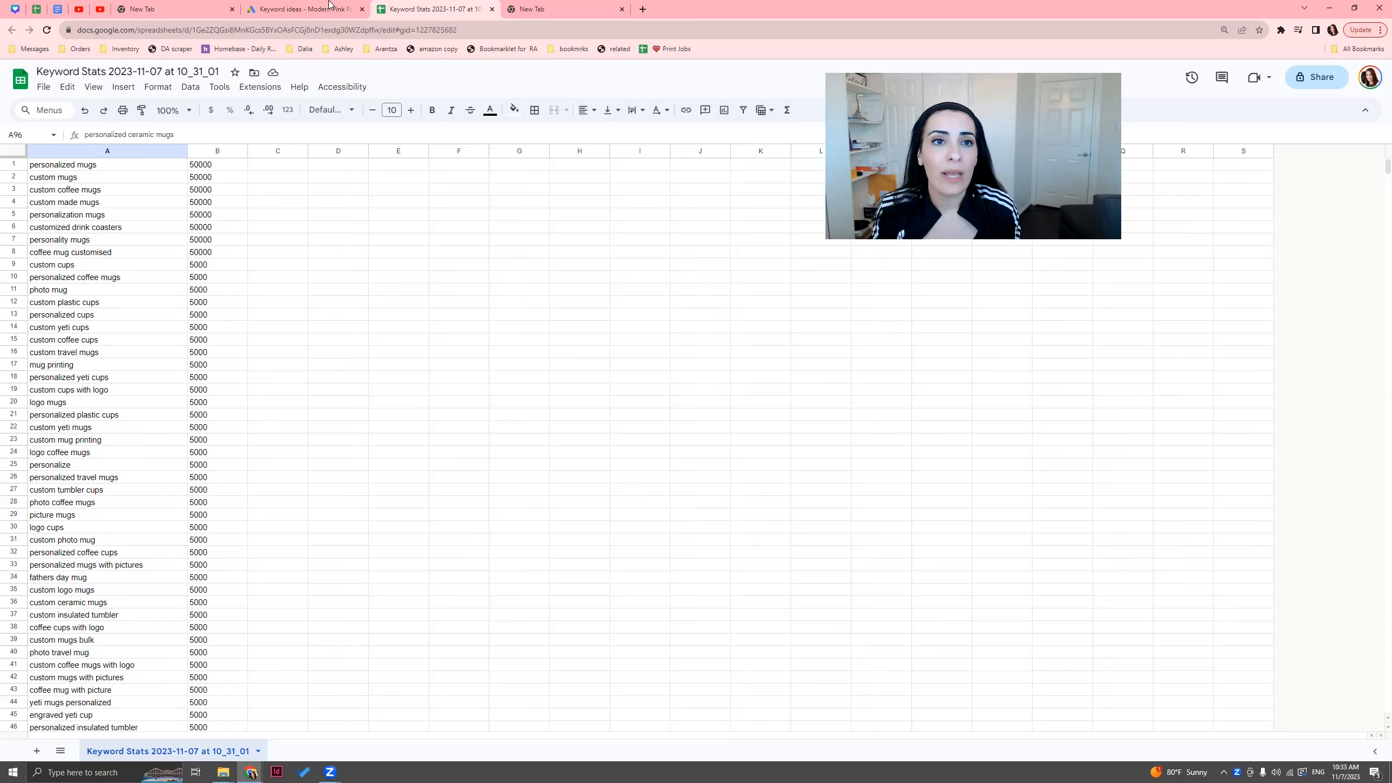
pyautogui.click(536, 10)
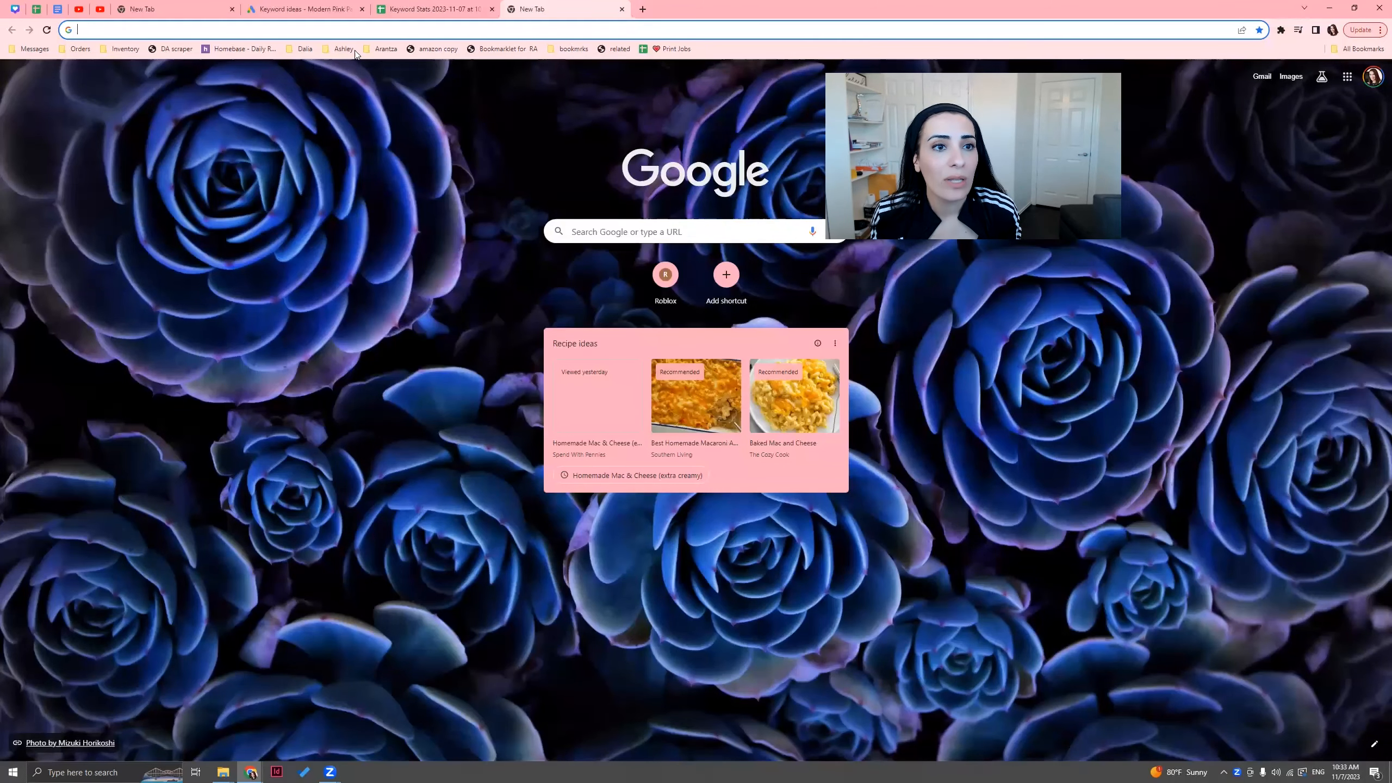
pyautogui.click(344, 48)
pyautogui.moveTo(348, 100)
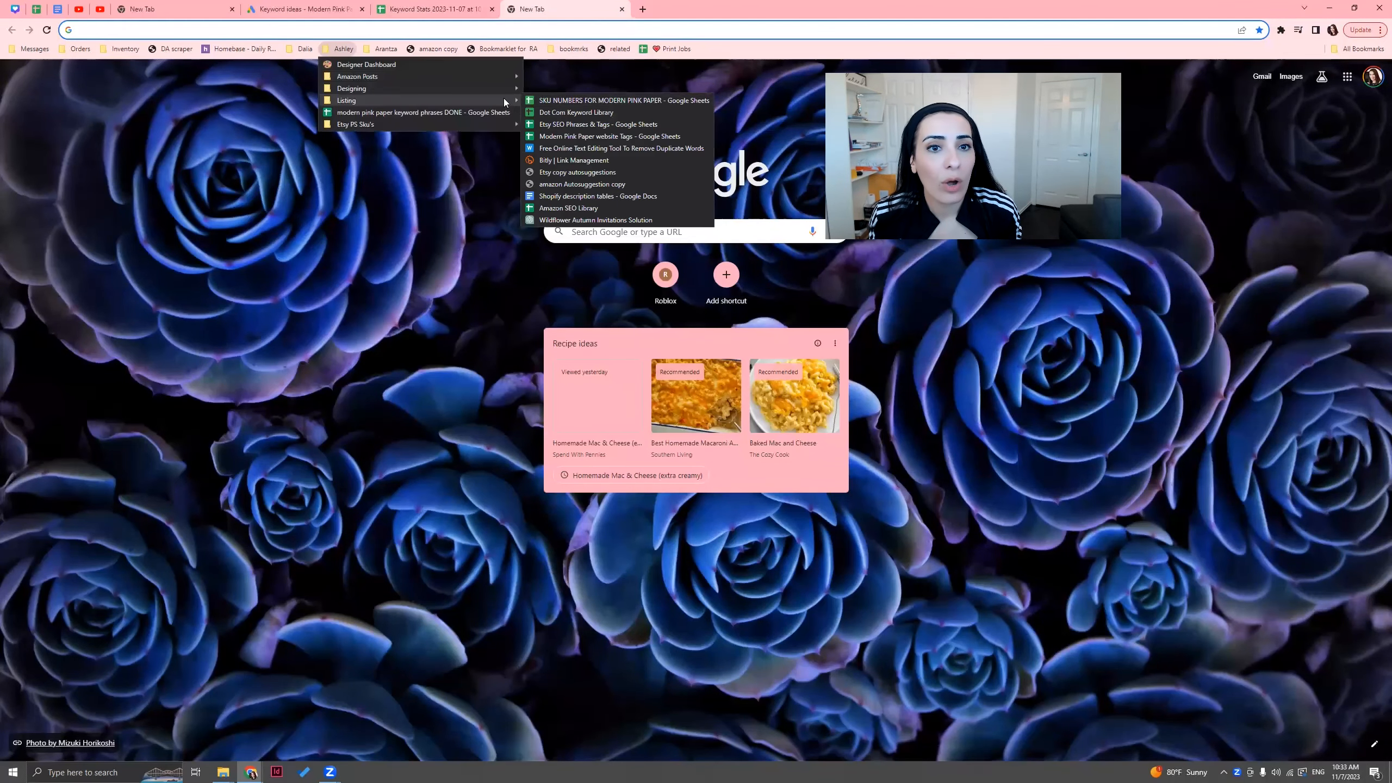
pyautogui.click(657, 114)
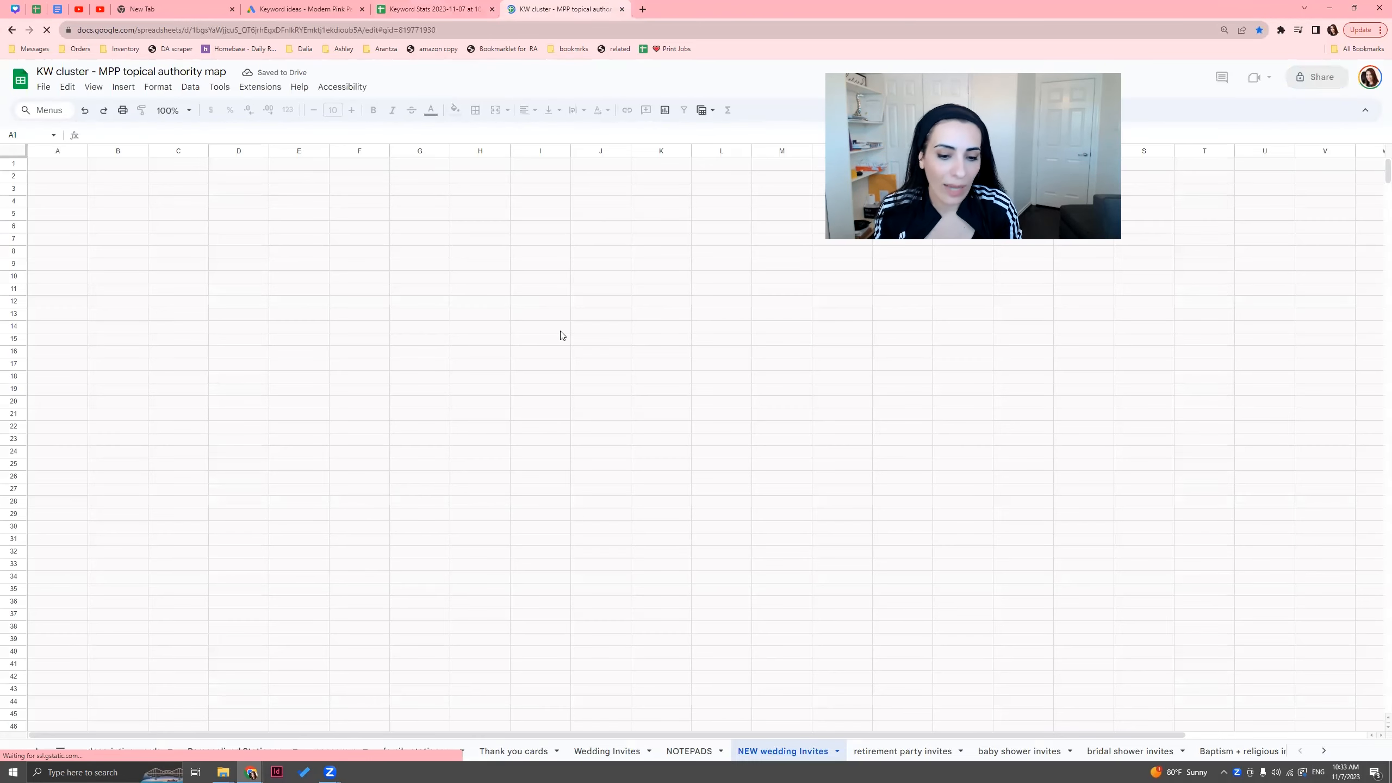
# - Examine the retirement party invites and baby shower invites keyword sheets, comparing them with the mug keyword spreadsheet
pyautogui.click(901, 759)
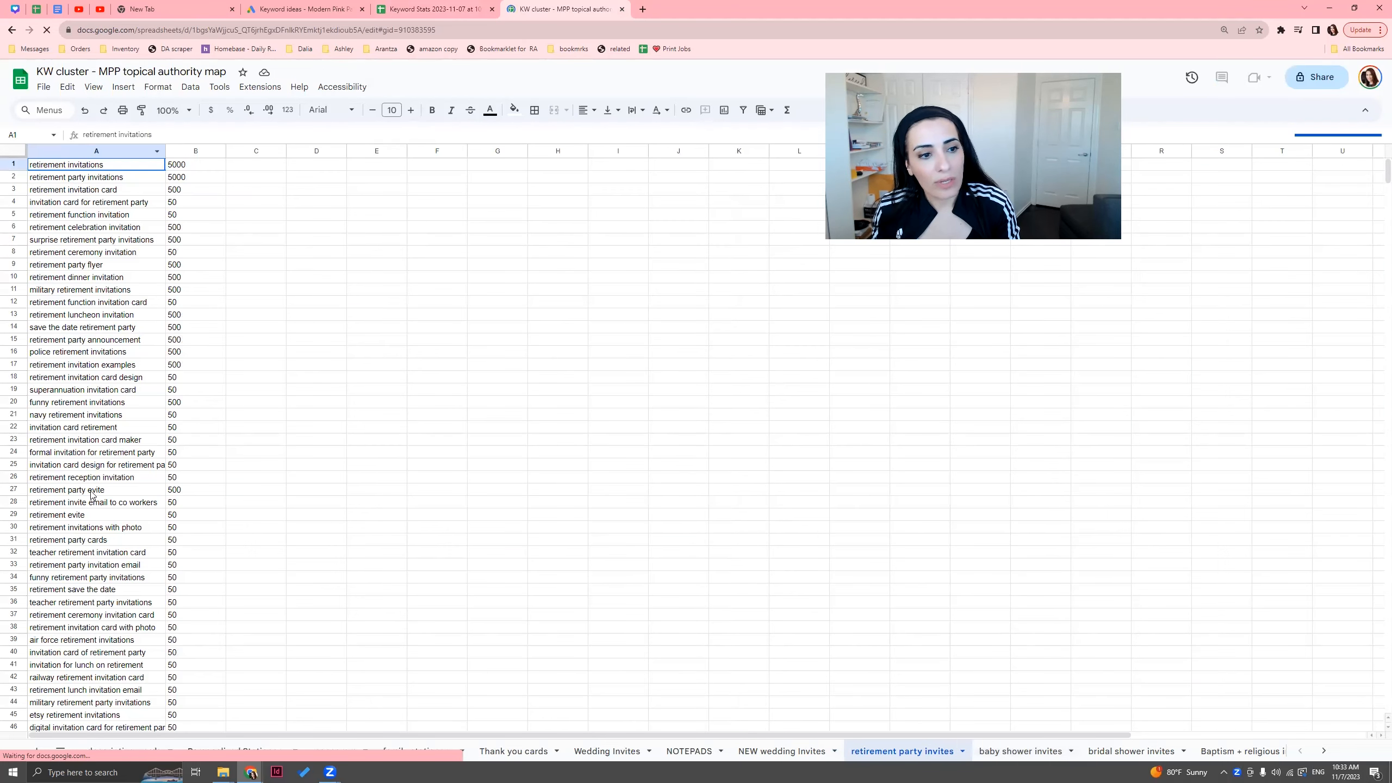
pyautogui.click(1022, 751)
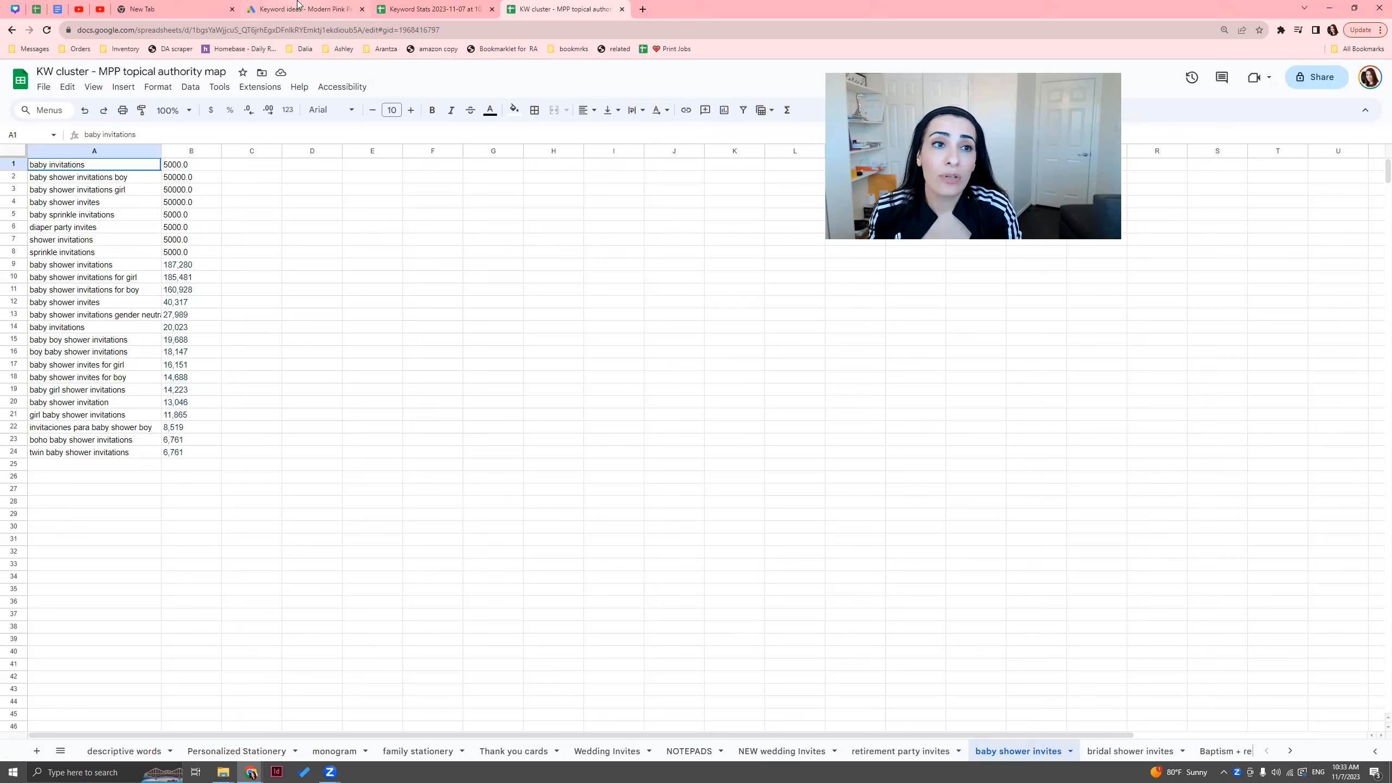
pyautogui.moveTo(95, 267)
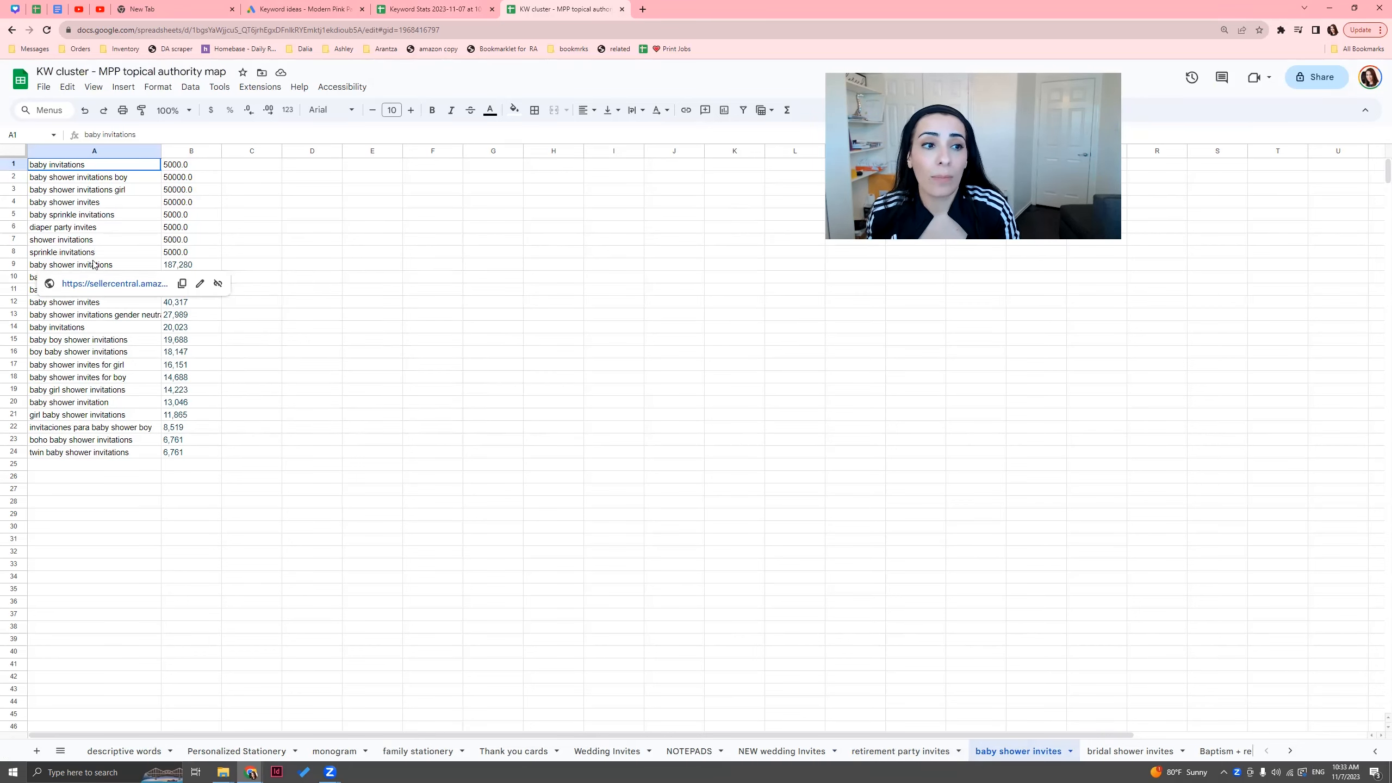
pyautogui.click(412, 12)
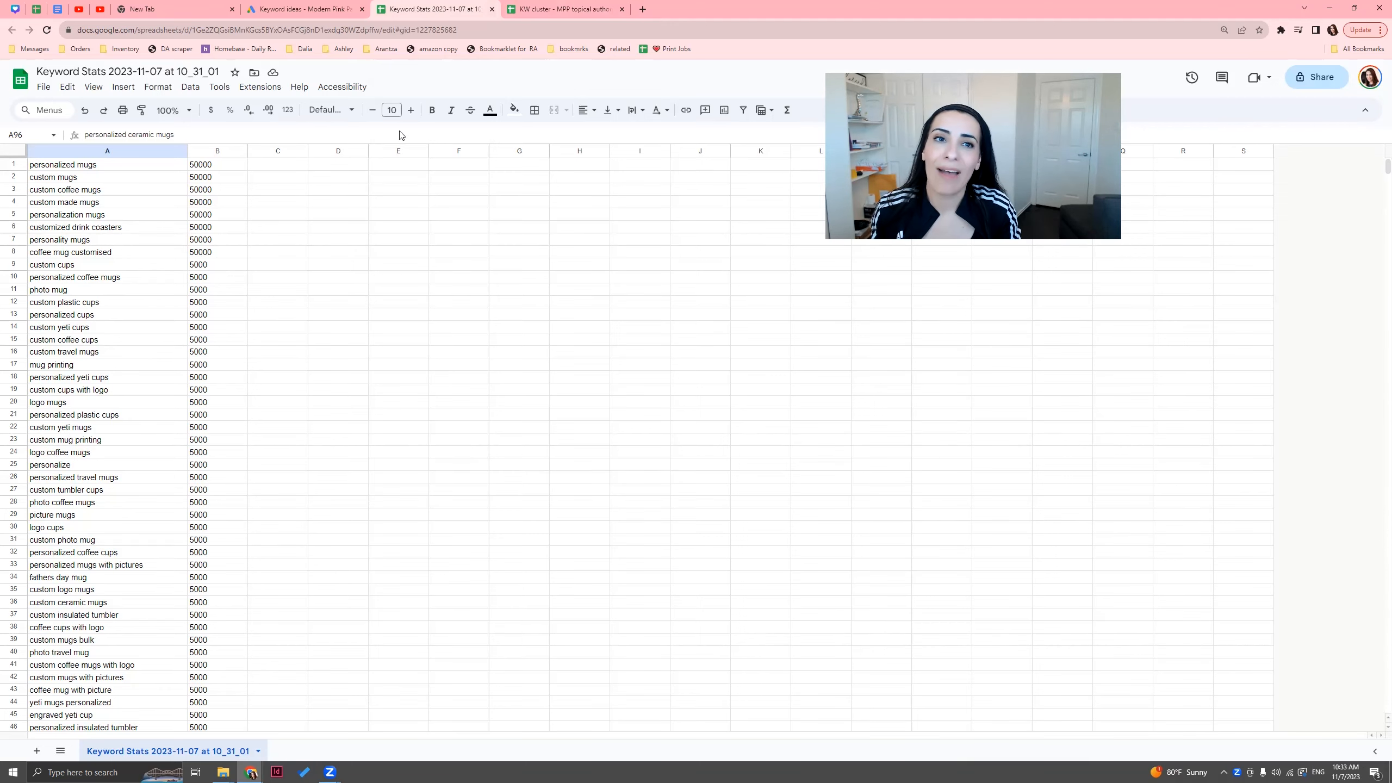
pyautogui.click(559, 9)
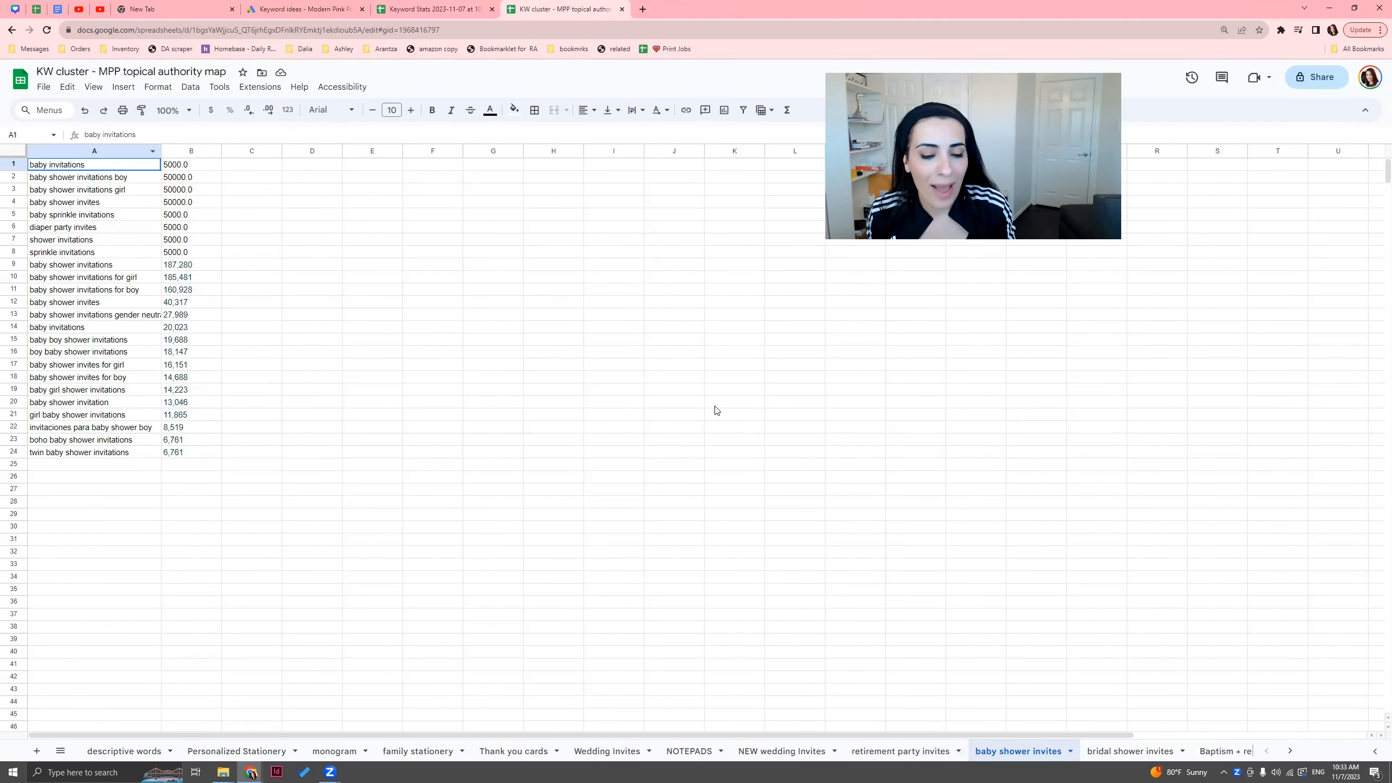
pyautogui.click(432, 10)
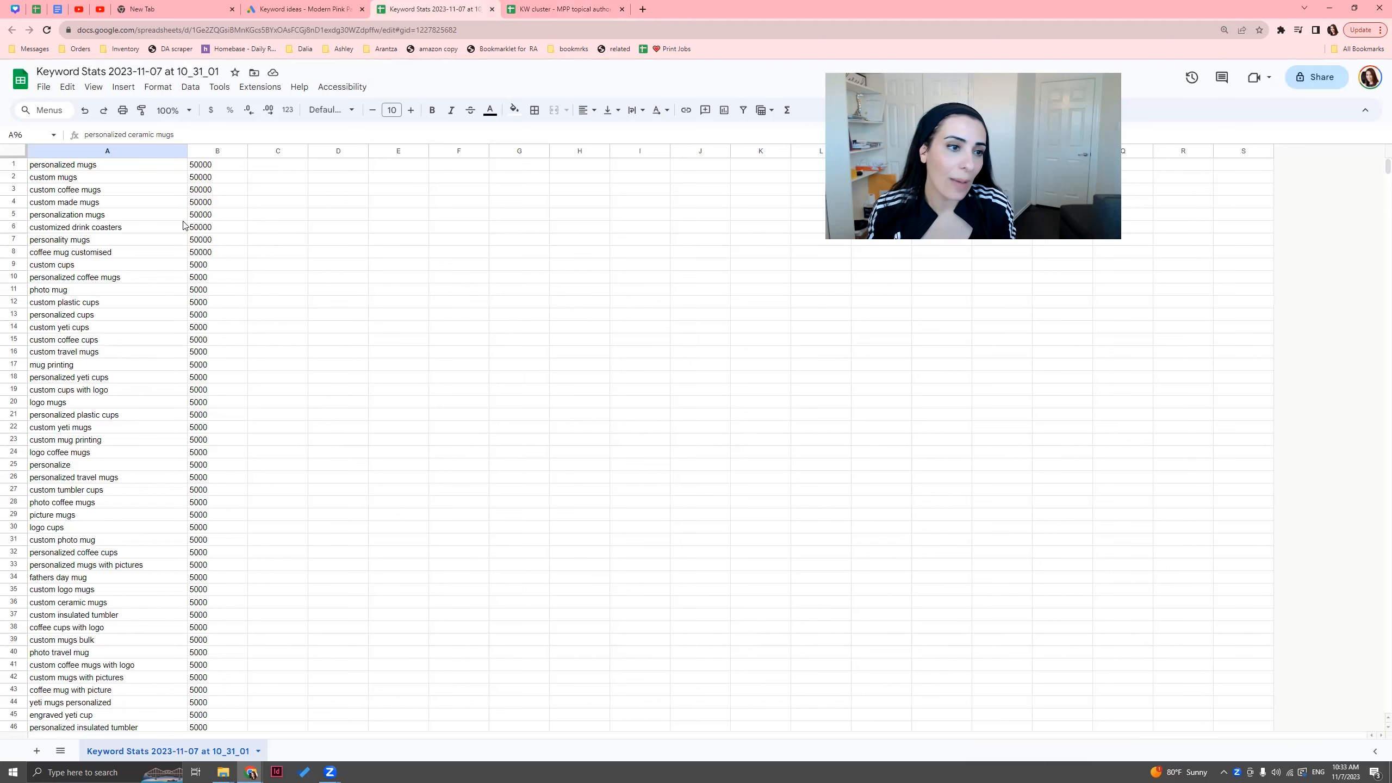
# - Clear the contents of row 30, which holds the "logo cups" keyword, in the mug keyword spreadsheet
pyautogui.click(327, 353)
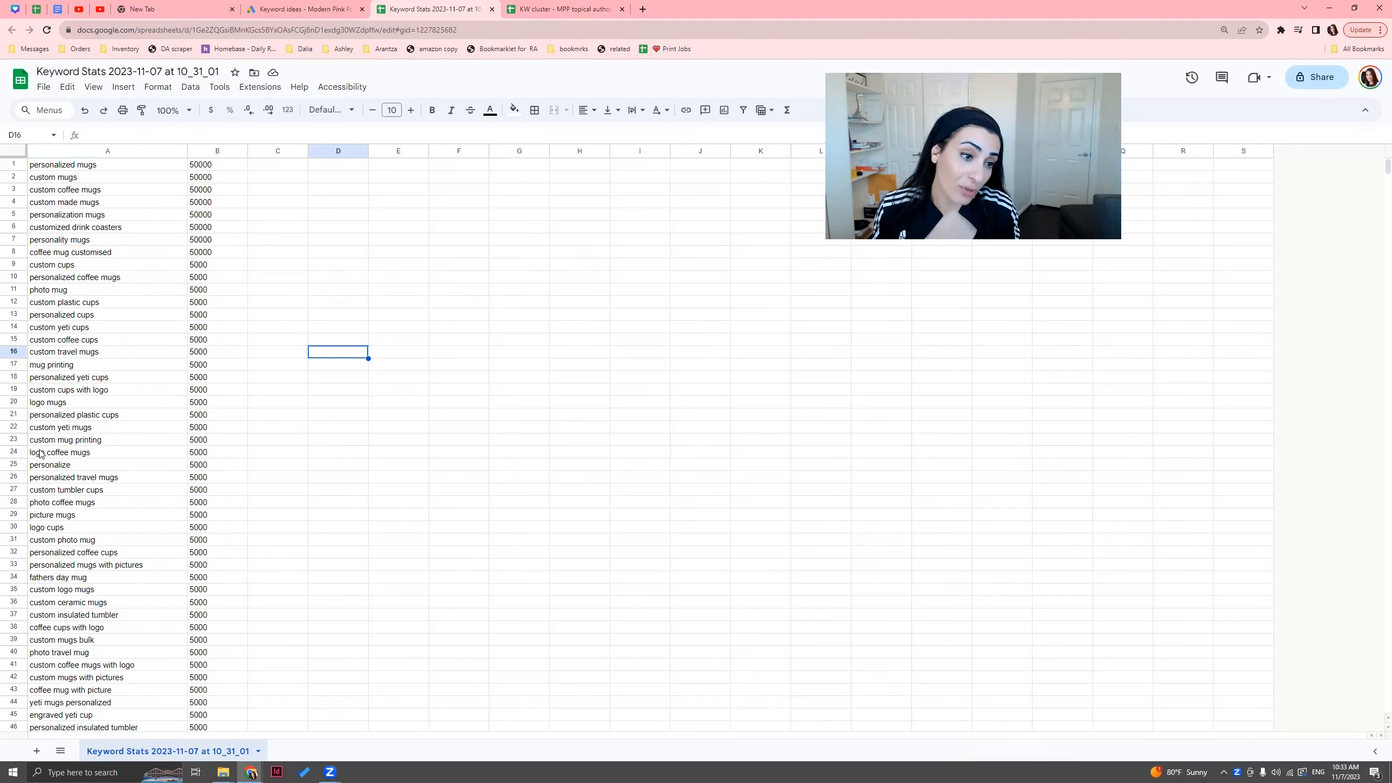
pyautogui.click(13, 414)
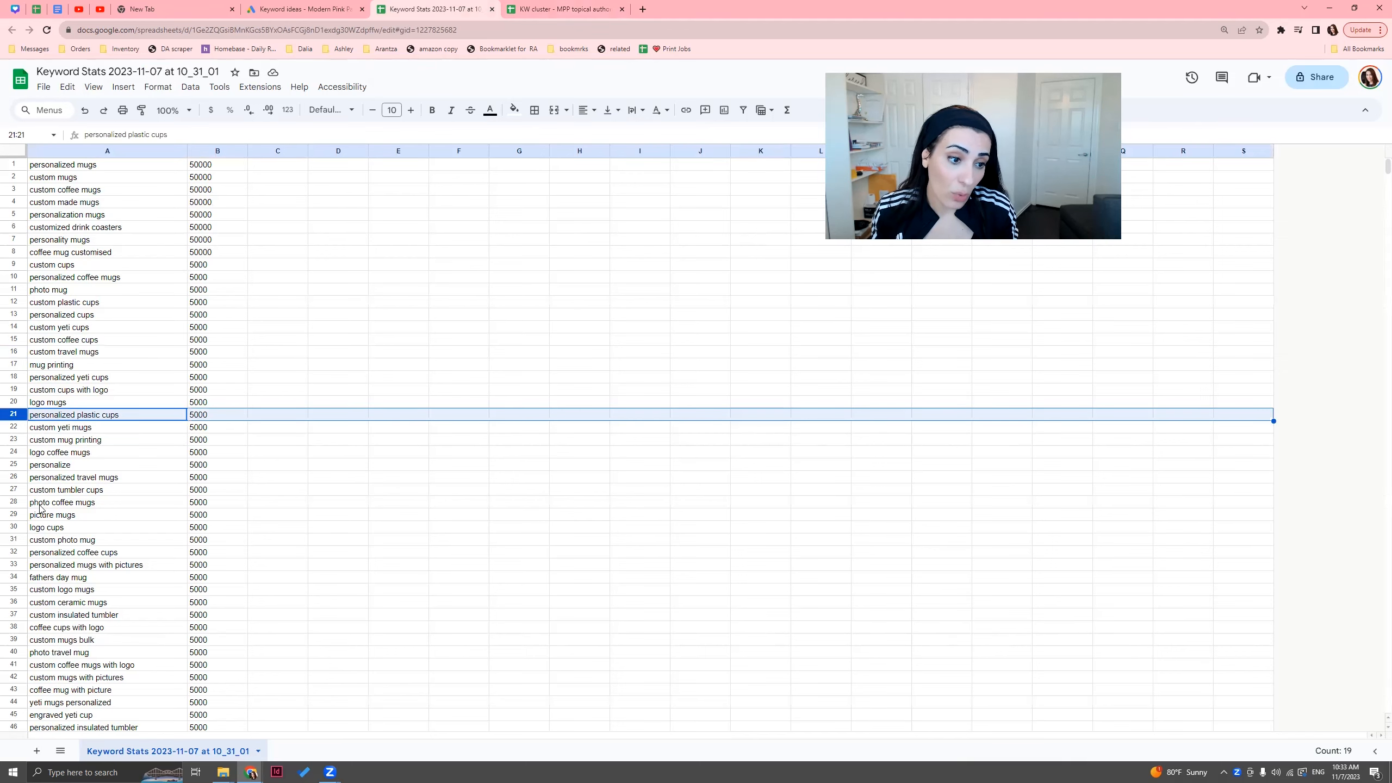
pyautogui.click(13, 526)
pyautogui.press('Delete')
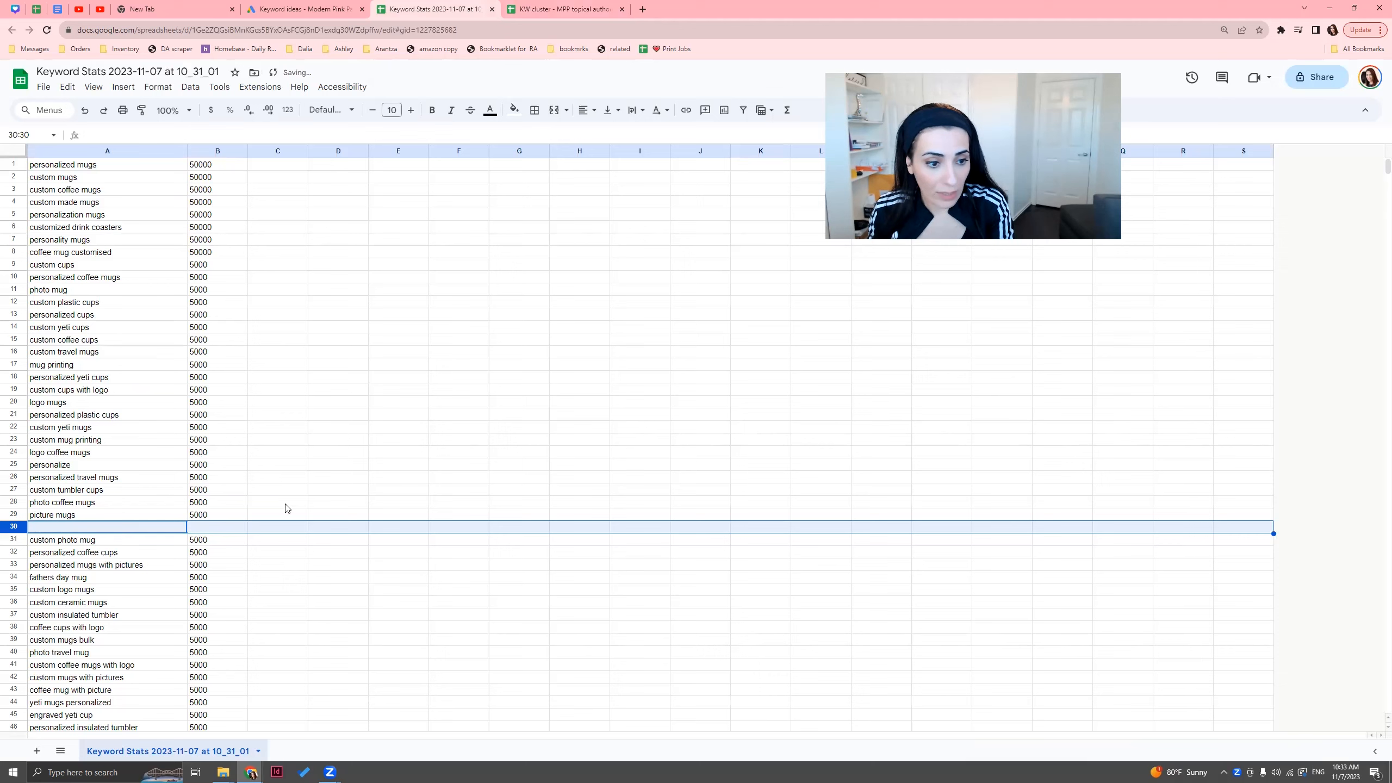
pyautogui.click(285, 504)
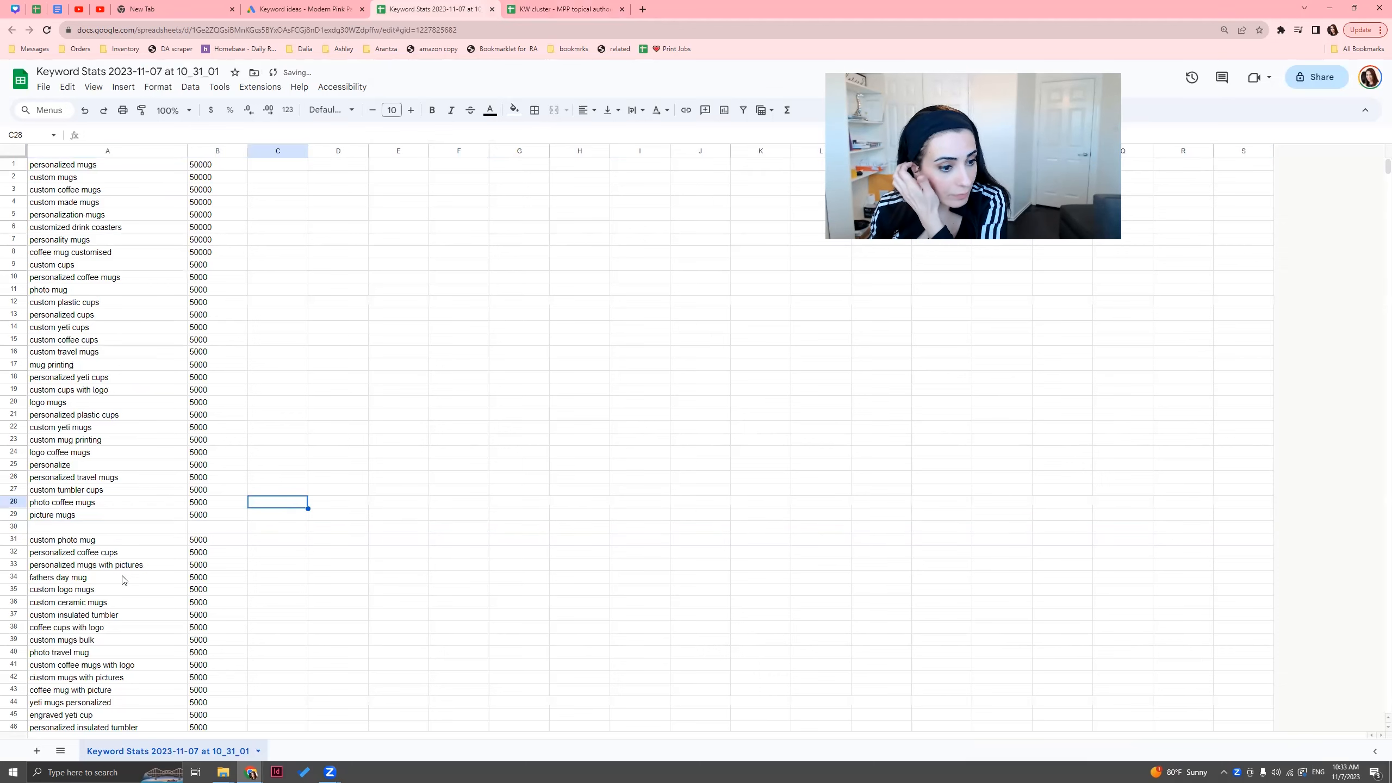
# - Find "yeti" in the sheet and clear the matching keyword rows 14, 18 and 22
pyautogui.click(336, 405)
pyautogui.hotkey('ctrl', 'f')
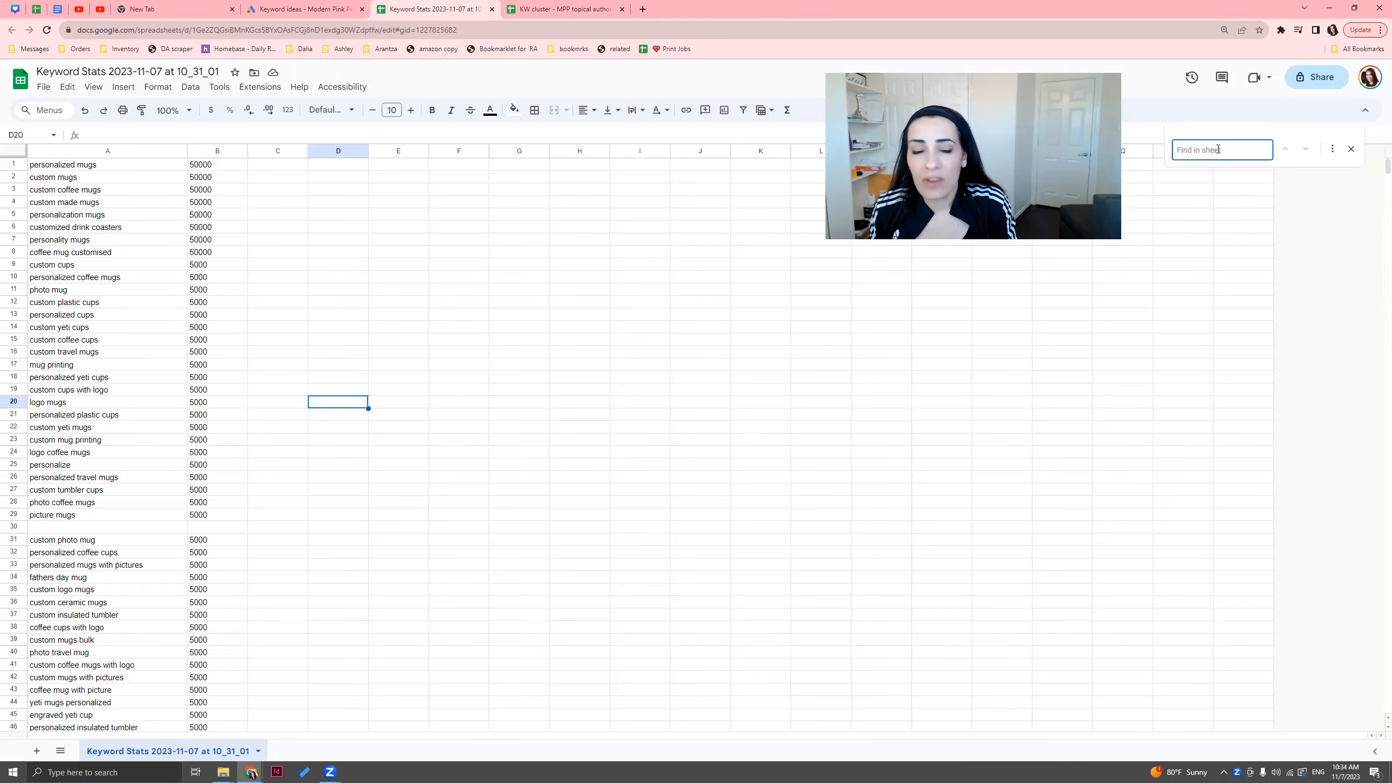
pyautogui.write('yeti')
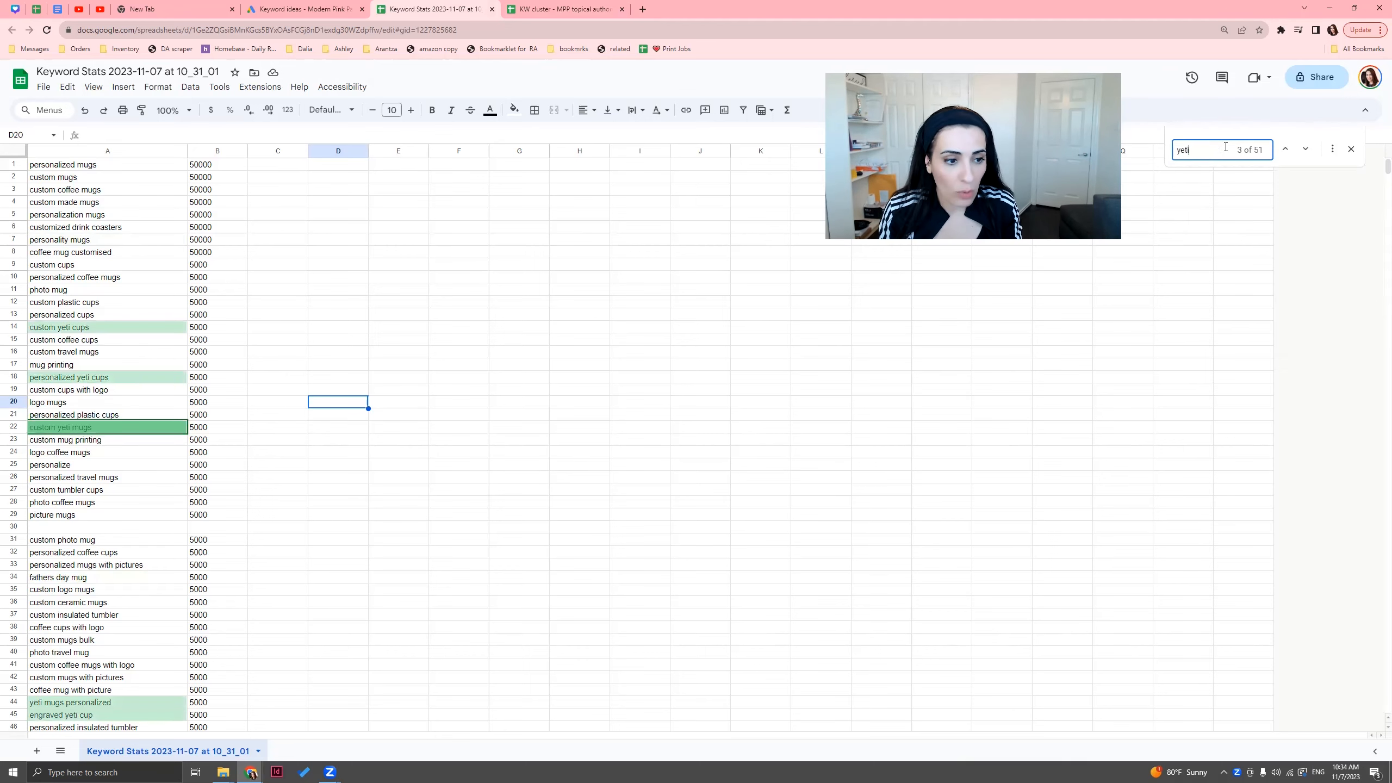
pyautogui.click(16, 327)
pyautogui.press('Delete')
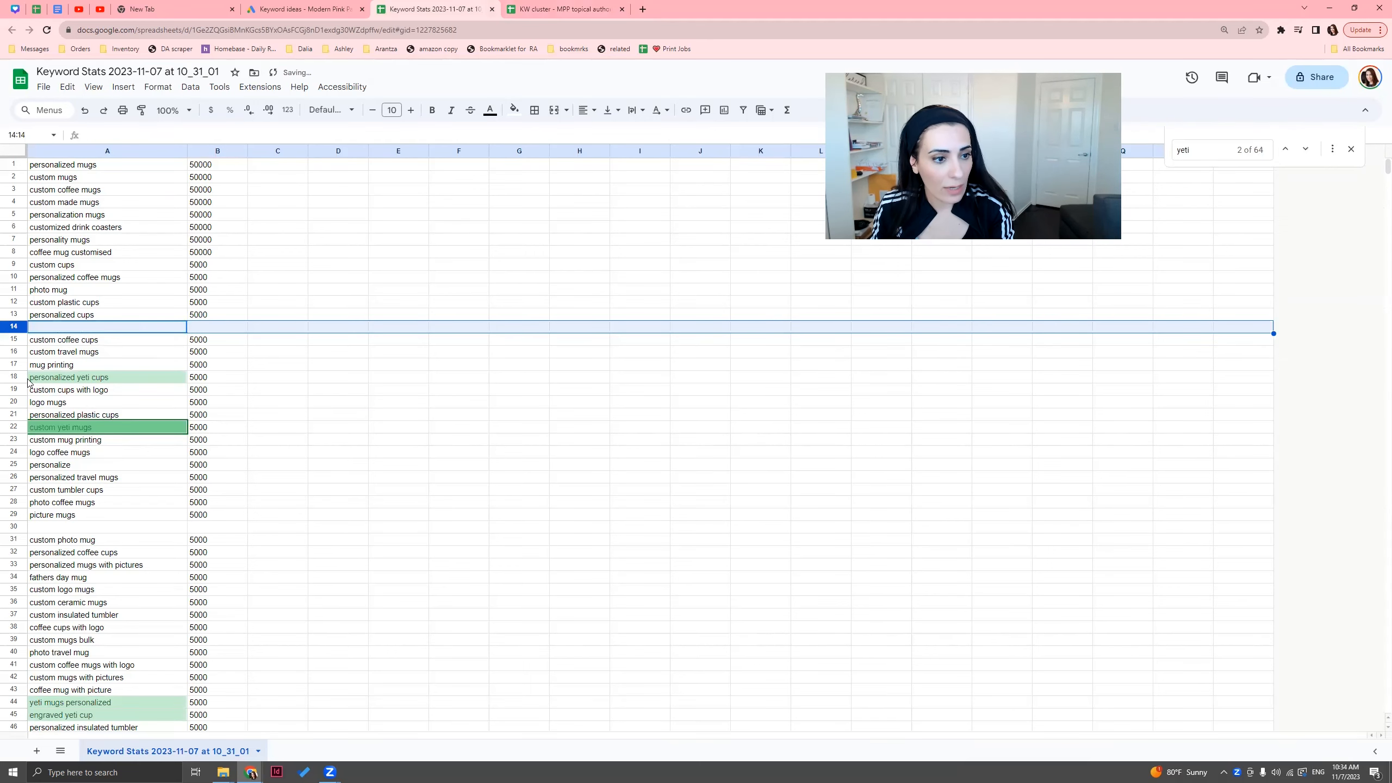
pyautogui.click(13, 377)
pyautogui.press('Delete')
pyautogui.click(14, 427)
pyautogui.press('Delete')
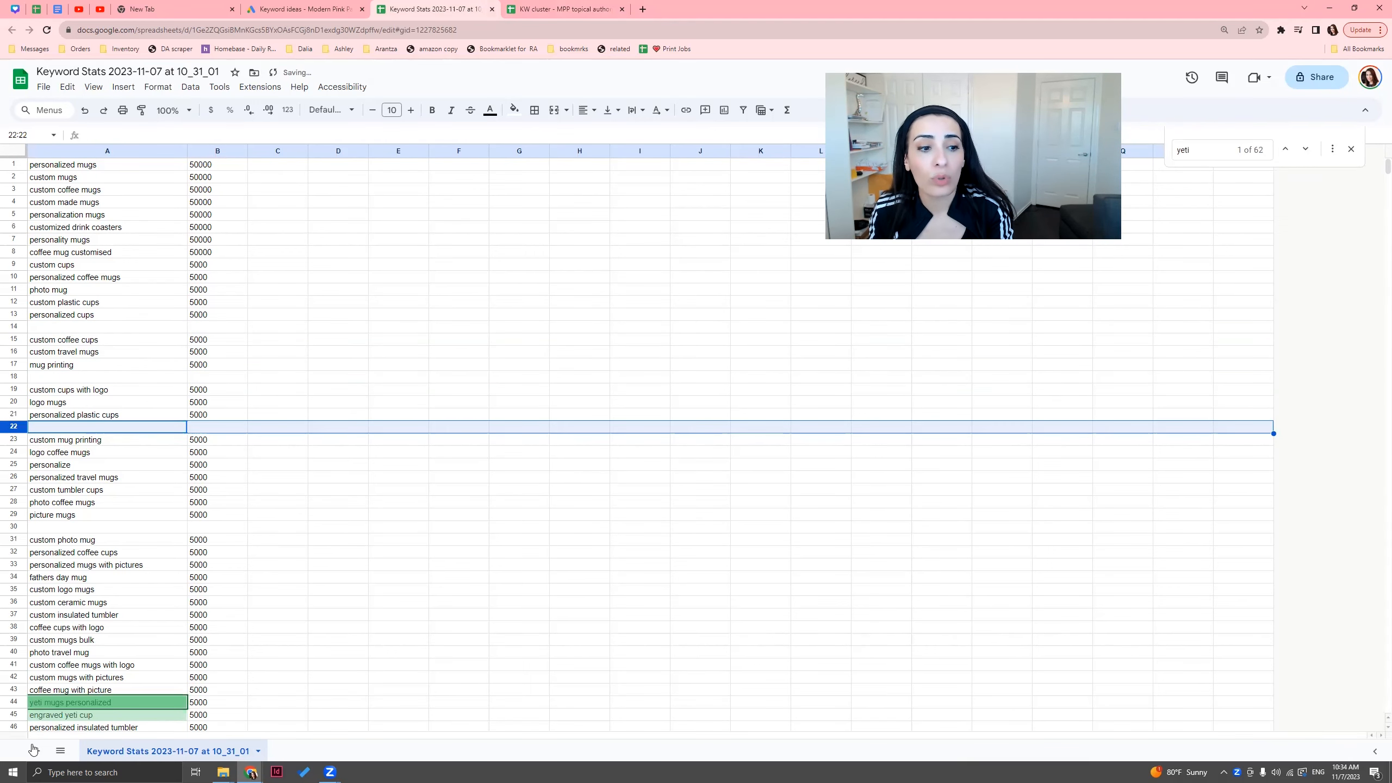
# - Clear the contents of rows 44 and 45, which hold "yeti mugs personalized" and "engraved yeti cup"
pyautogui.click(14, 702)
pyautogui.press('Delete')
pyautogui.click(14, 714)
pyautogui.press('Delete')
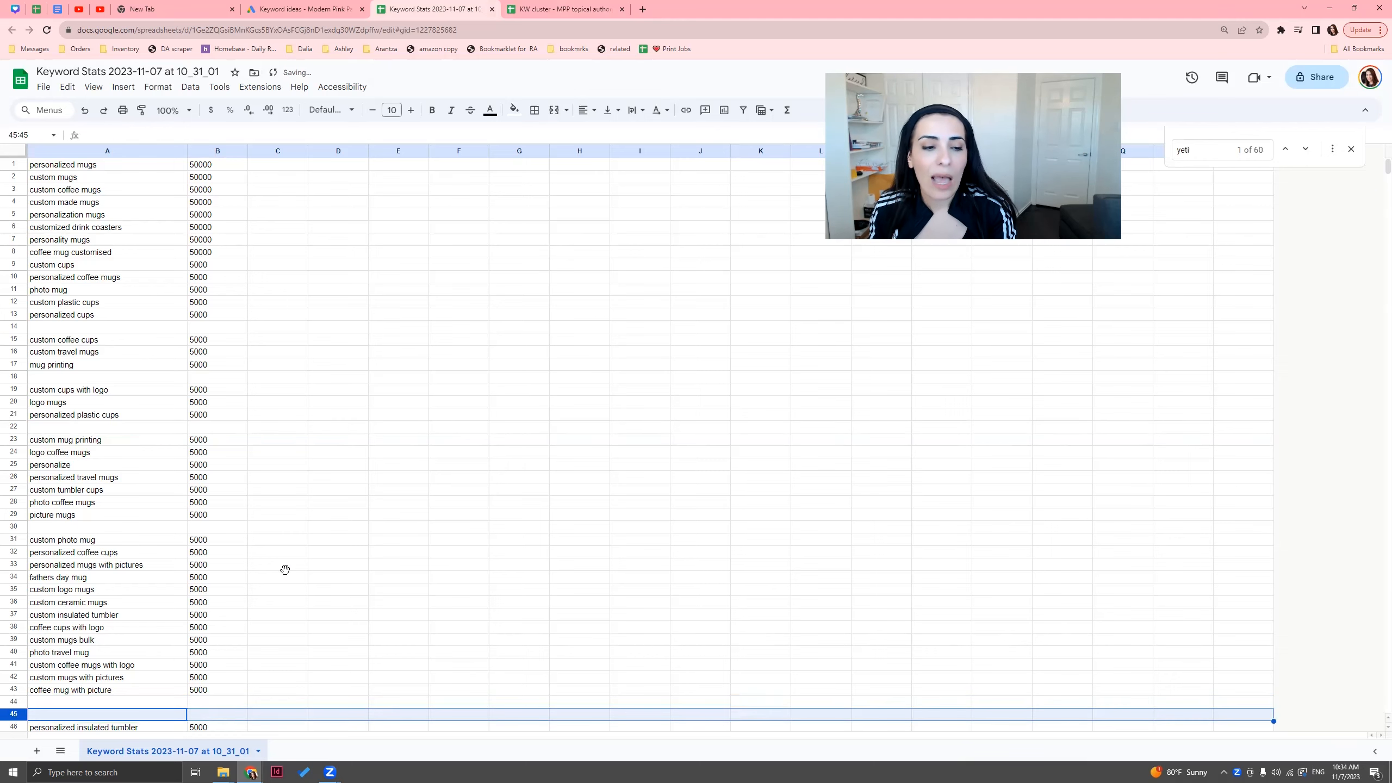
pyautogui.click(285, 569)
pyautogui.click(277, 365)
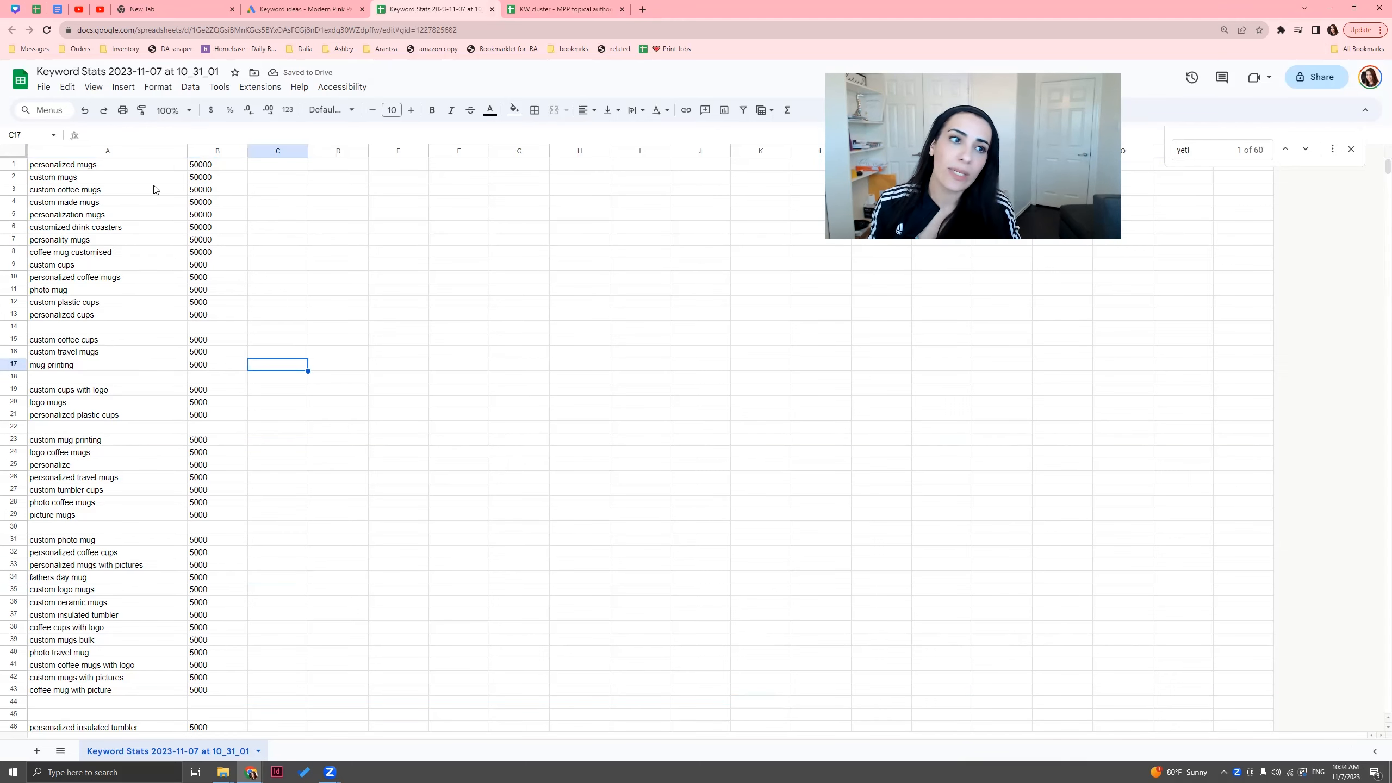
# - Review the highest-volume keywords in A1 to A3 and enter "personalized mugs" in cell C2
pyautogui.click(64, 167)
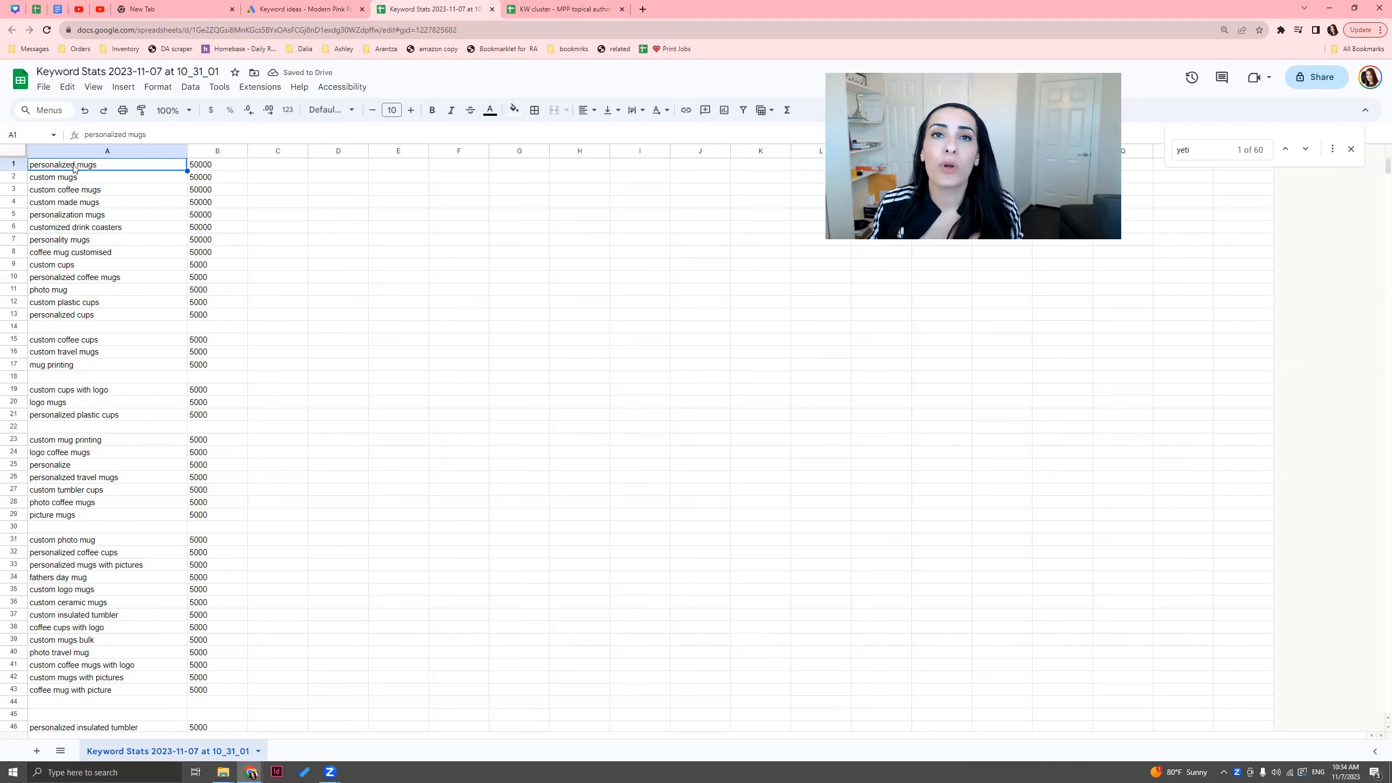
pyautogui.click(68, 181)
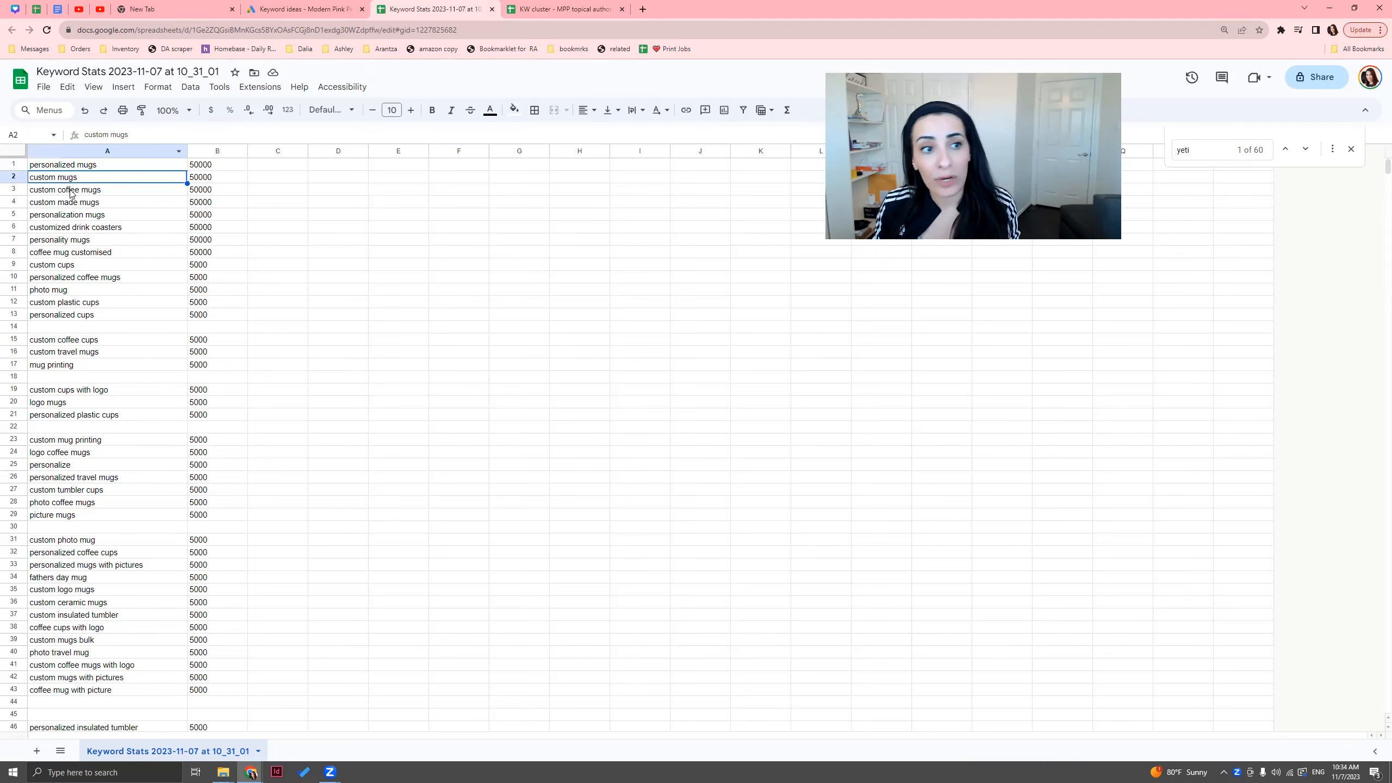
pyautogui.click(69, 192)
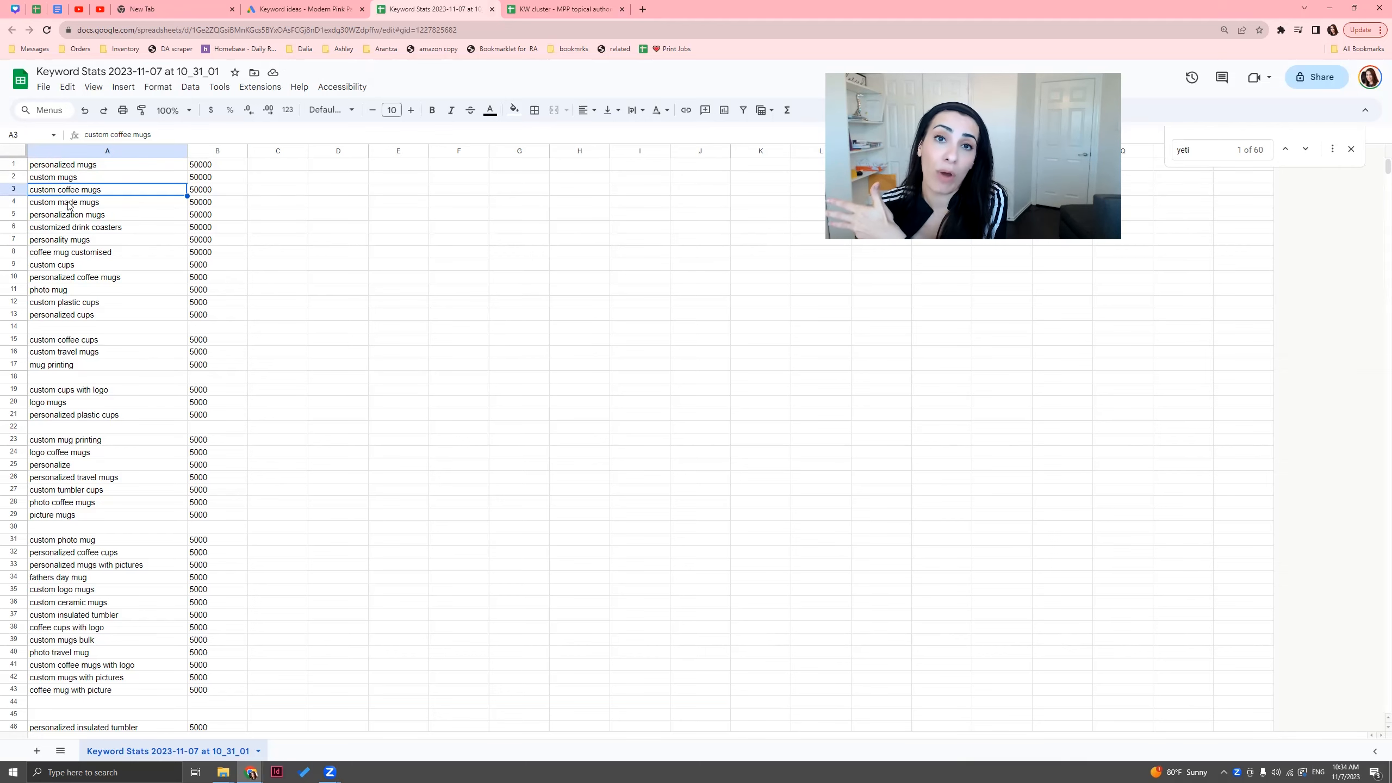
pyautogui.click(274, 181)
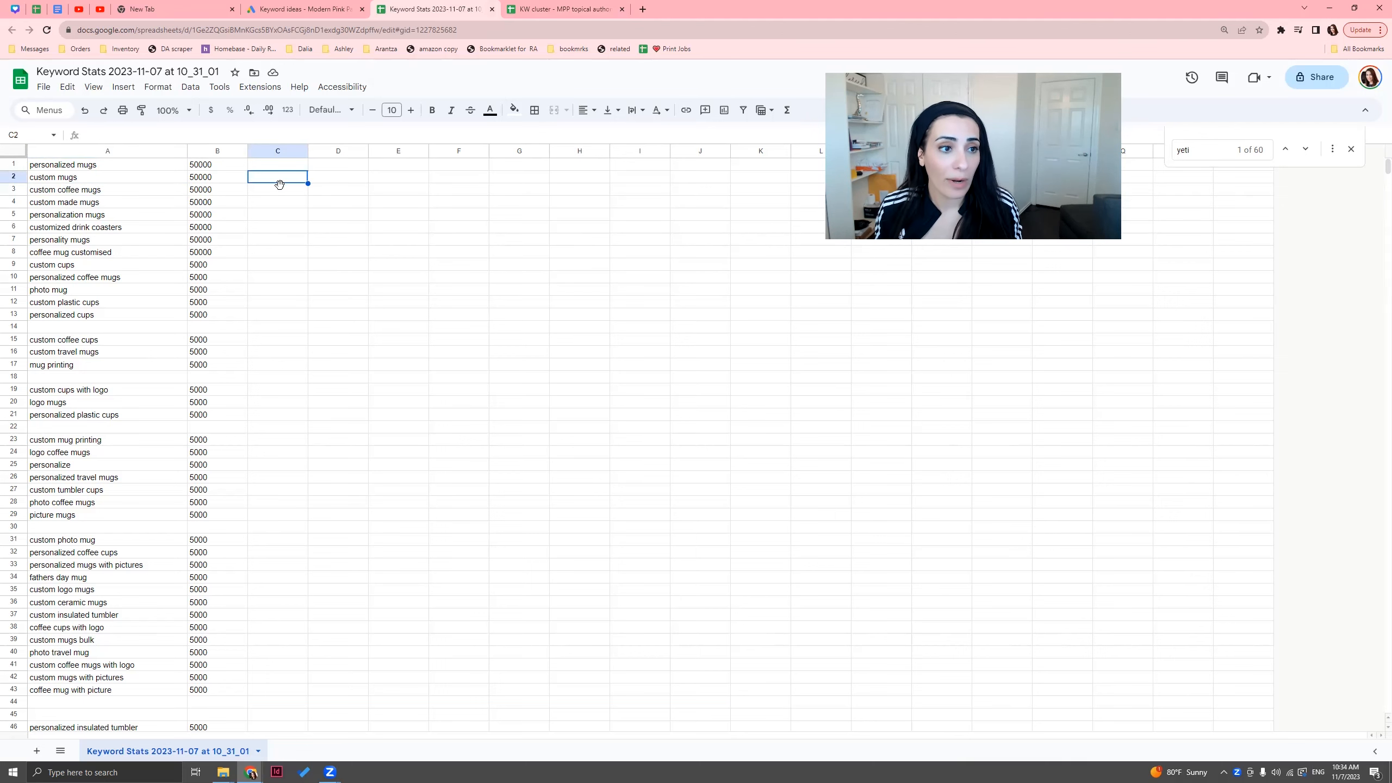
pyautogui.write('personalized mugs')
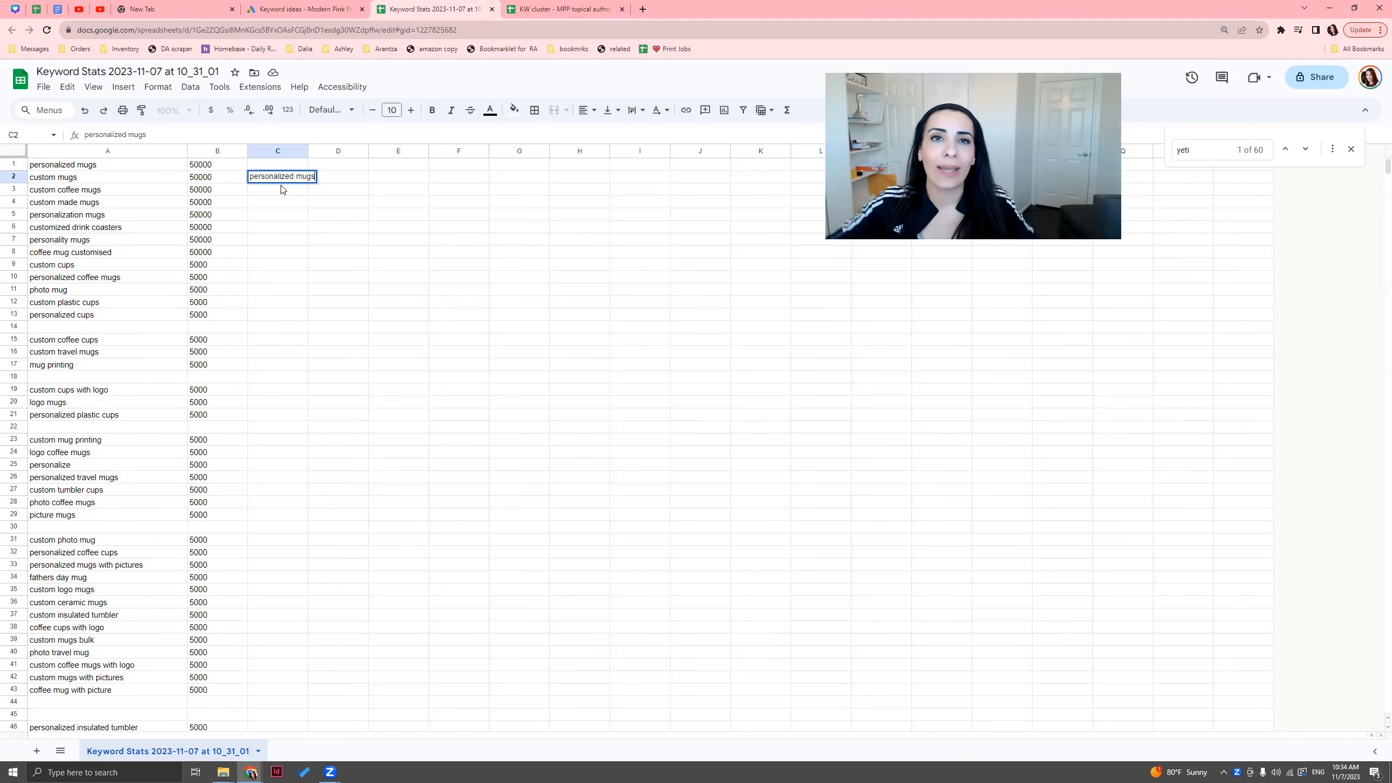
pyautogui.click(250, 177)
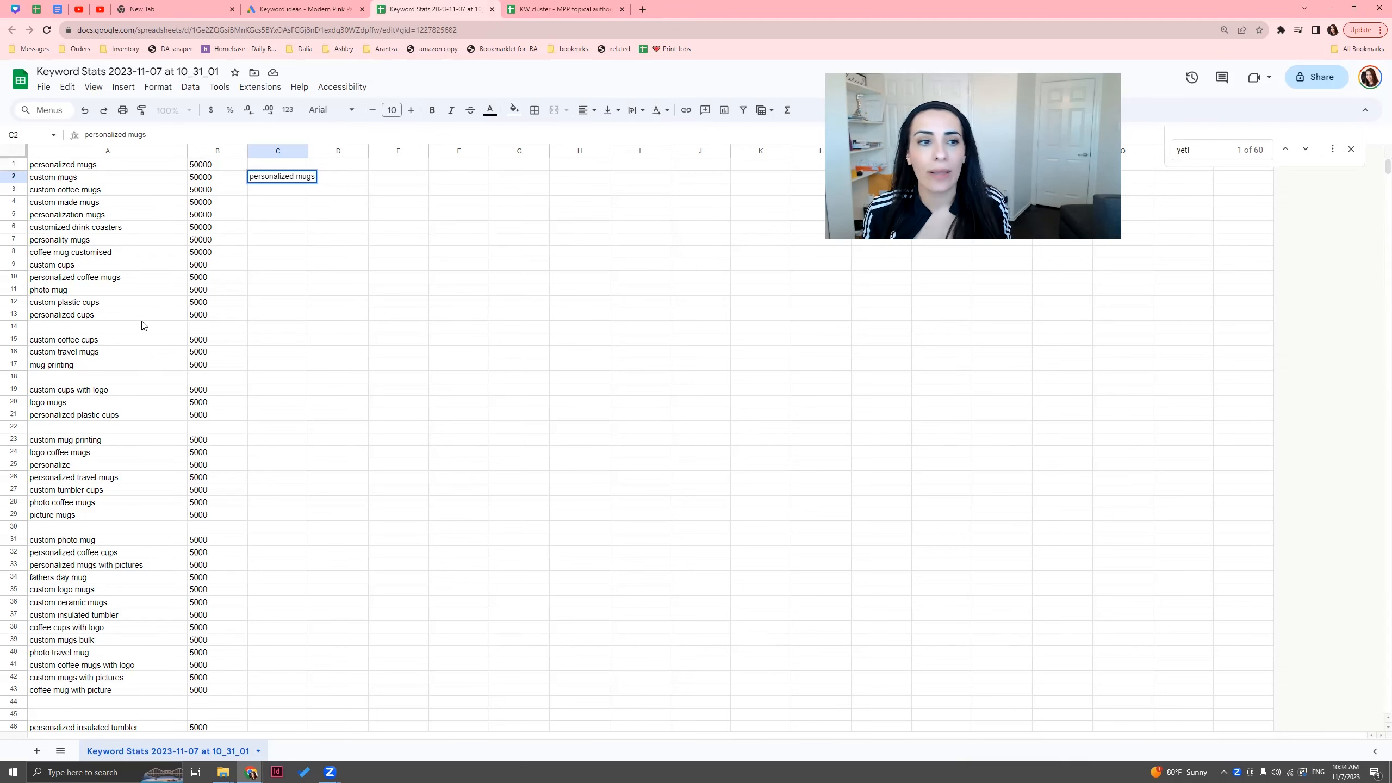
pyautogui.scroll(-1, 132, 274)
pyautogui.scroll(1, 216, 270)
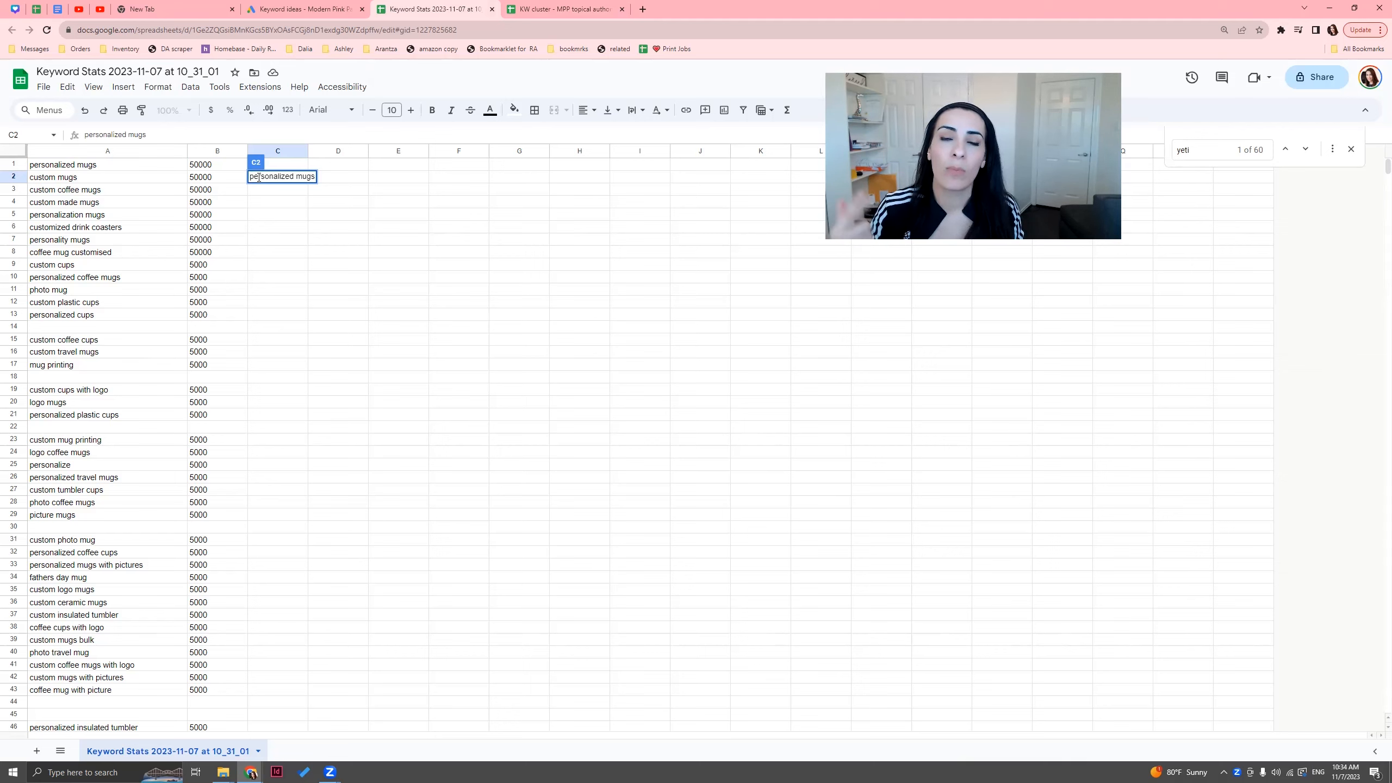
# - Search etsy.com for "personalized mugs" in a new browser tab and look at the custom hot cocoa mug listing and the search results
pyautogui.click(642, 10)
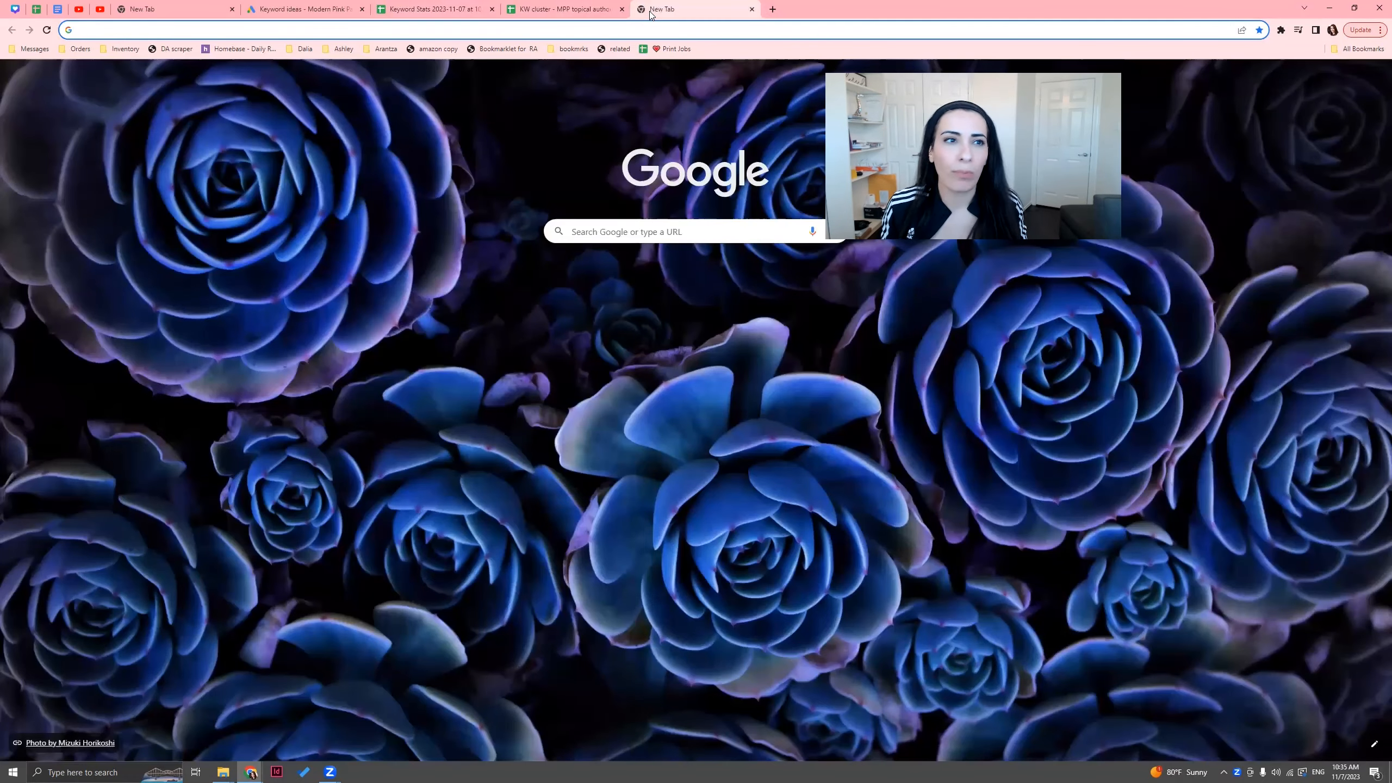
pyautogui.write('etsy.com')
pyautogui.press('Return')
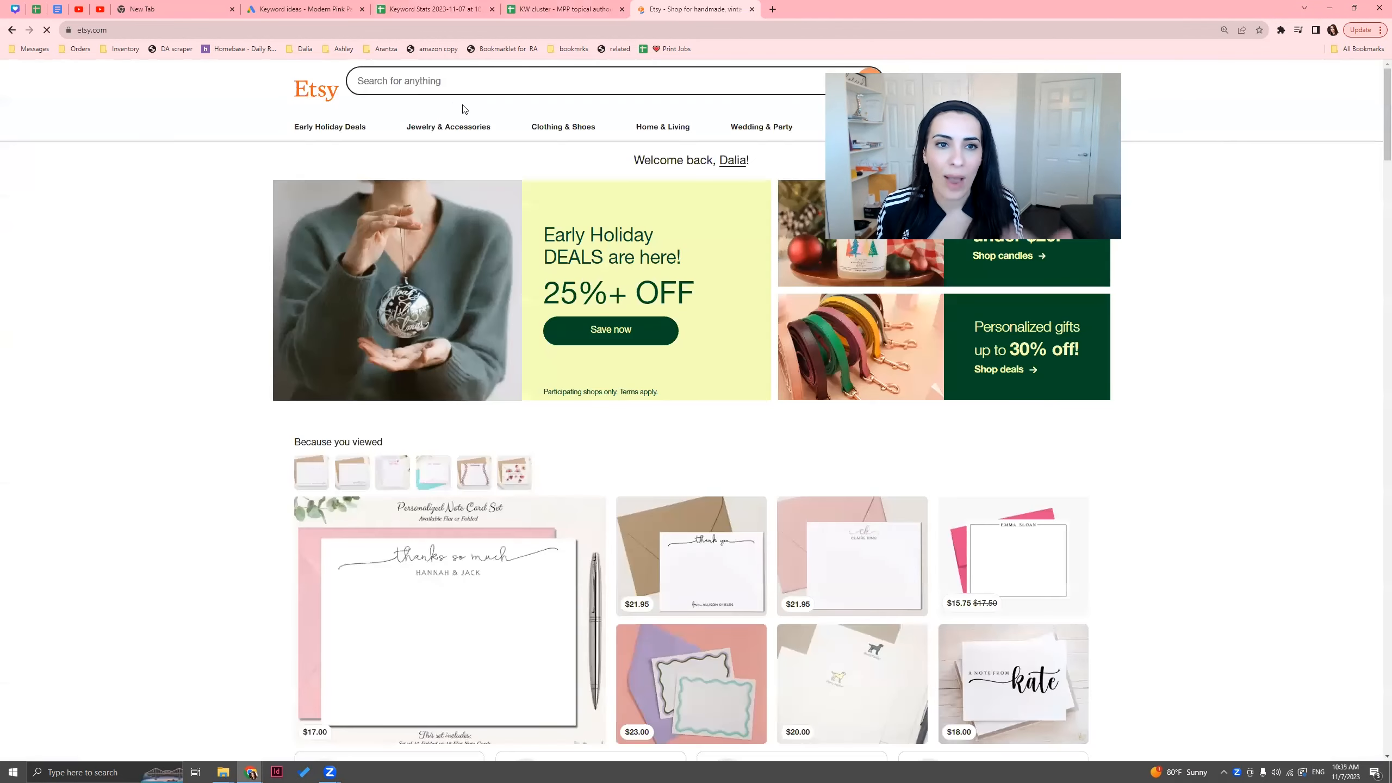
pyautogui.click(496, 85)
pyautogui.write('personalized mugs')
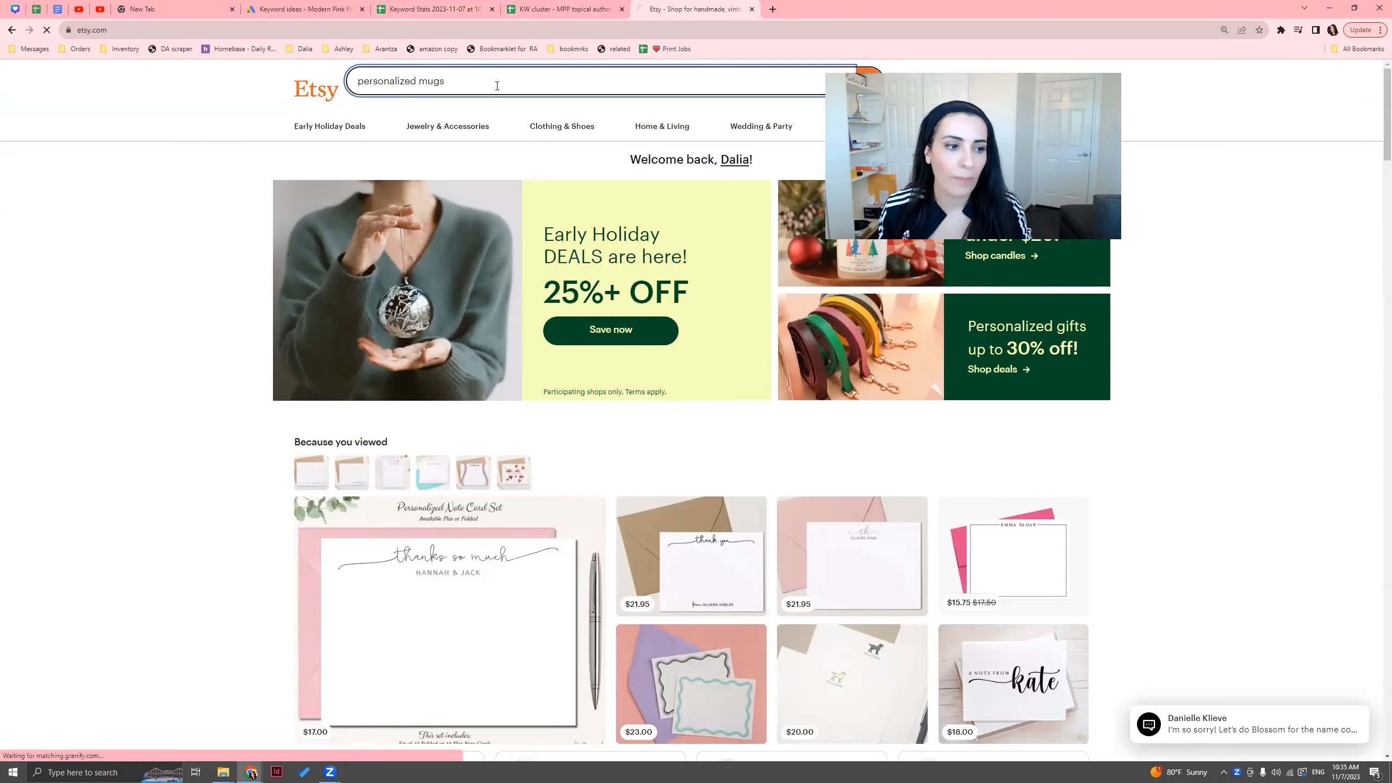
pyautogui.press('Return')
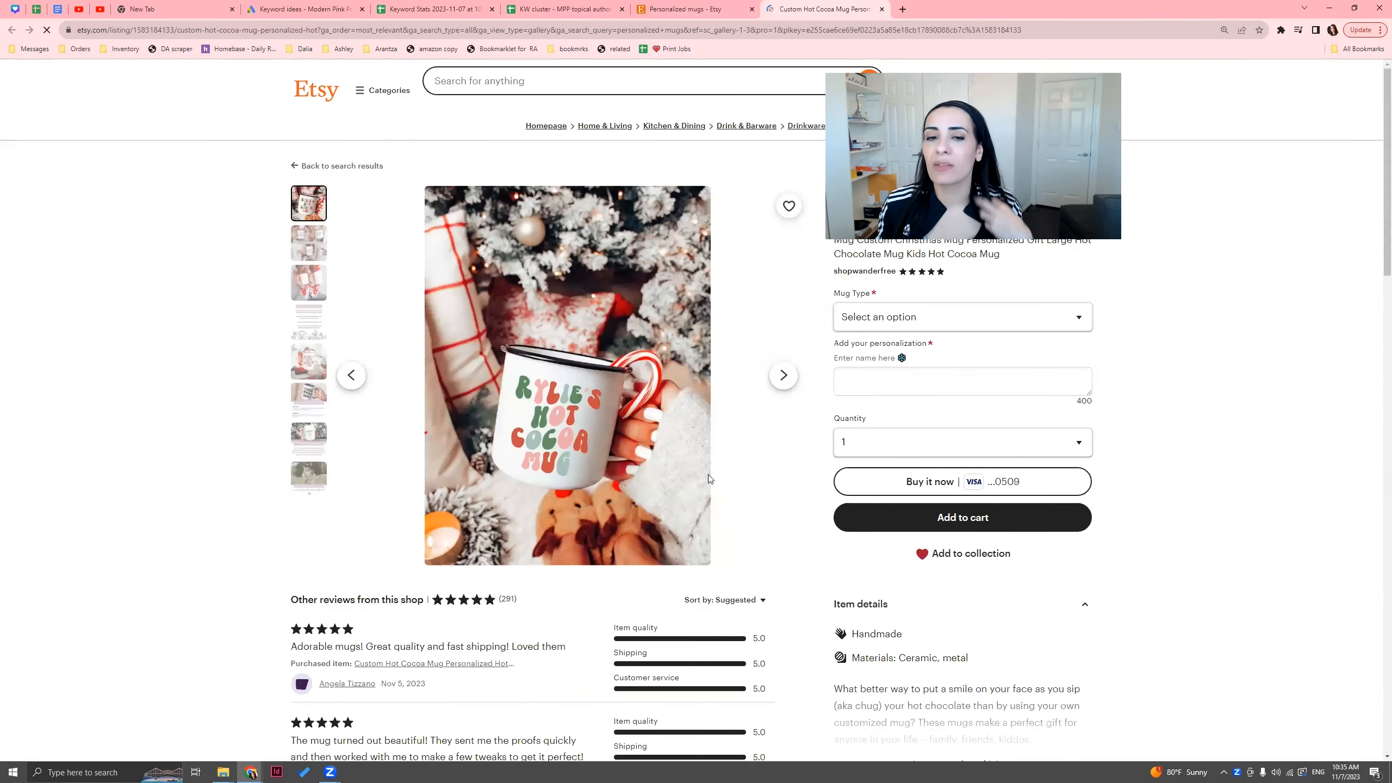
pyautogui.click(668, 6)
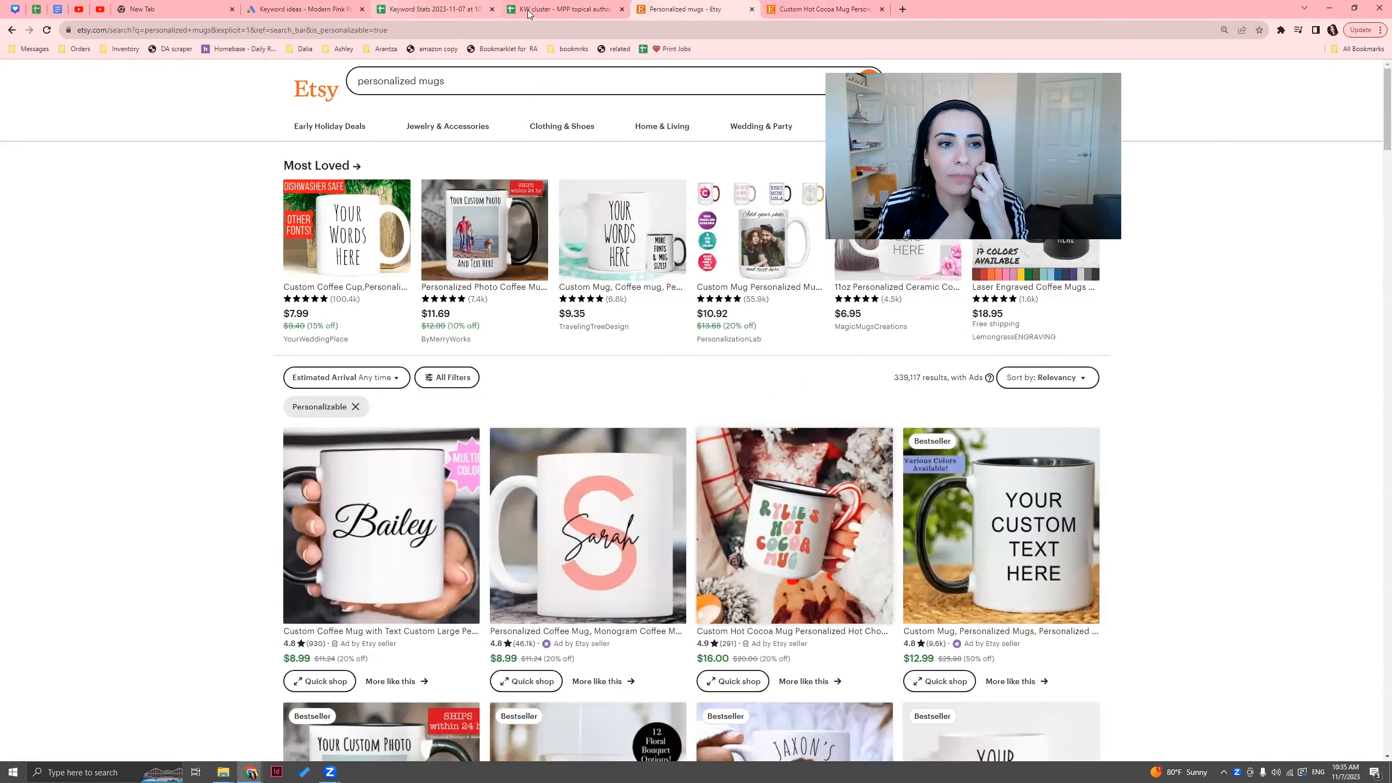
# - Return to the mug keyword spreadsheet and extend the phrase in C2 to "personalized mugs for christmas gifts"
pyautogui.click(387, 9)
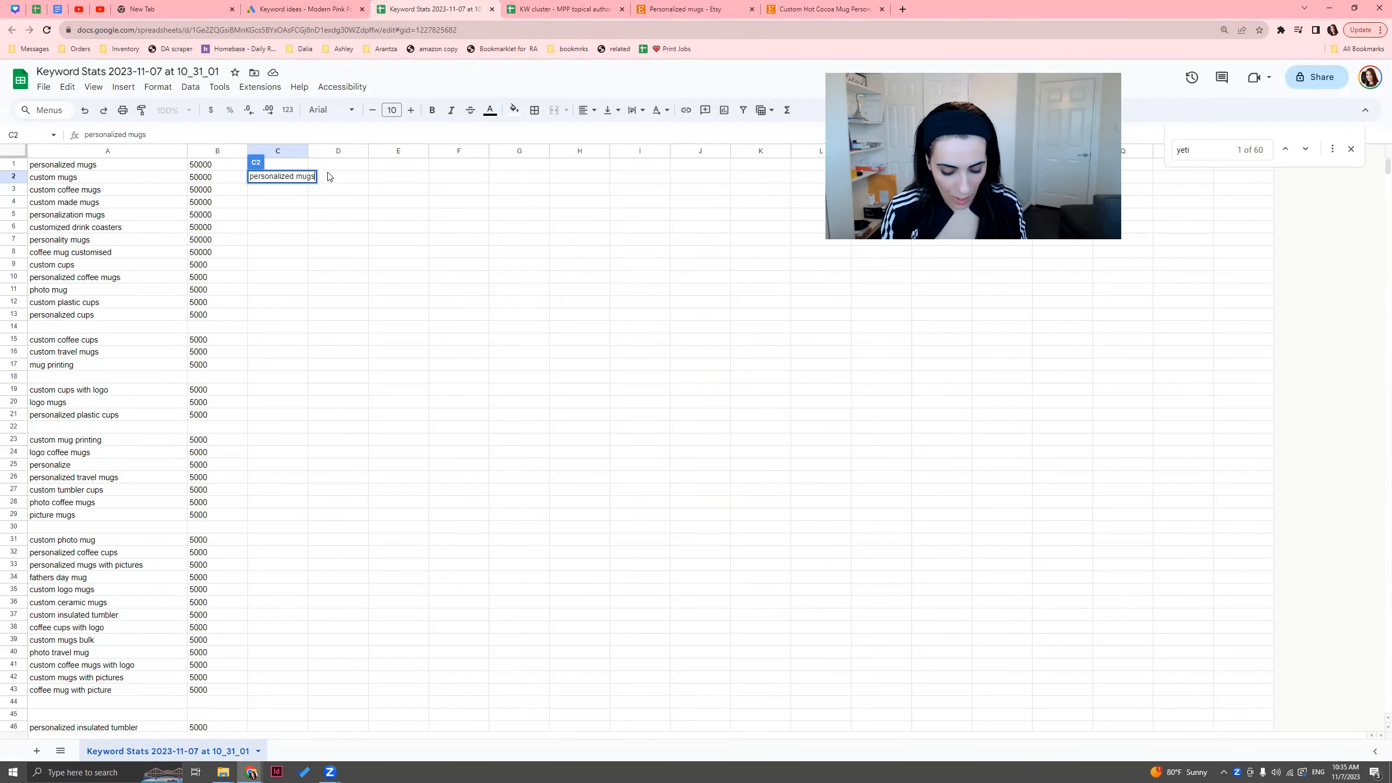
pyautogui.write('f')
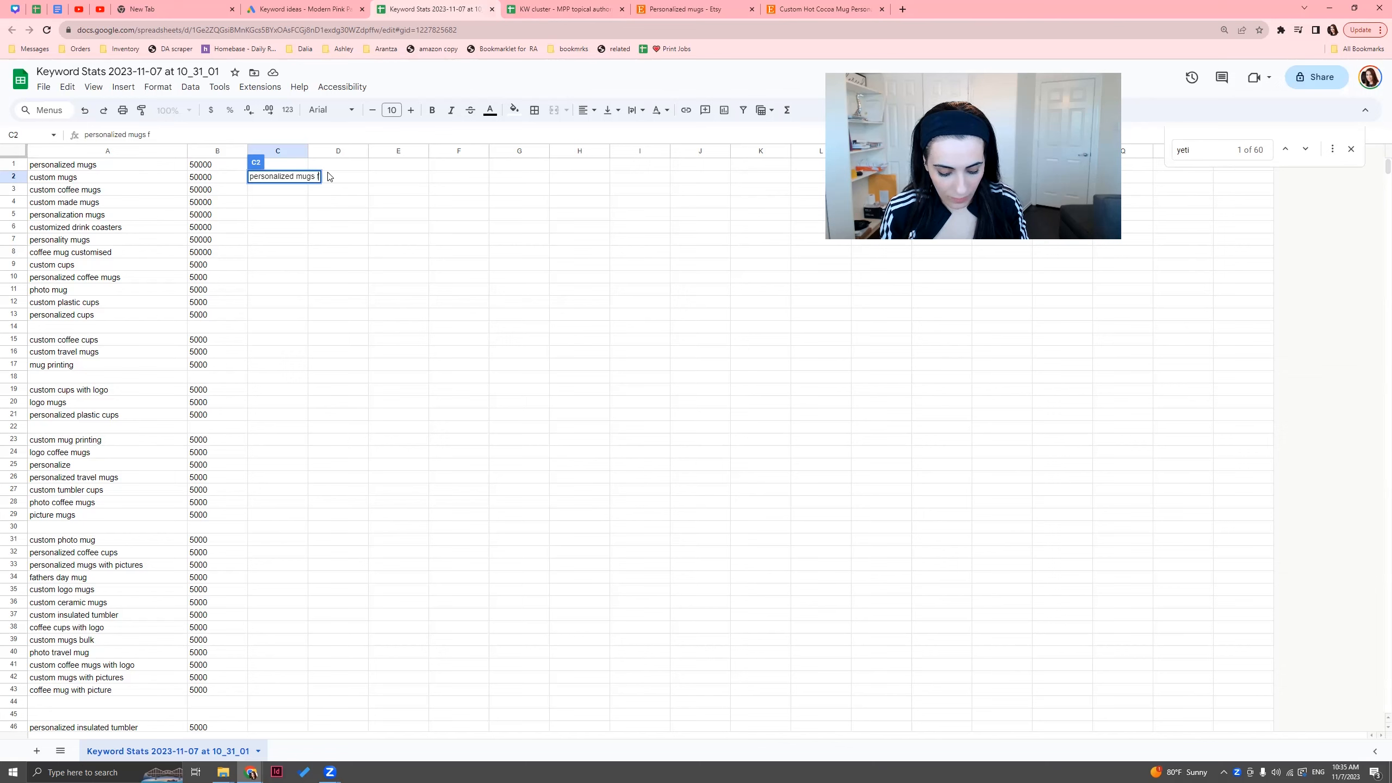
pyautogui.write('or christmas gifts')
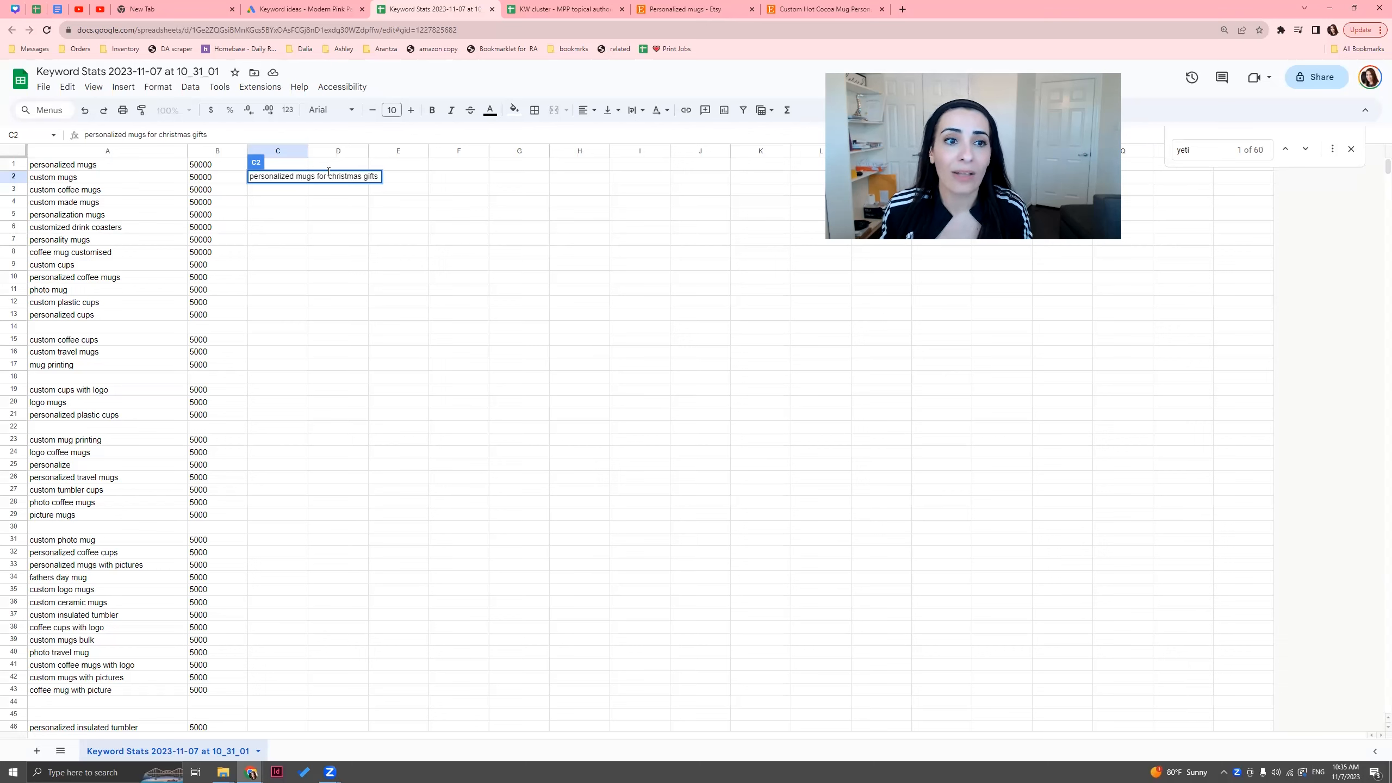
# - Add "retro" to the start of the phrase in C2 so it reads "retro personalized mugs for christmas gifts"
pyautogui.moveTo(328, 178); pyautogui.dragTo(375, 185)
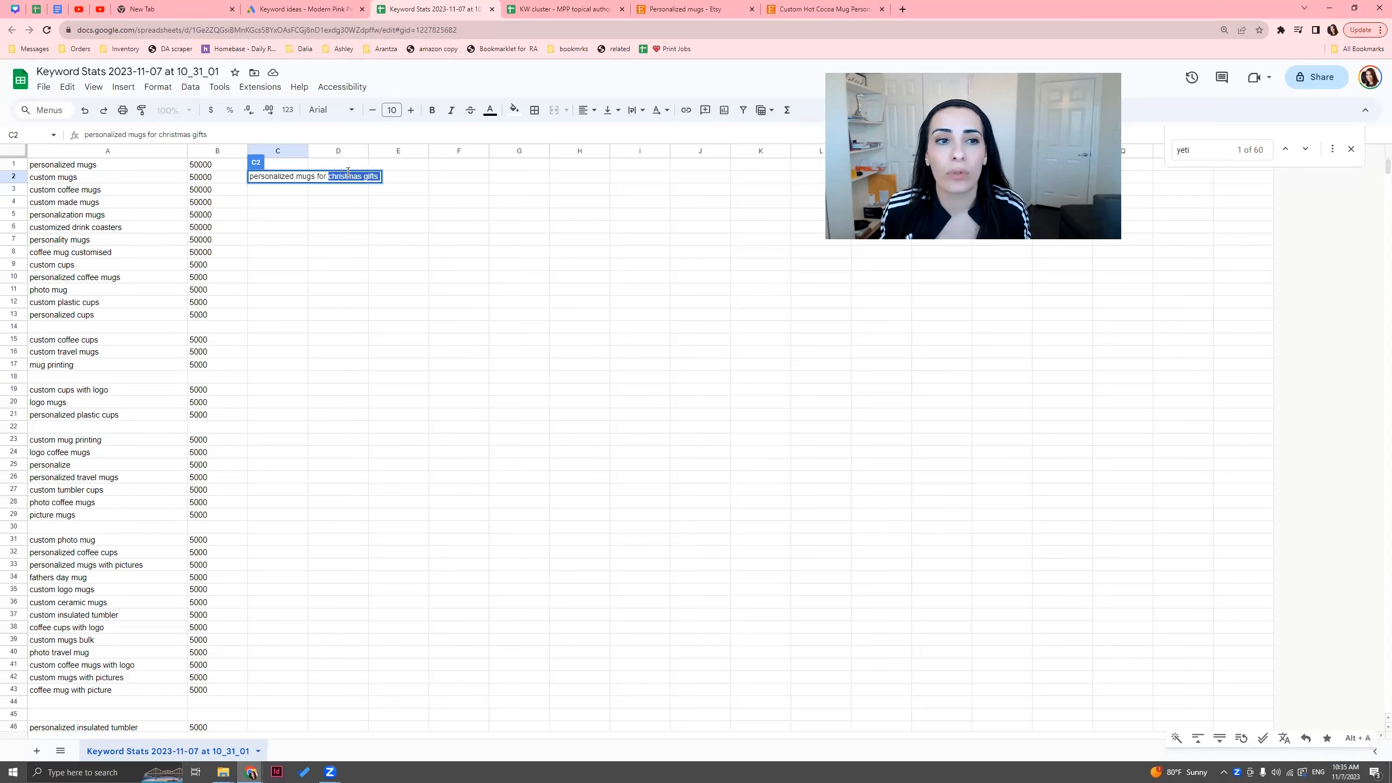
pyautogui.click(347, 174)
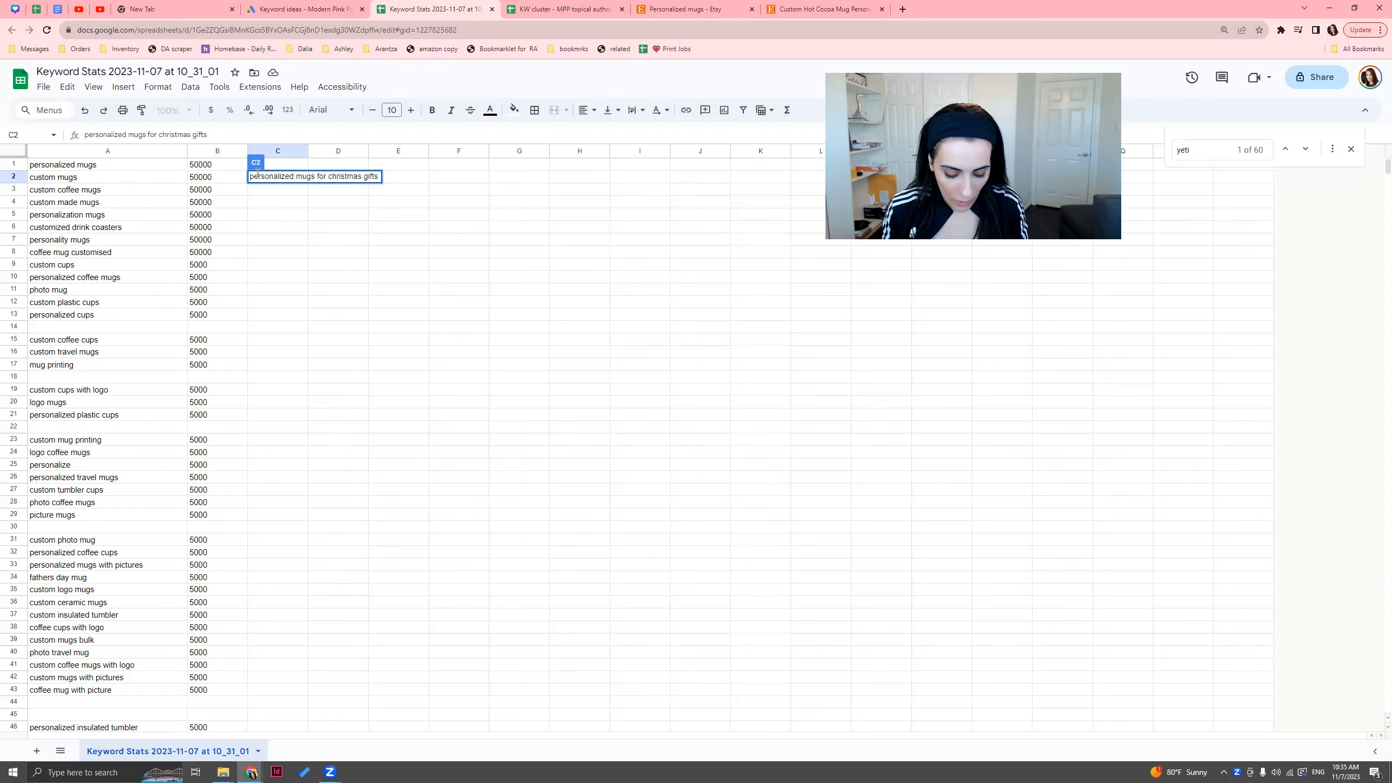
pyautogui.write('retro')
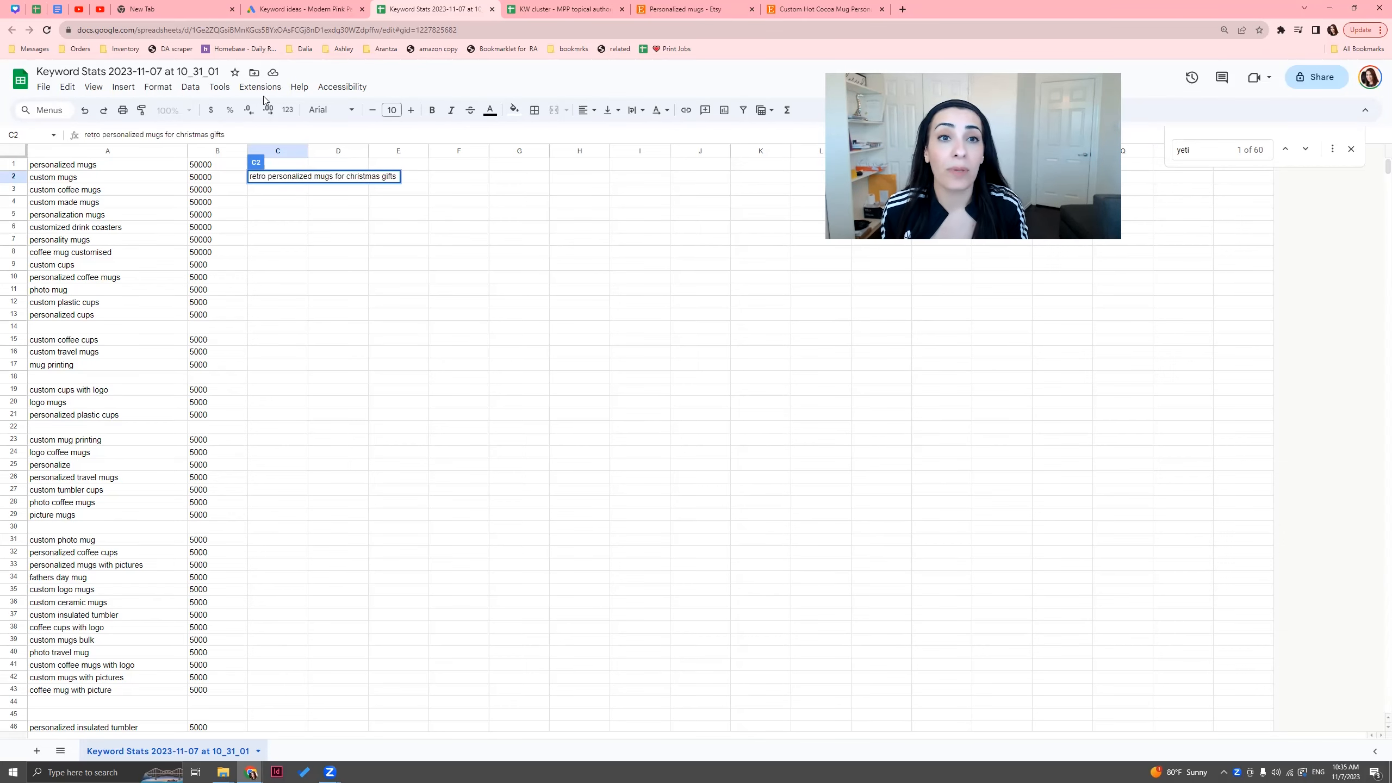
# - Compare the phrase with the custom hot cocoa mug listing on Etsy and close the leftover "Personalized mugs" search results
pyautogui.click(703, 6)
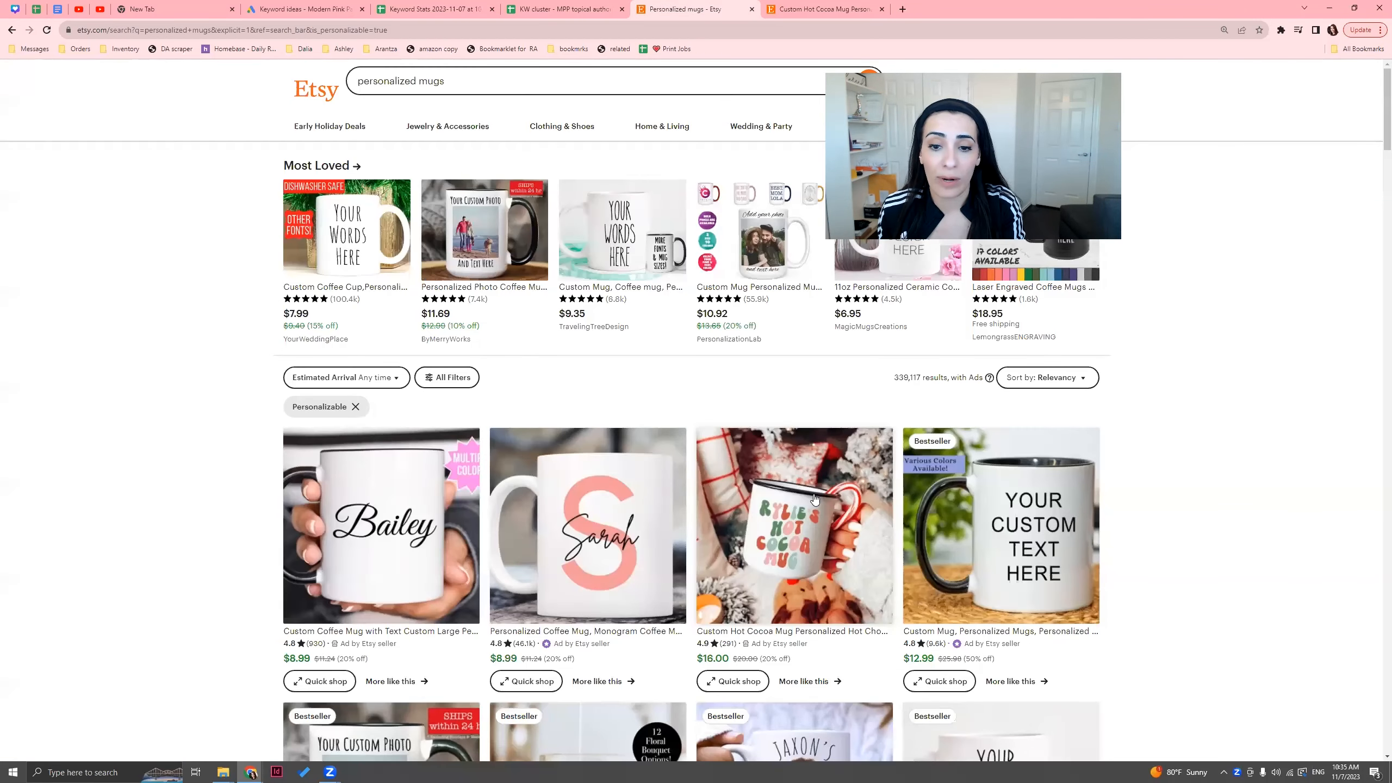
pyautogui.click(799, 444)
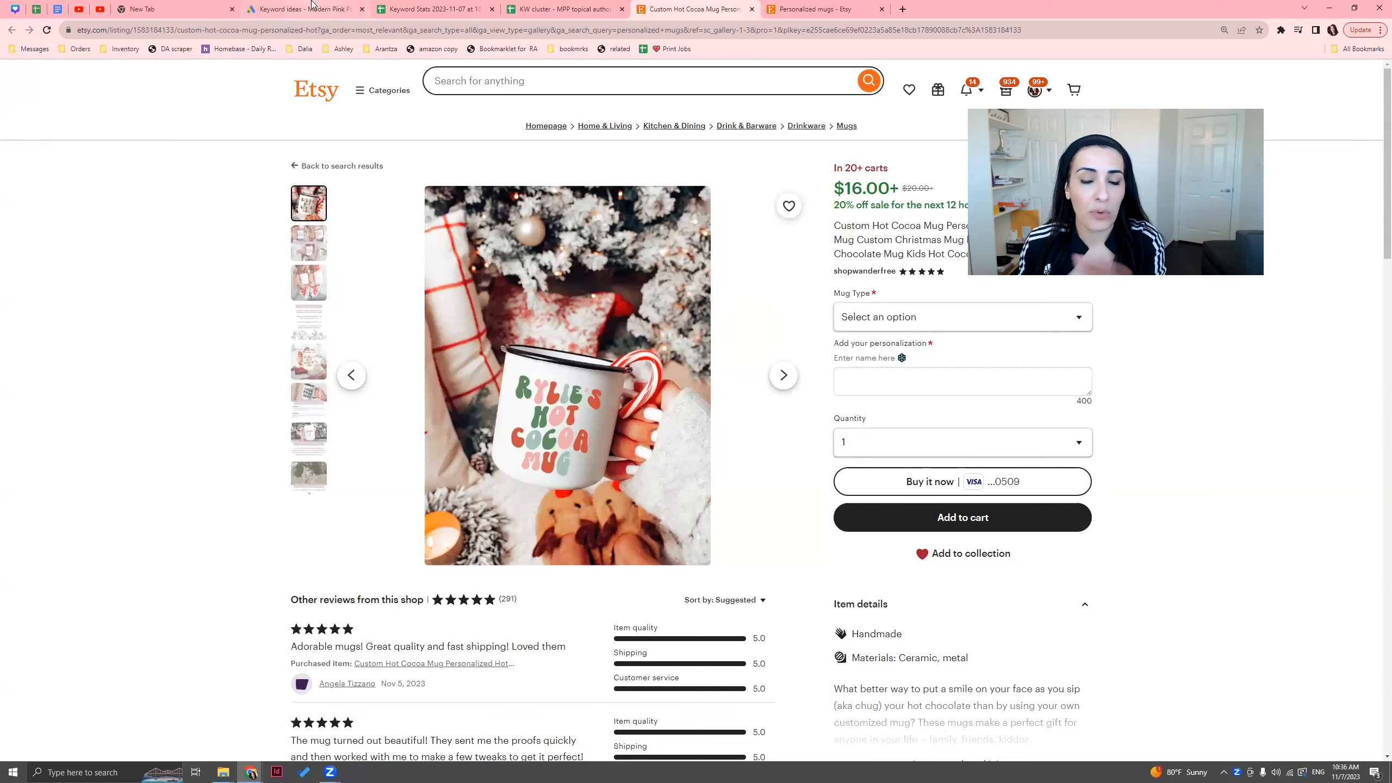
pyautogui.click(416, 9)
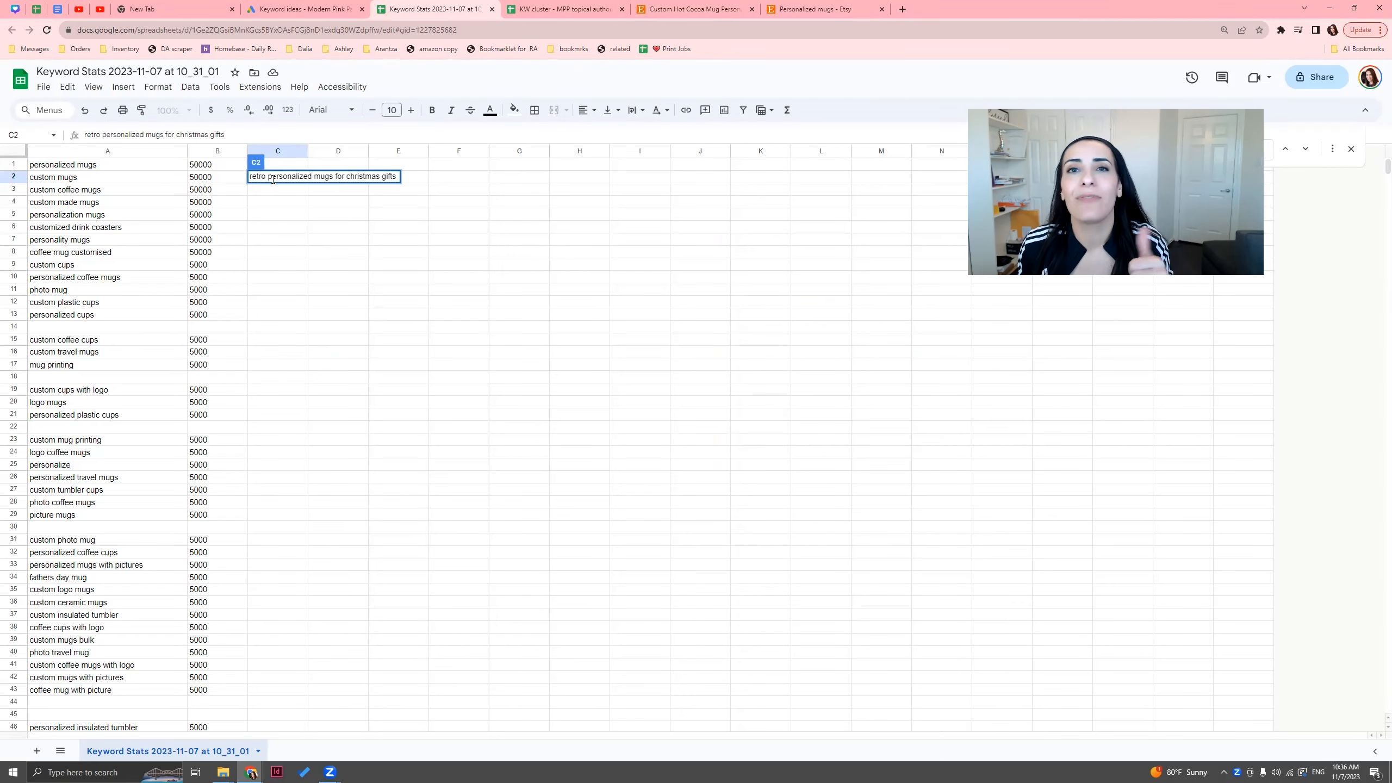
pyautogui.click(846, 4)
pyautogui.click(712, 9)
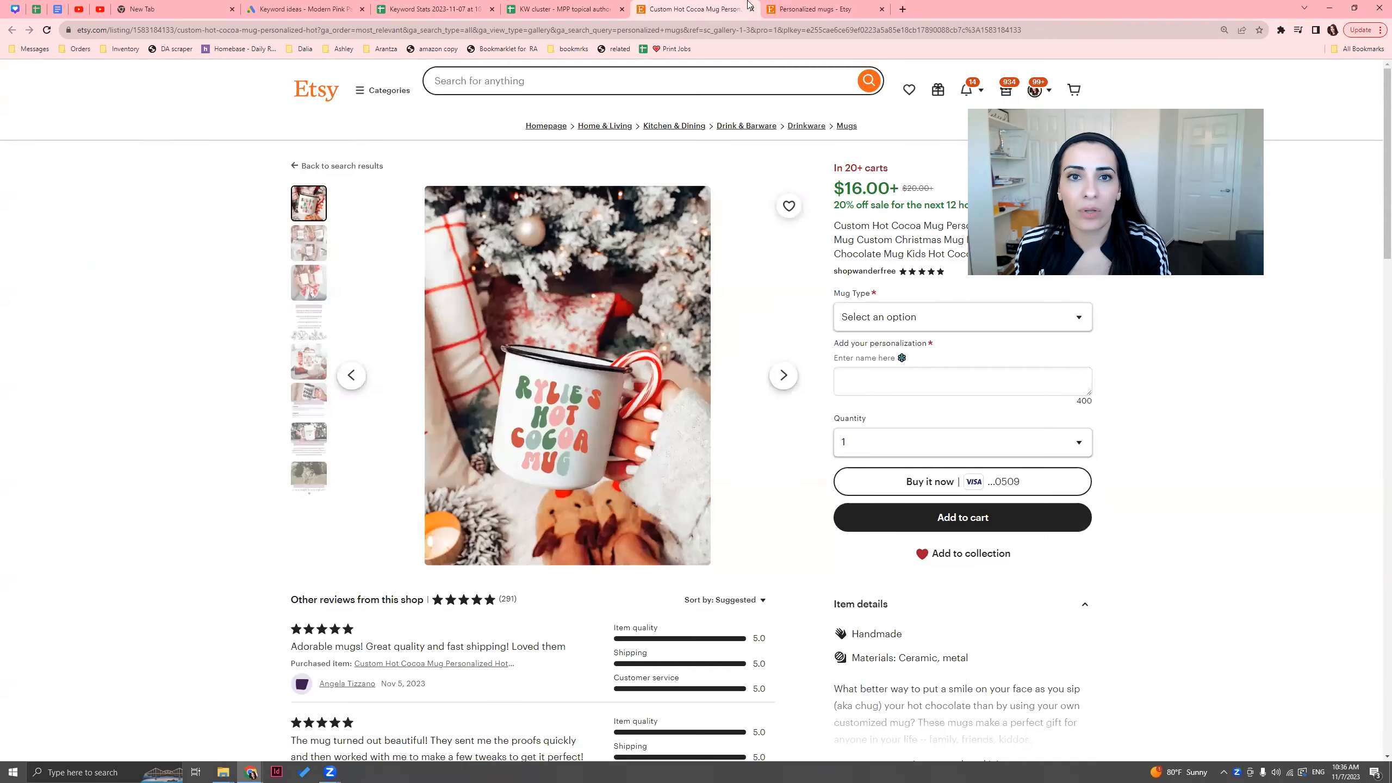
pyautogui.click(882, 10)
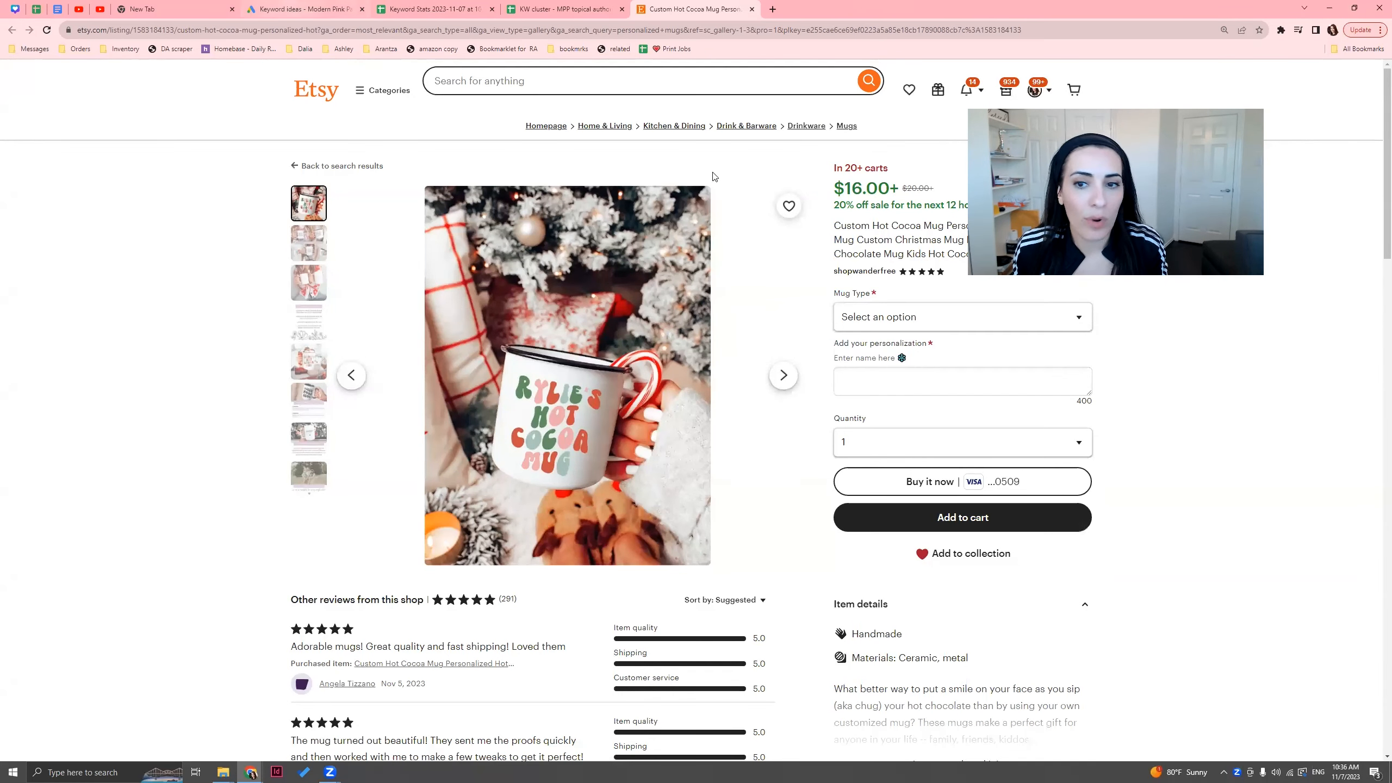
# - Return to the mug keyword spreadsheet and commit the phrase "retro personalized mugs for christmas gifts" in C2
pyautogui.click(329, 8)
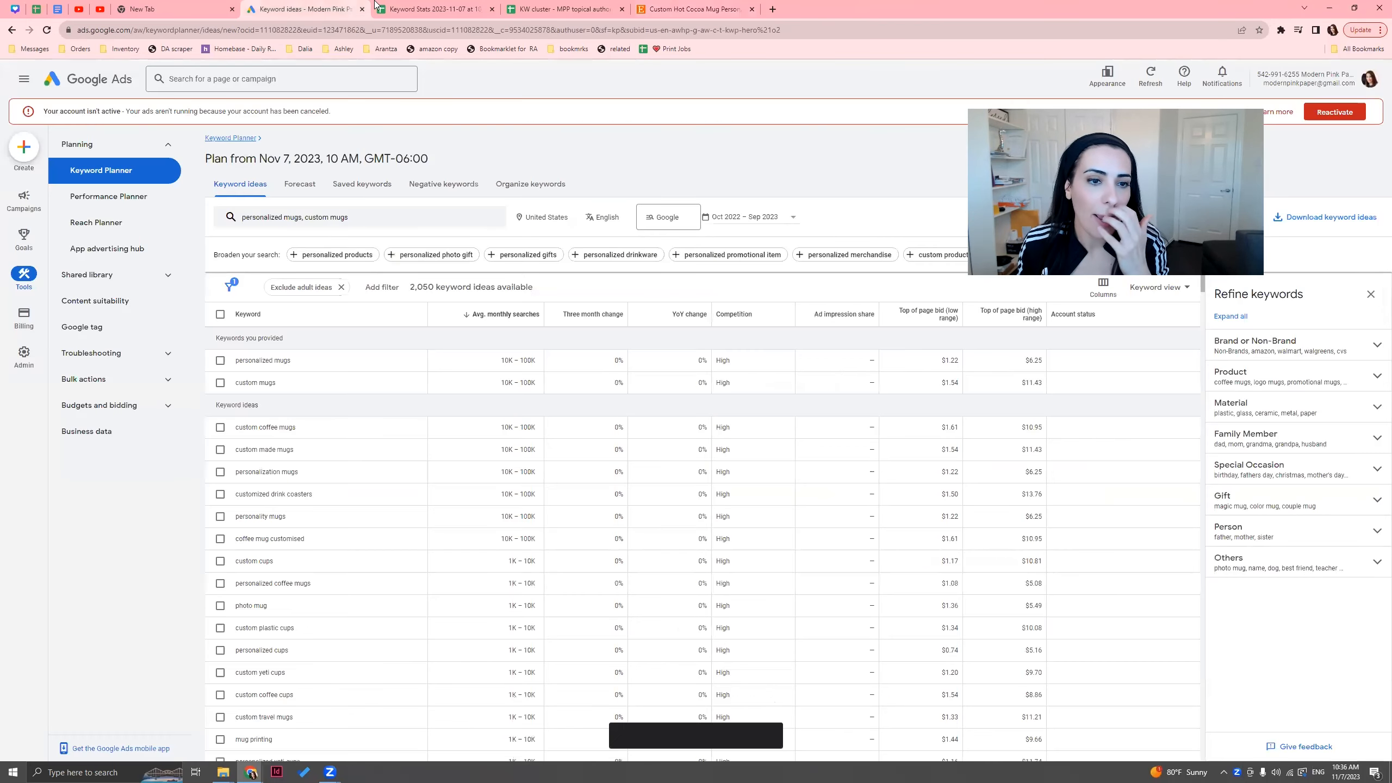
pyautogui.click(422, 8)
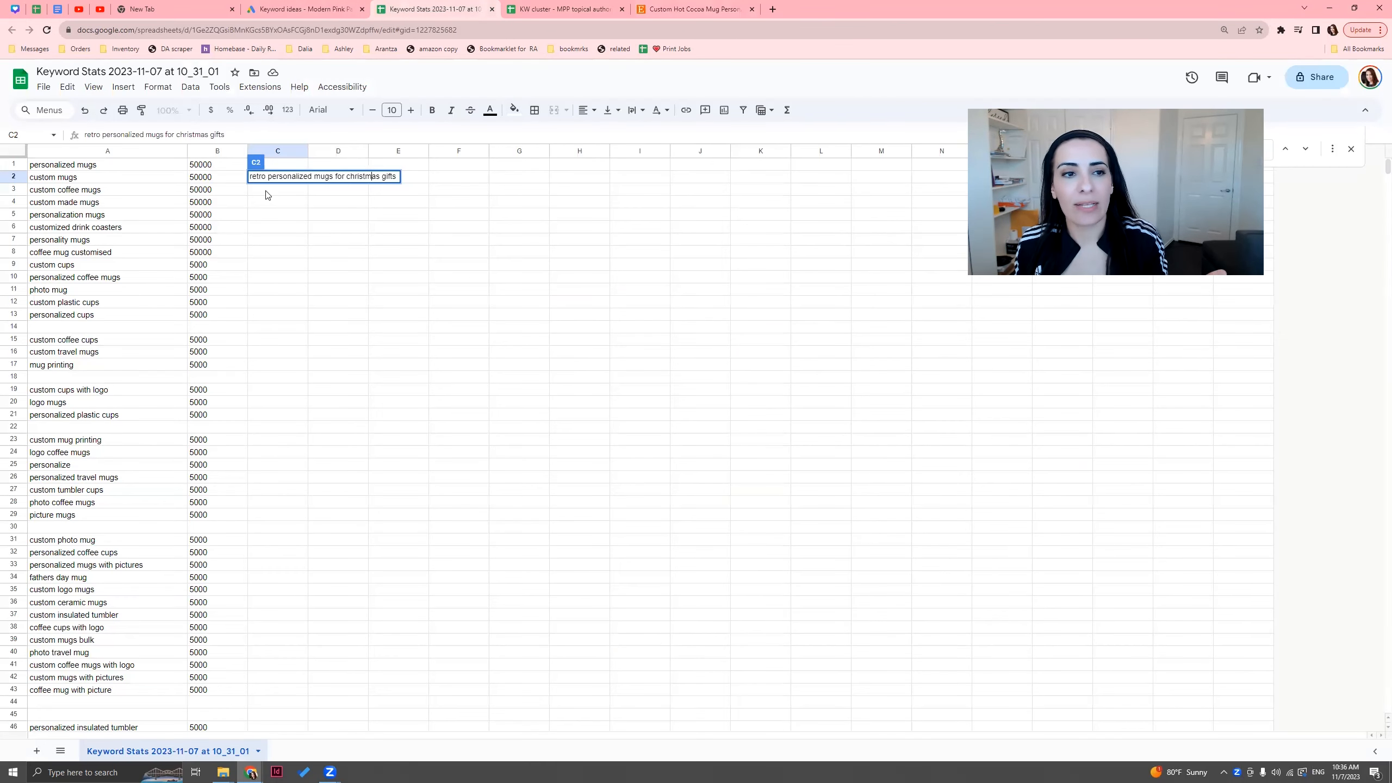
pyautogui.press('Return')
pyautogui.doubleClick(253, 176)
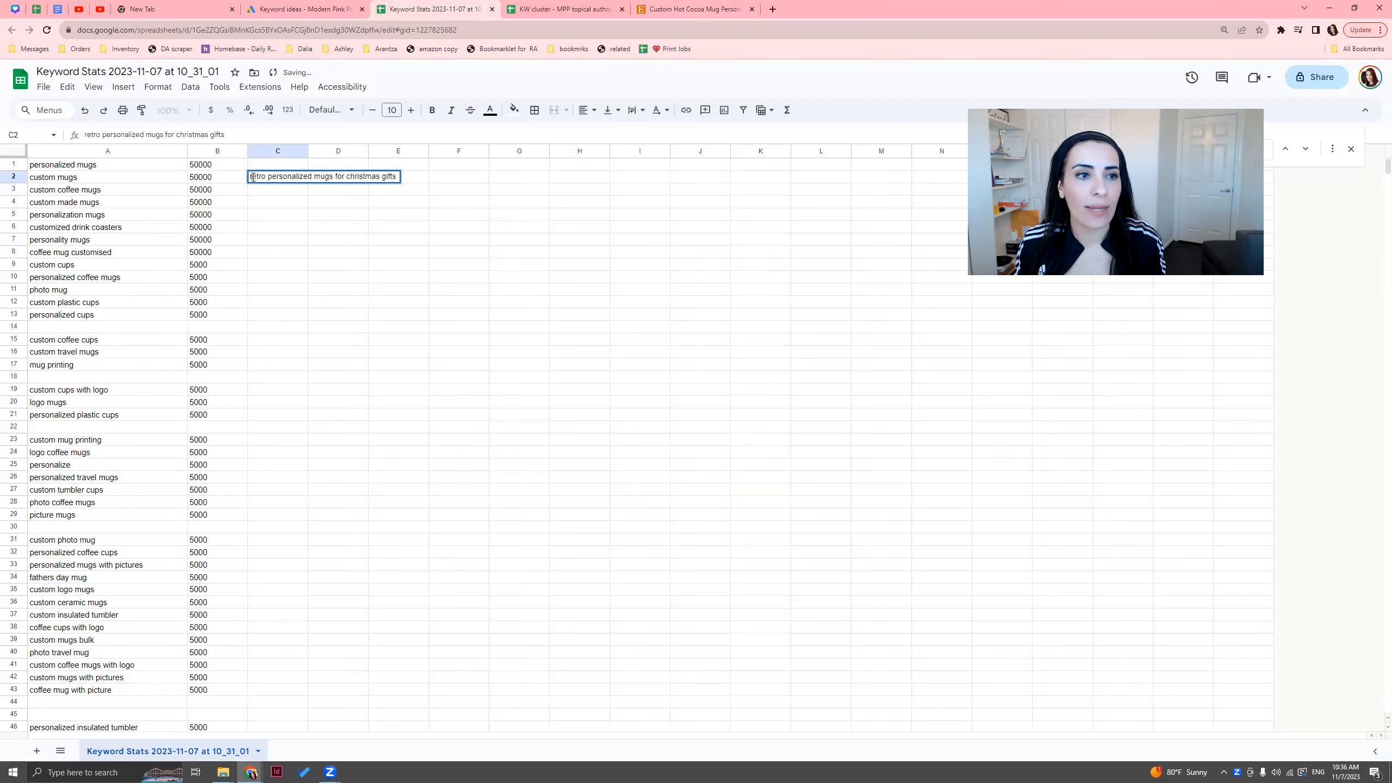
pyautogui.click(249, 86)
pyautogui.click(334, 303)
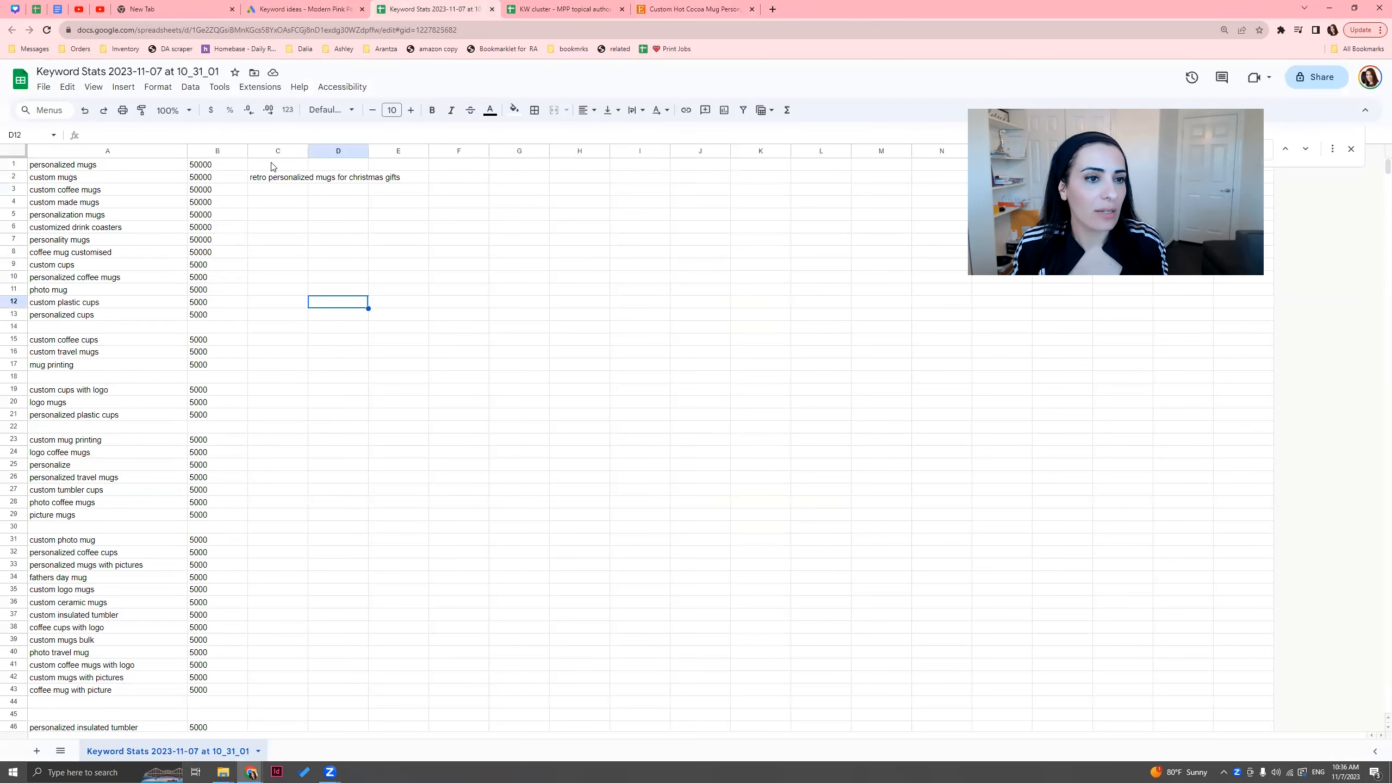
# - Move the phrase "retro personalized mugs for christmas gifts" from C2 to D2, leaving C2 empty
pyautogui.doubleClick(254, 178)
pyautogui.click(285, 229)
pyautogui.click(299, 181)
pyautogui.hotkey('ctrl', 'c')
pyautogui.click(348, 184)
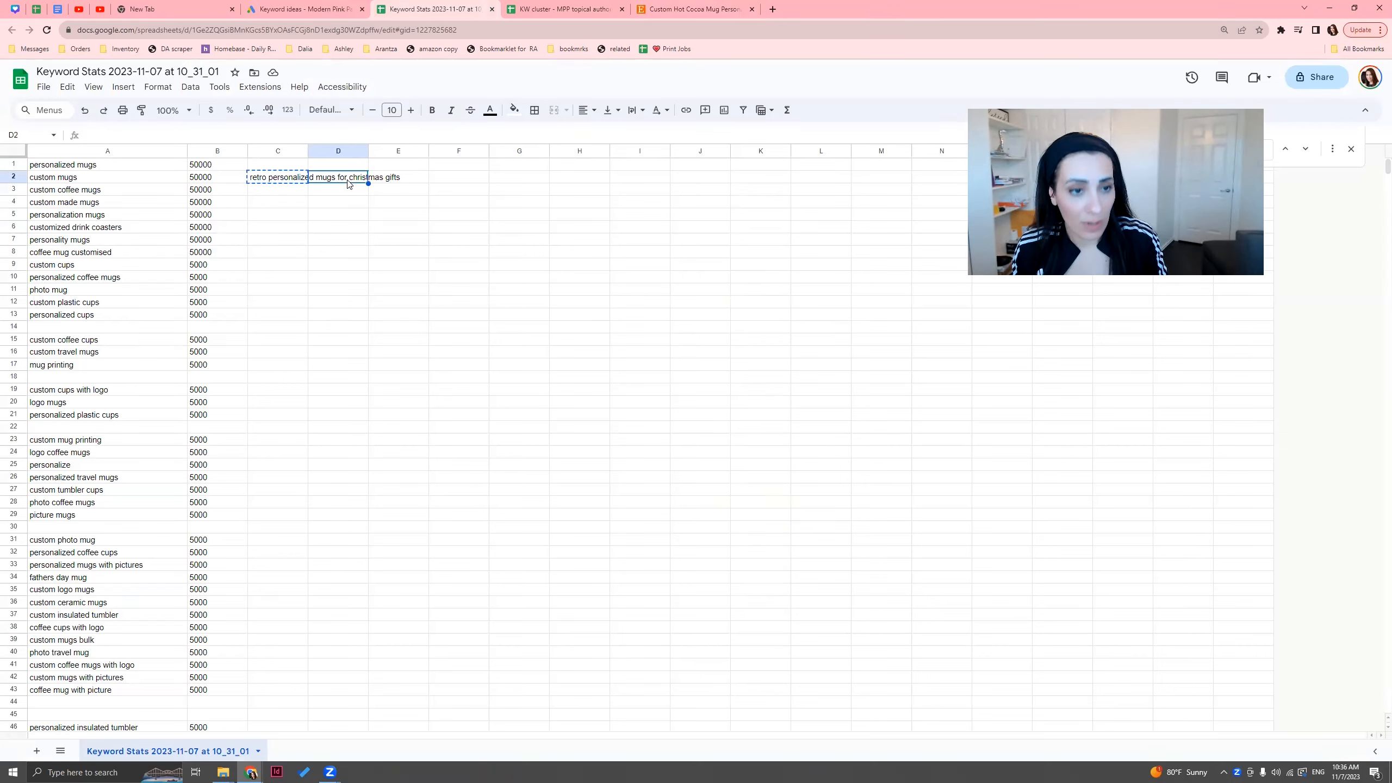
pyautogui.hotkey('ctrl', 'v')
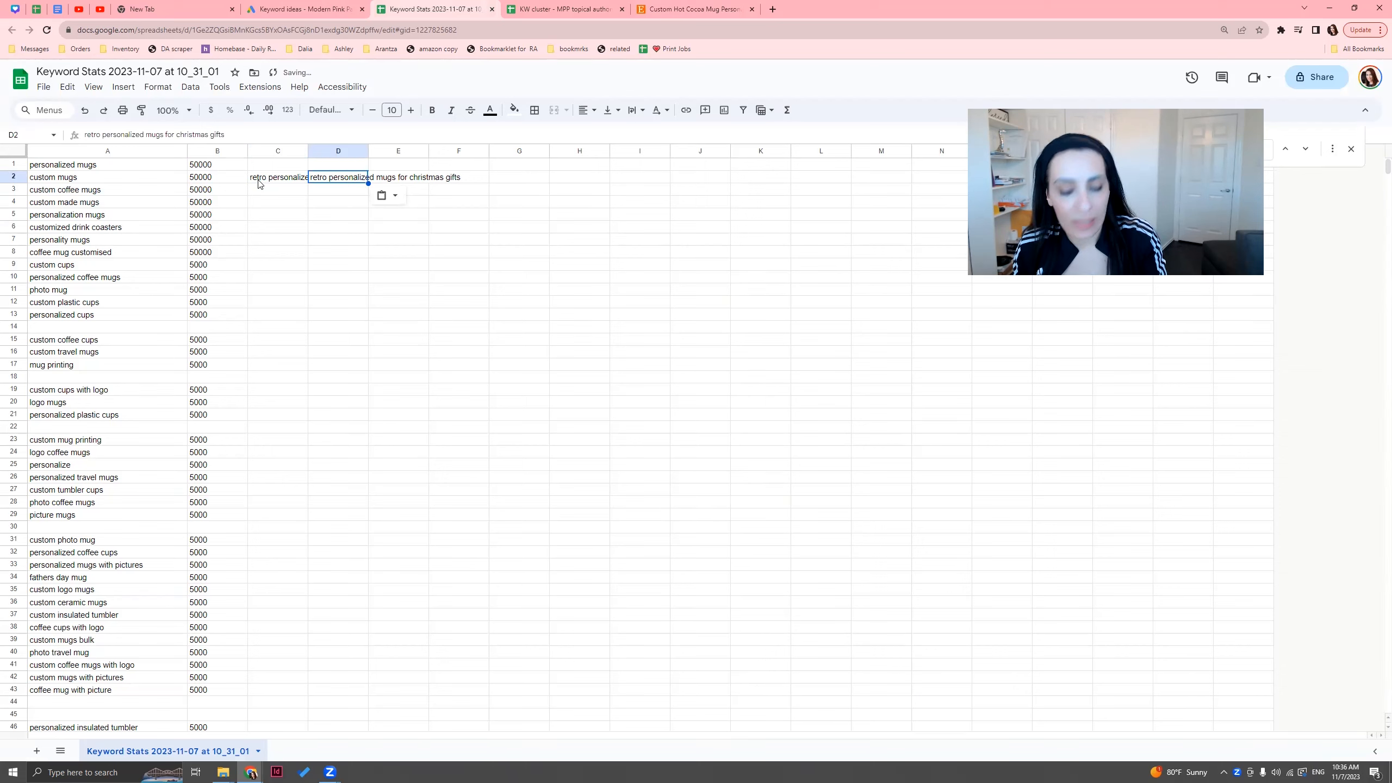
pyautogui.click(279, 178)
pyautogui.press('Delete')
pyautogui.click(291, 240)
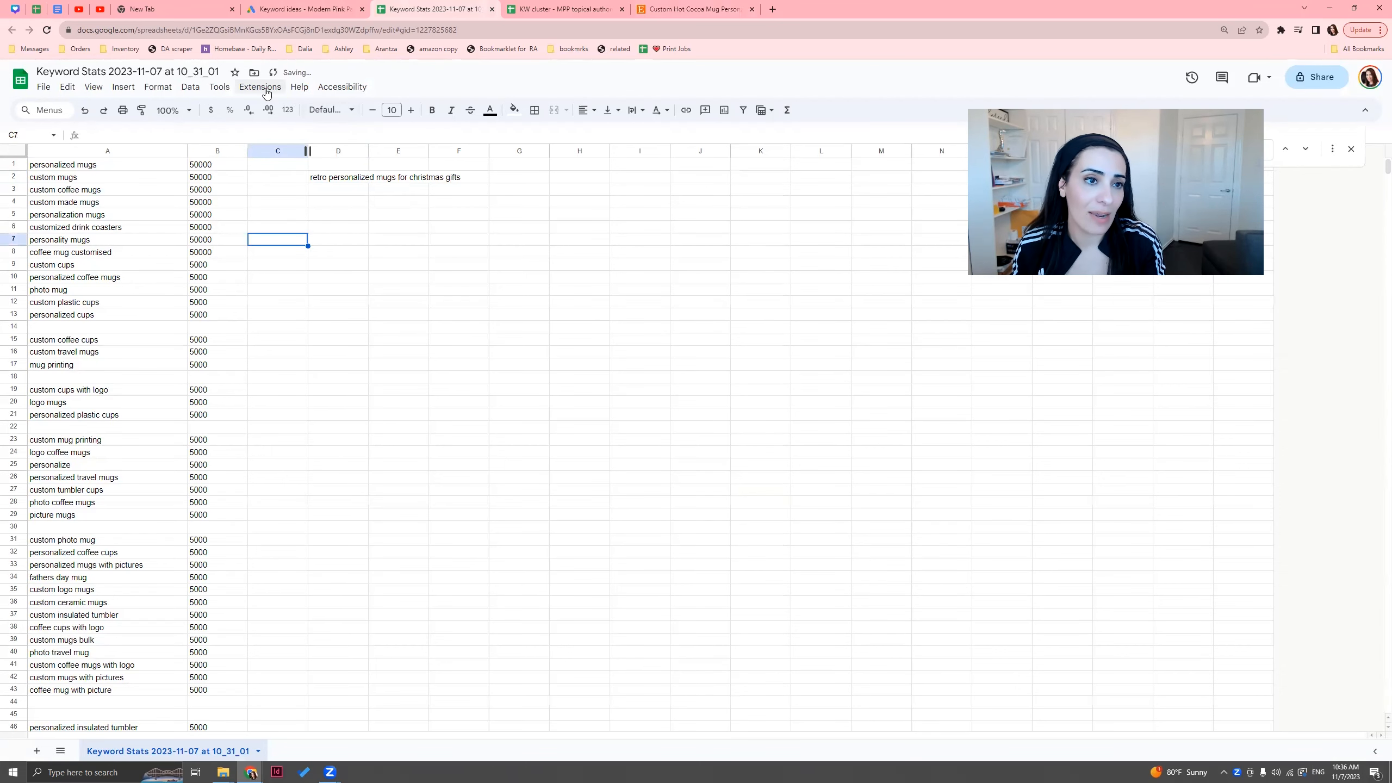
pyautogui.click(260, 87)
pyautogui.click(283, 155)
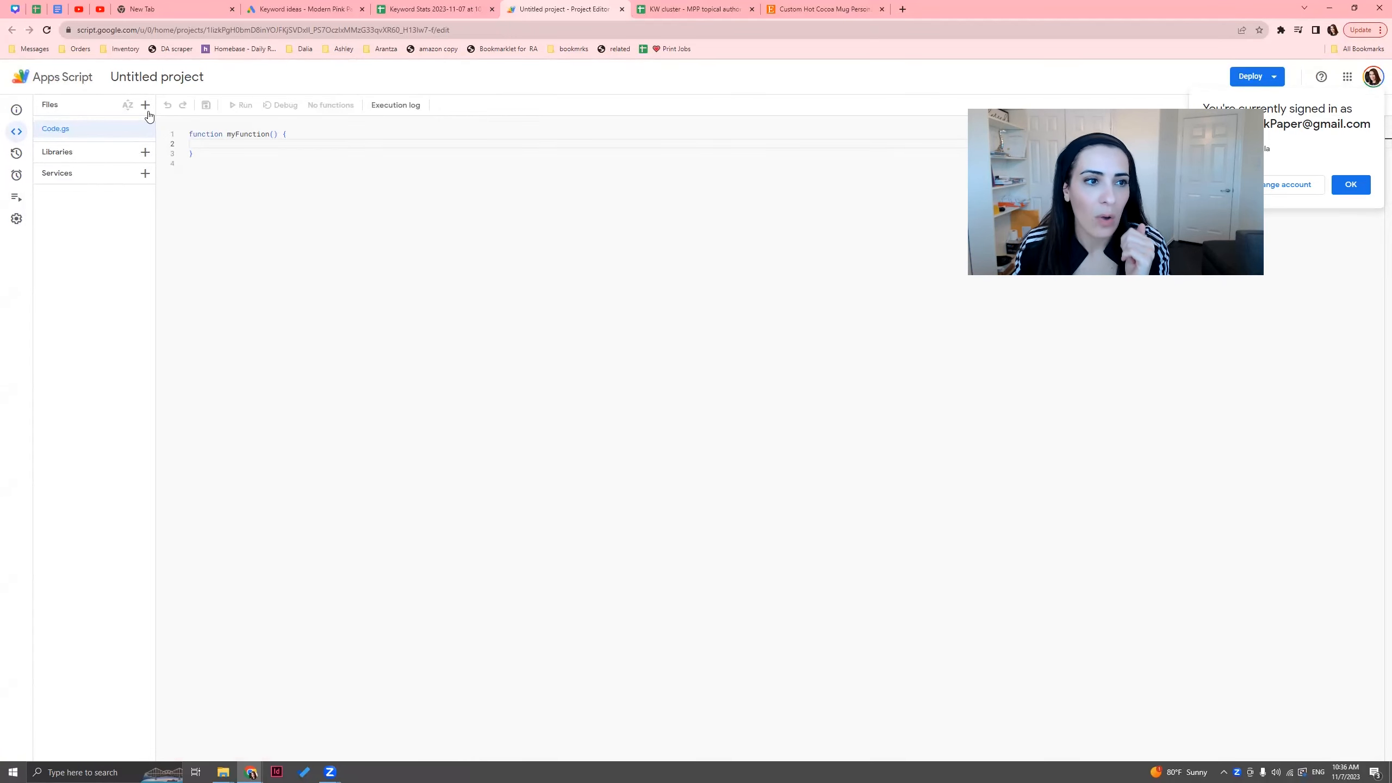
pyautogui.click(438, 8)
# - Capitalize the main words of the phrase in D2 so it reads "Retro Personalized Mugs for Christmas Gifts"
pyautogui.doubleClick(307, 177)
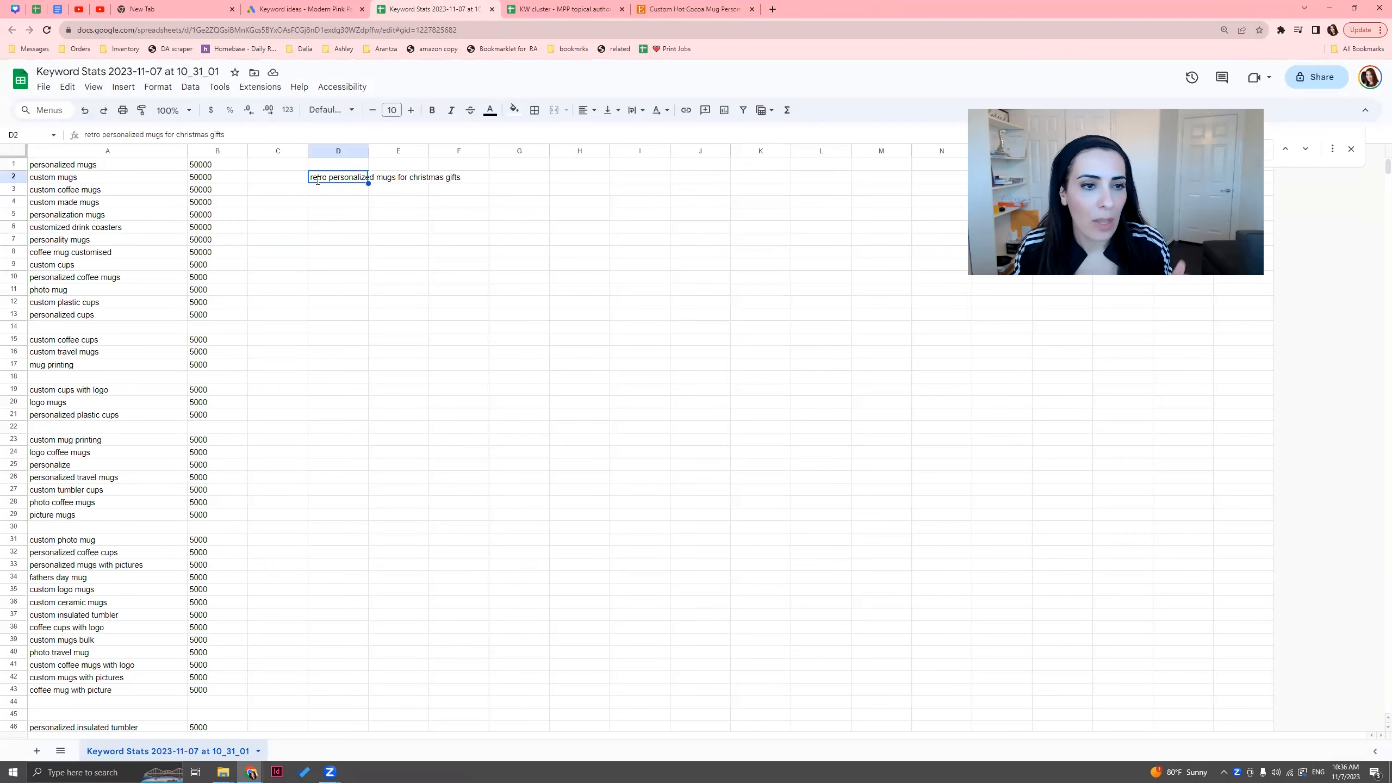
pyautogui.write('R')
pyautogui.moveTo(331, 177); pyautogui.dragTo(336, 178)
pyautogui.write('P')
pyautogui.moveTo(386, 177); pyautogui.dragTo(378, 178)
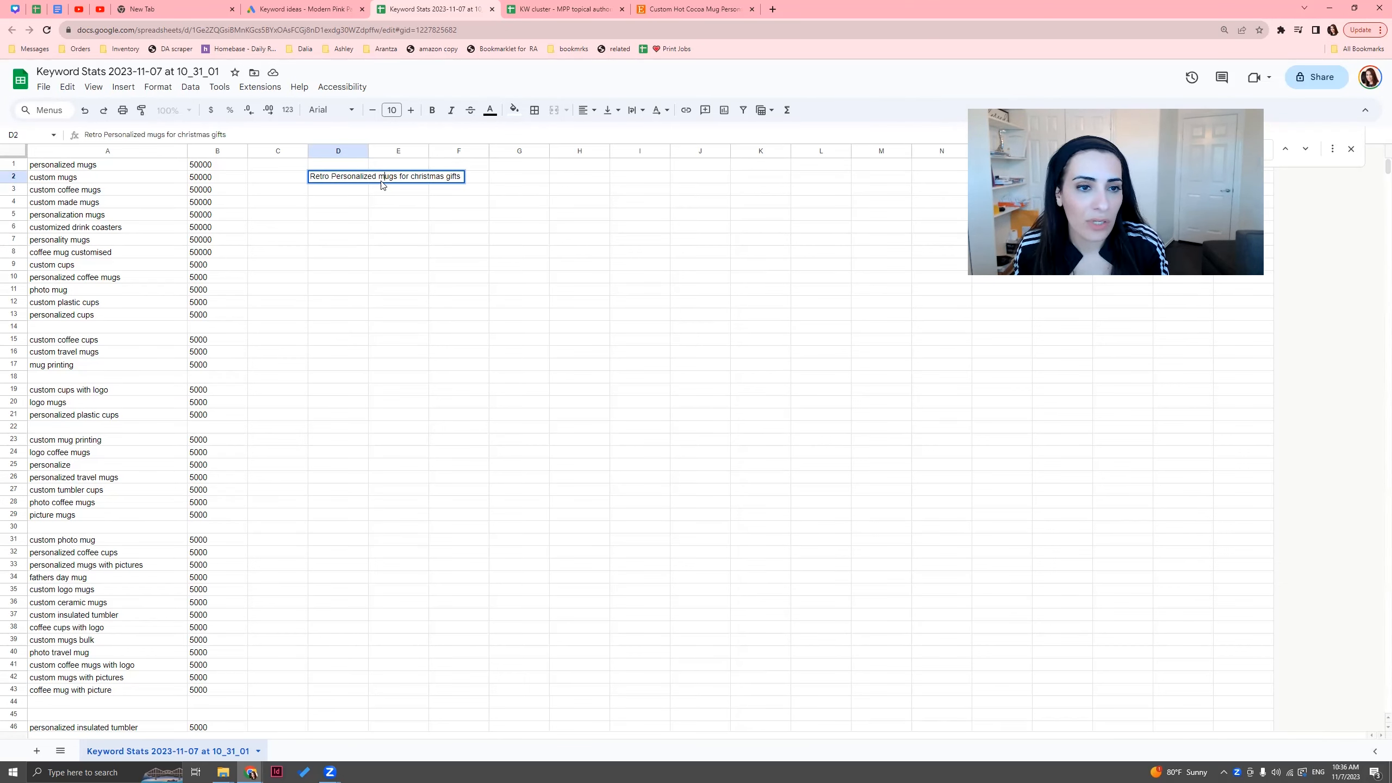
pyautogui.write('M')
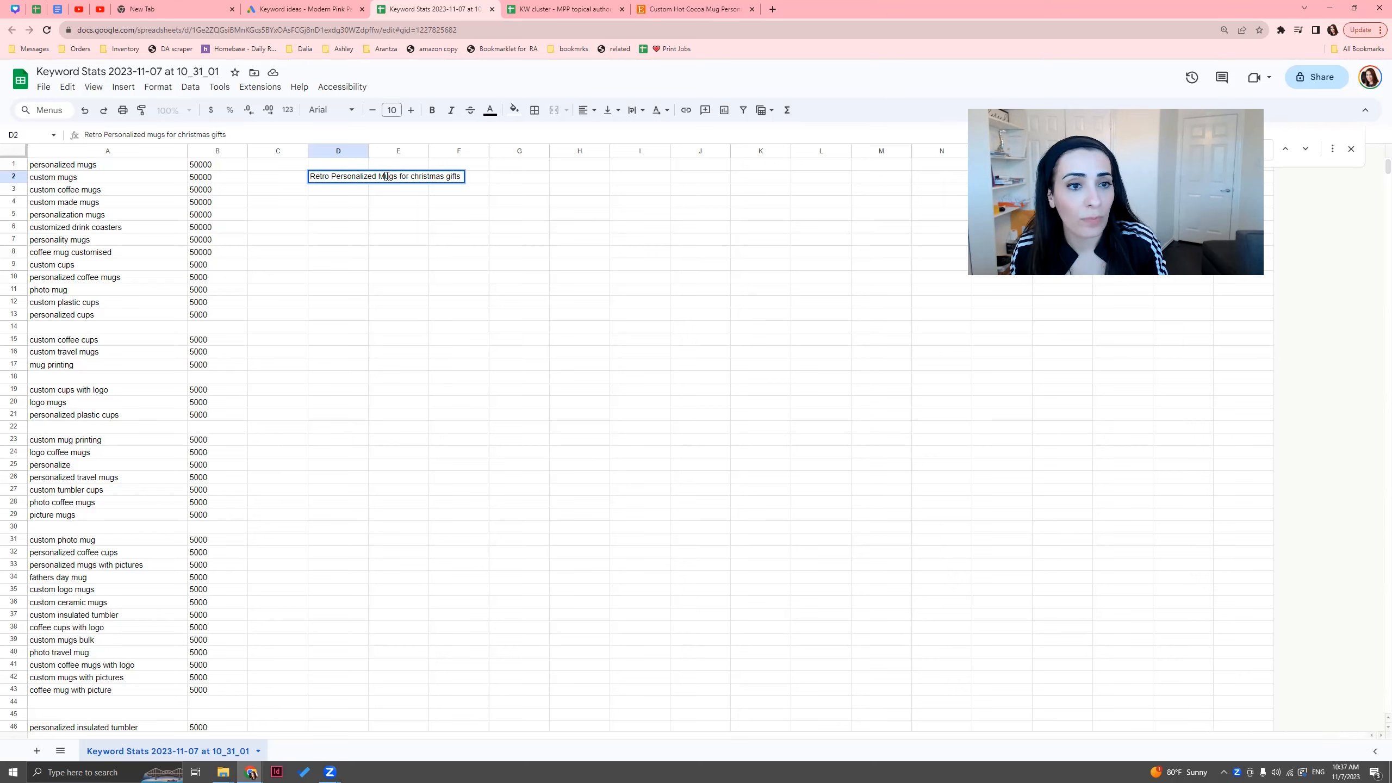
pyautogui.write('C')
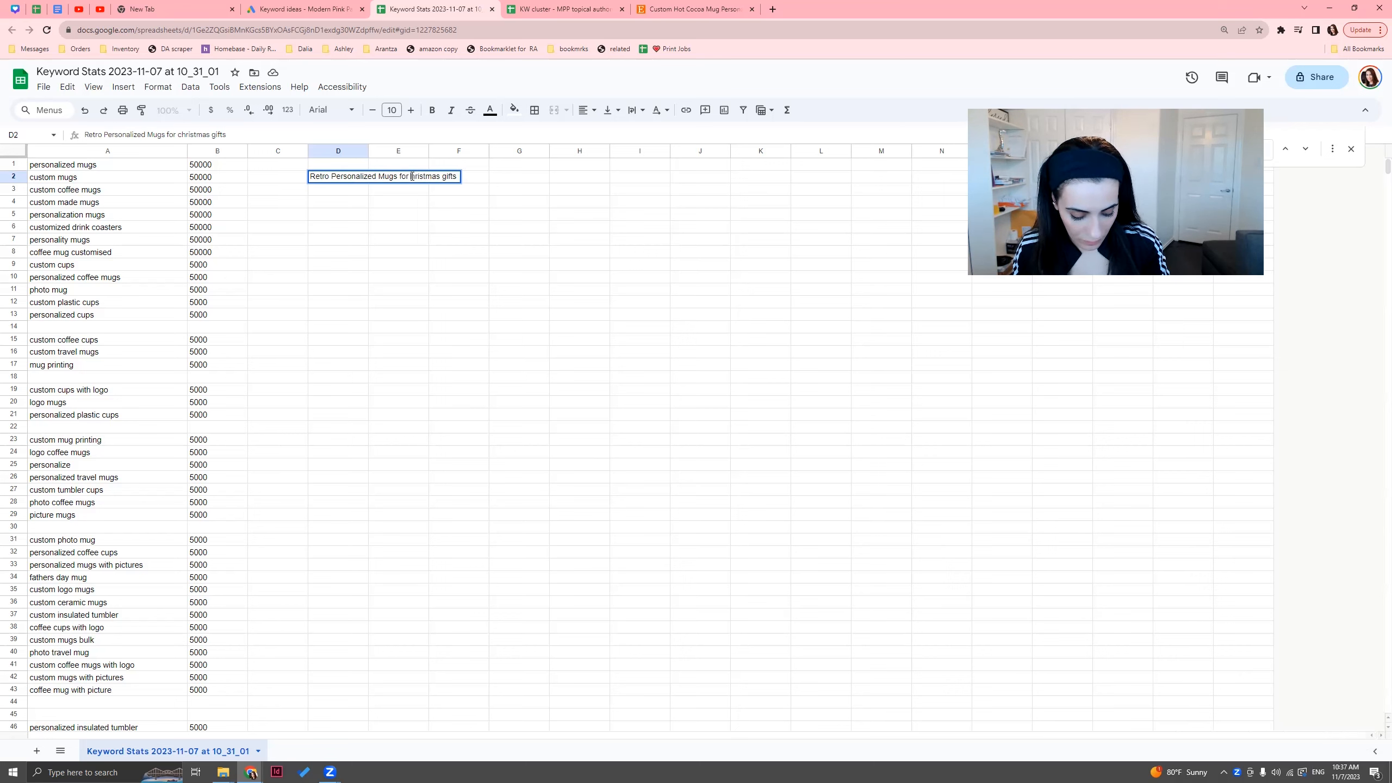
pyautogui.moveTo(446, 177); pyautogui.dragTo(450, 176)
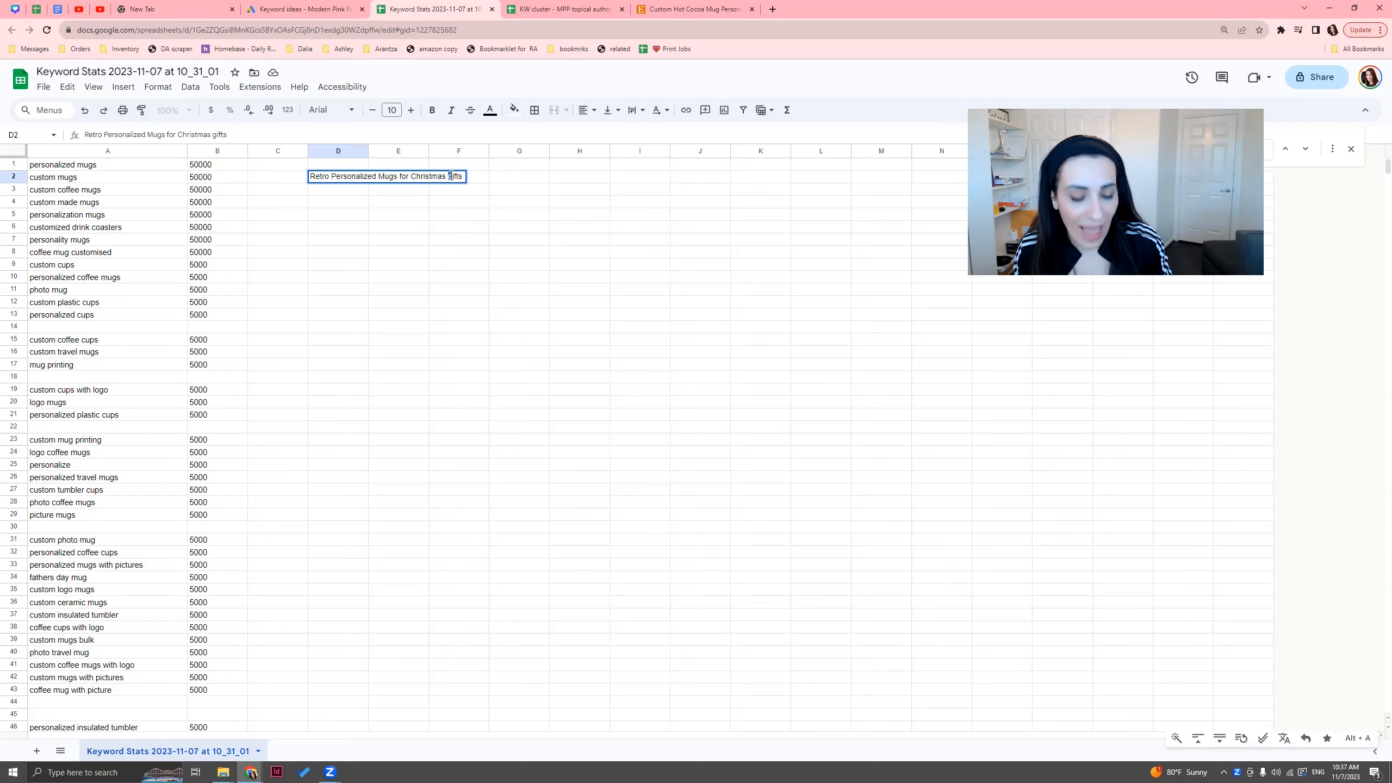
pyautogui.click(455, 204)
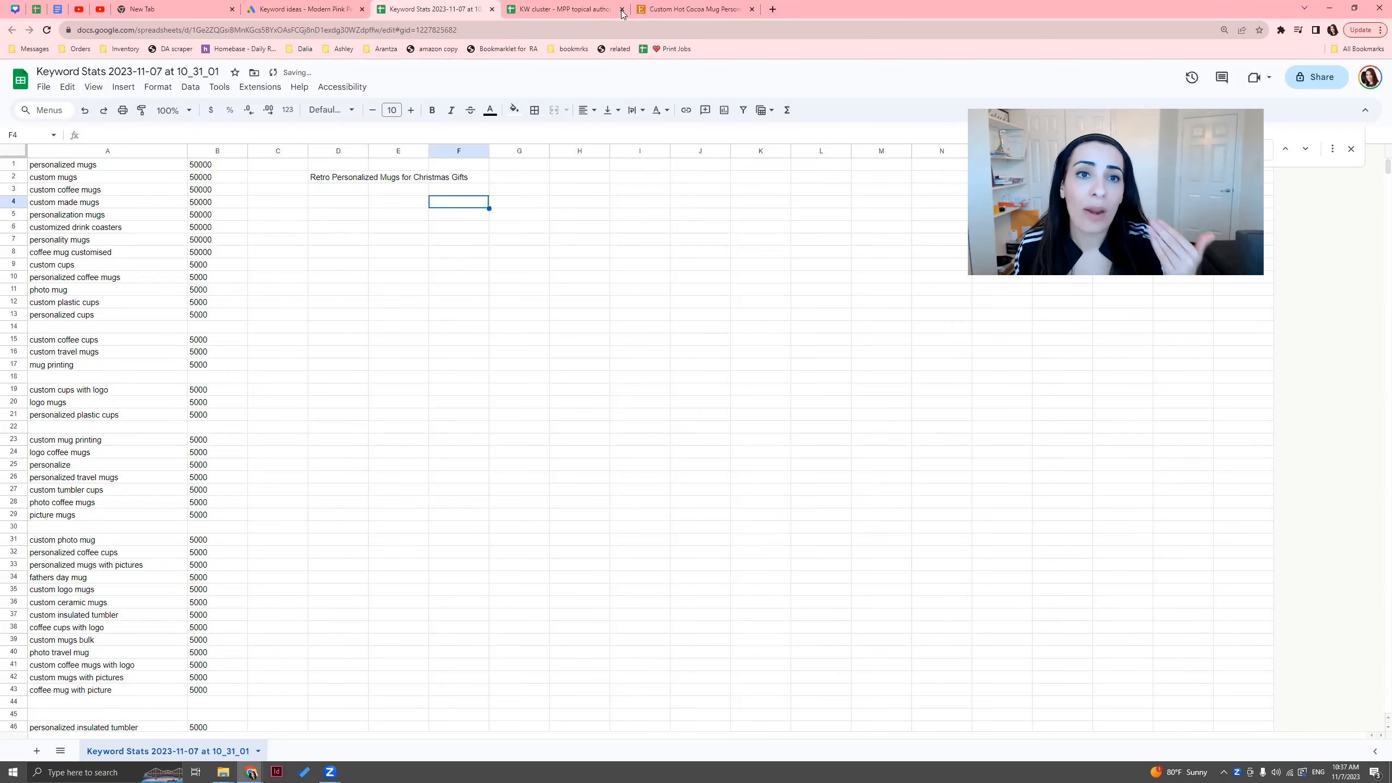
# - Open the bookmarked "SKU NUMBERS FOR MODERN PINK PAPER" spreadsheet in place of the KW cluster file and show its "CONI - CONFIRMATION" sheet
pyautogui.click(564, 9)
pyautogui.click(340, 53)
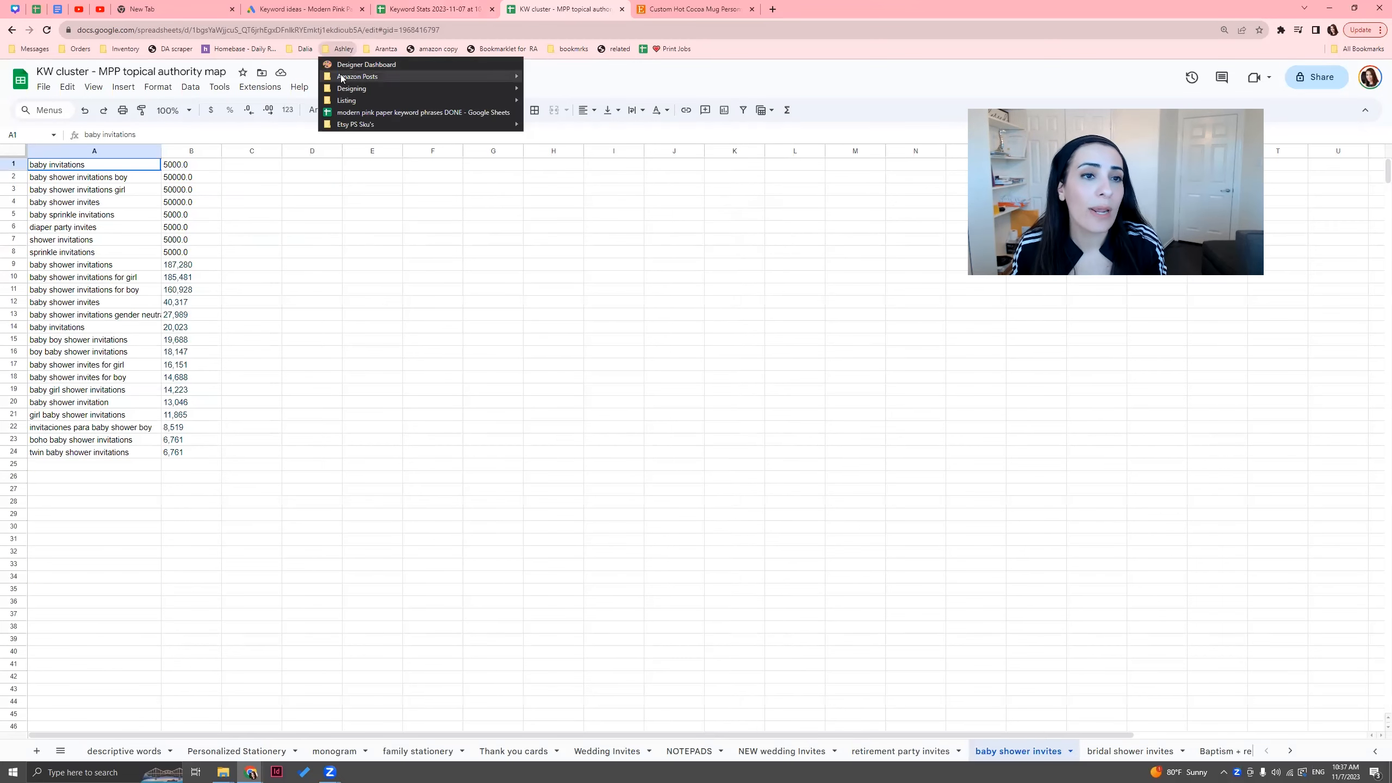
pyautogui.moveTo(342, 101)
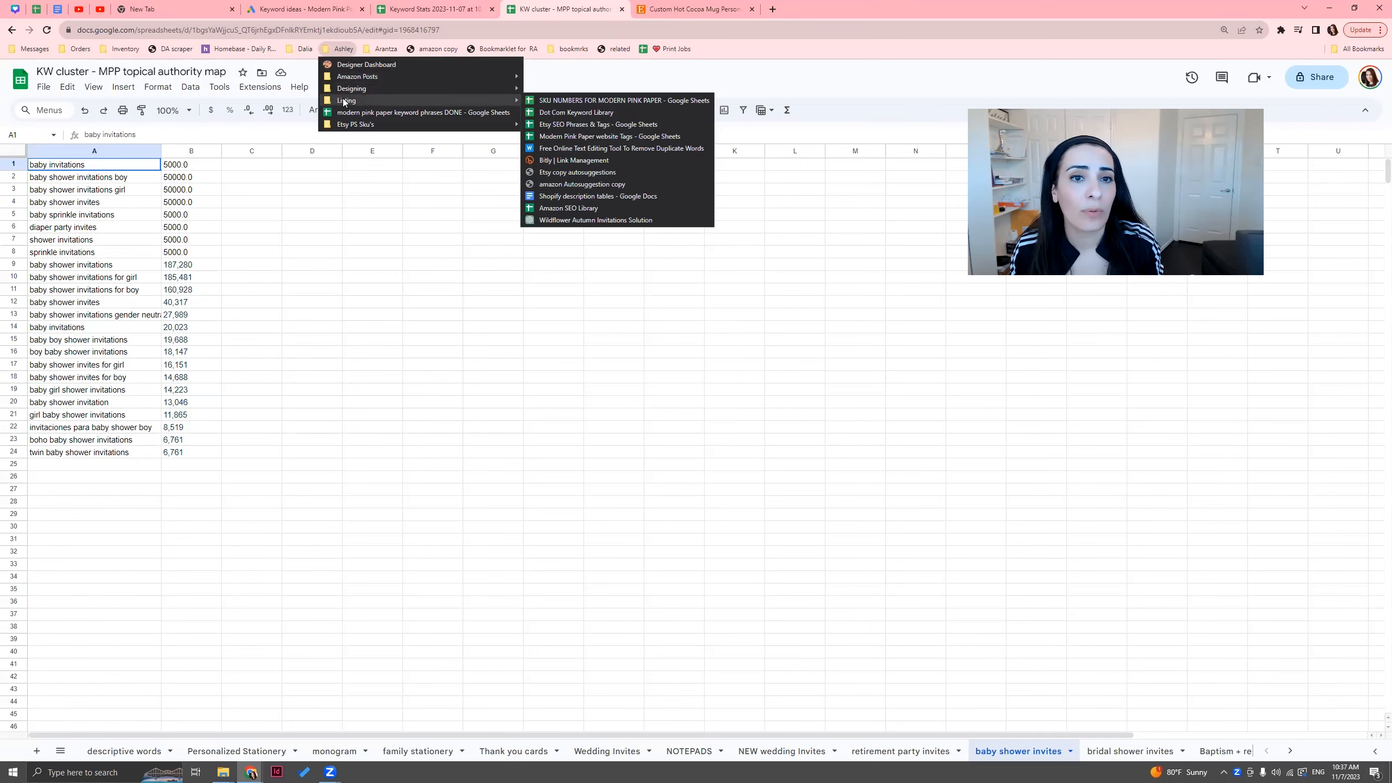
pyautogui.click(591, 101)
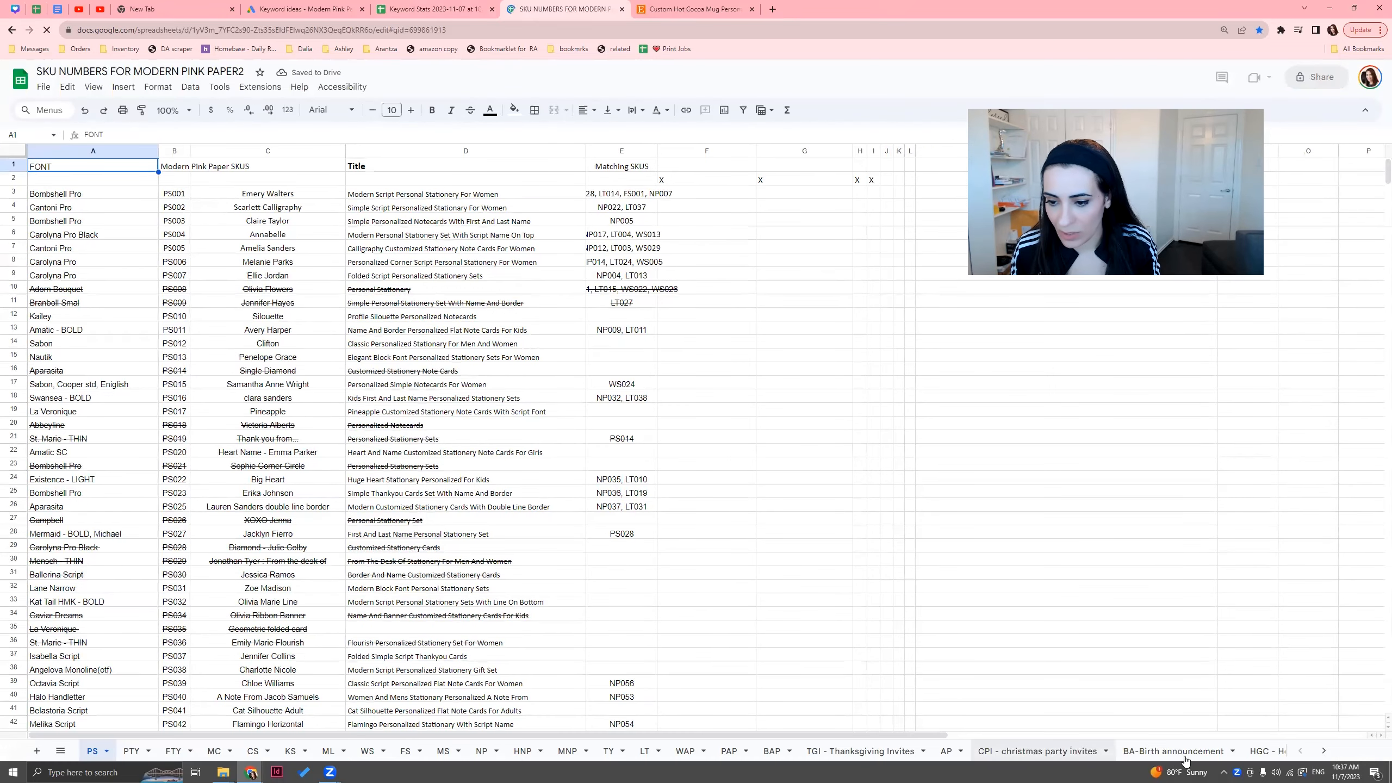
pyautogui.click(1324, 751)
pyautogui.click(1324, 751)
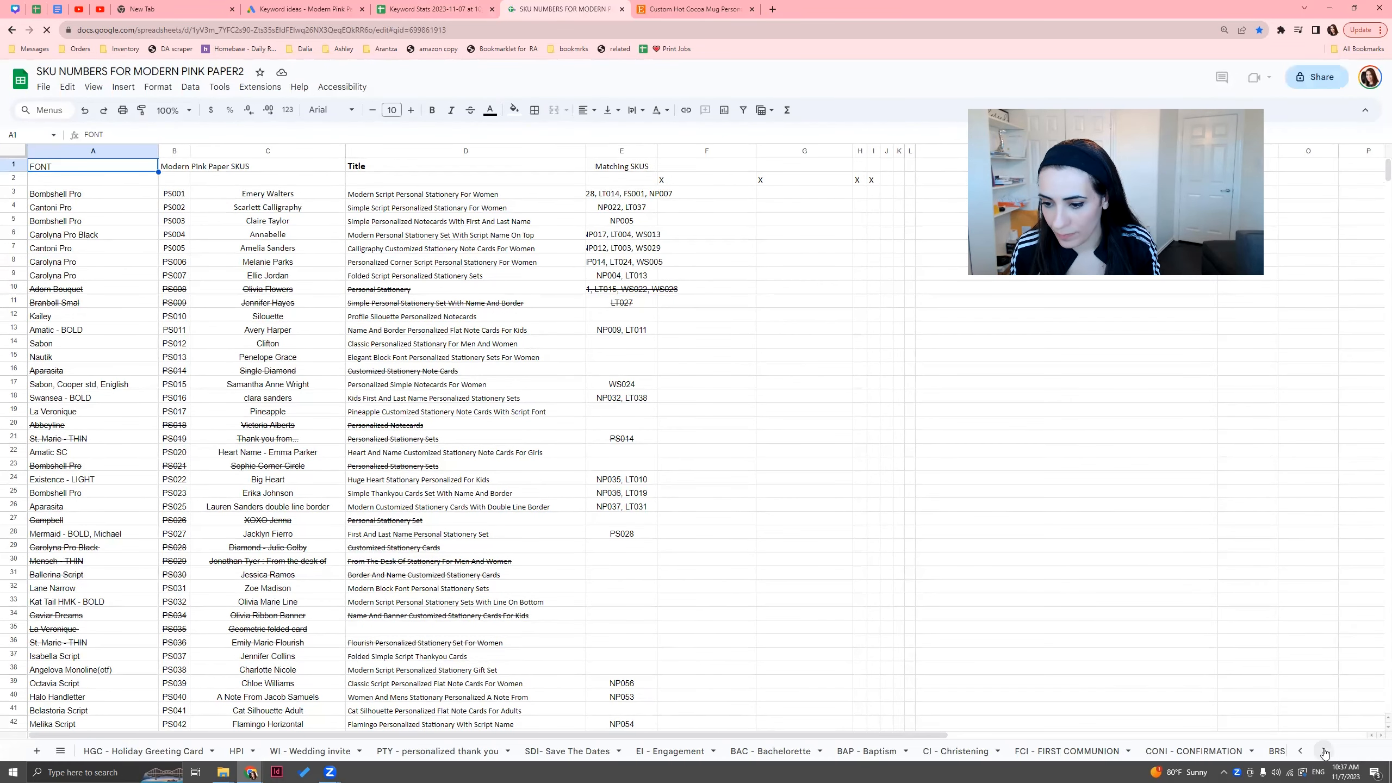
pyautogui.click(1181, 757)
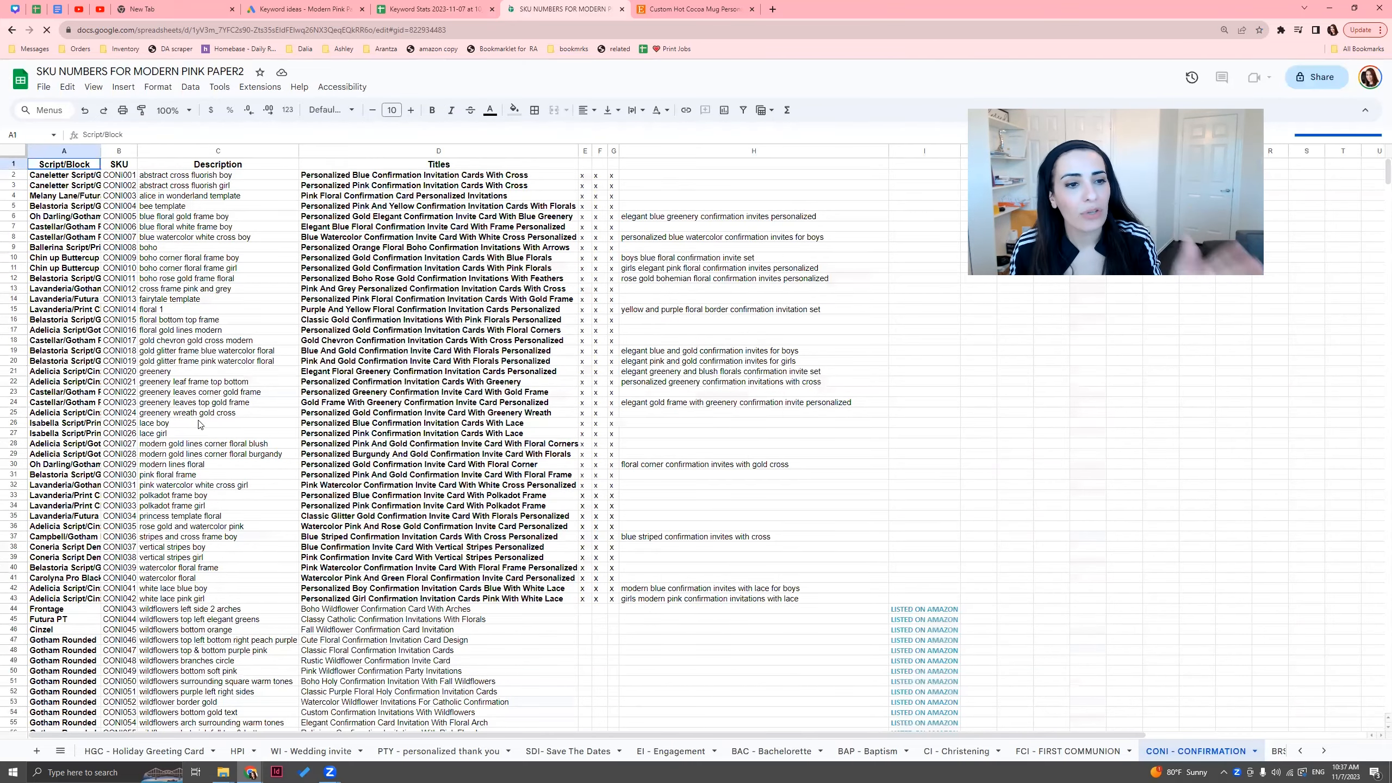
# - Review the wildflower confirmation designs in rows 44 to 60 with their SKUs and descriptions, and the title in D44
pyautogui.scroll(-5, 214, 538)
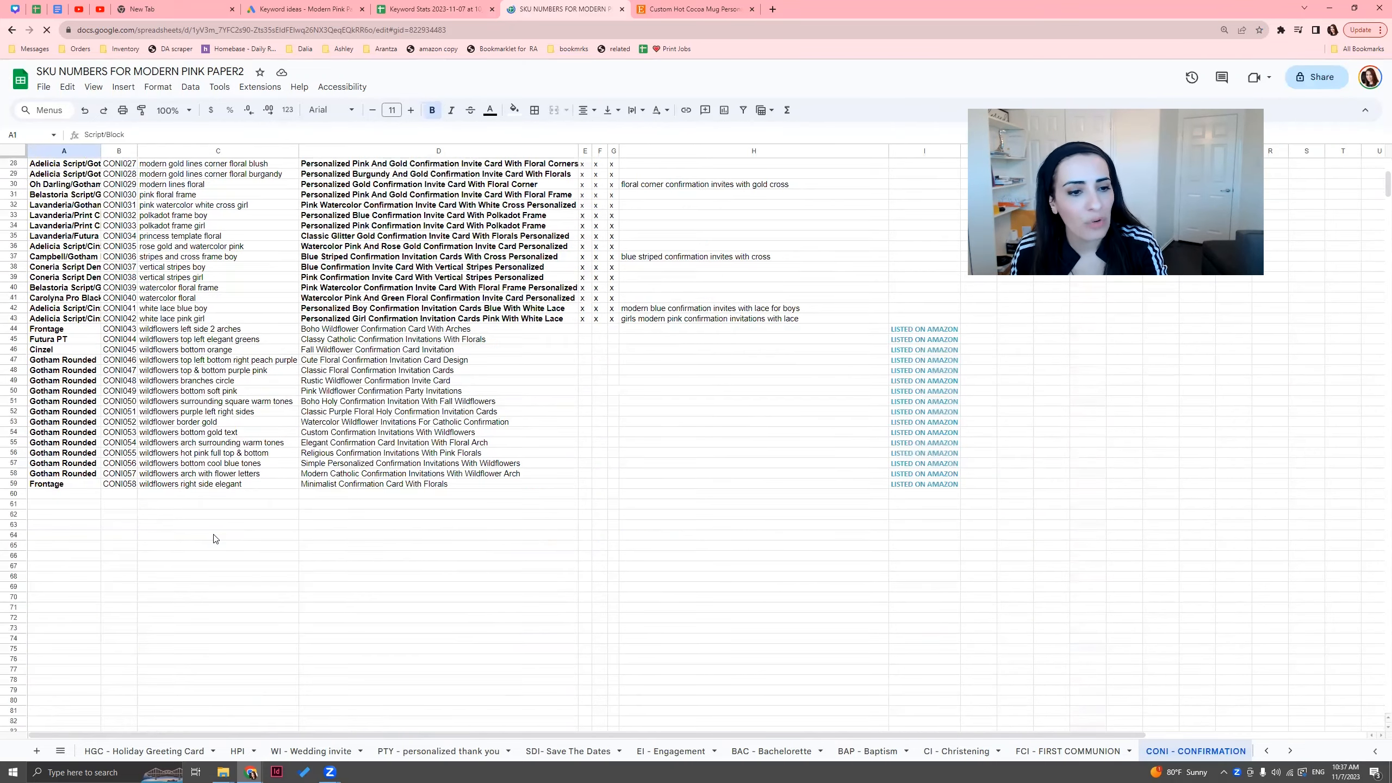
pyautogui.scroll(-3, 184, 227)
pyautogui.moveTo(60, 226); pyautogui.dragTo(470, 396)
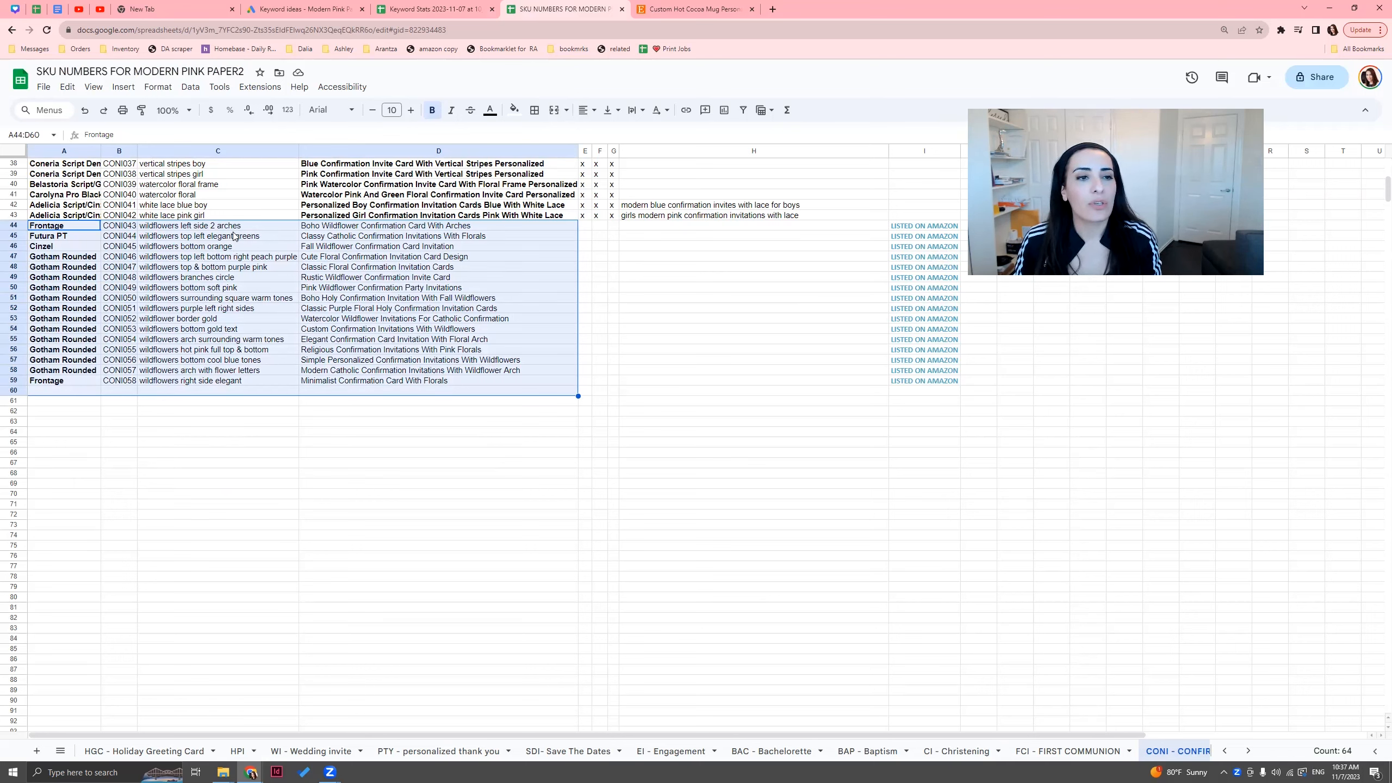
pyautogui.click(311, 225)
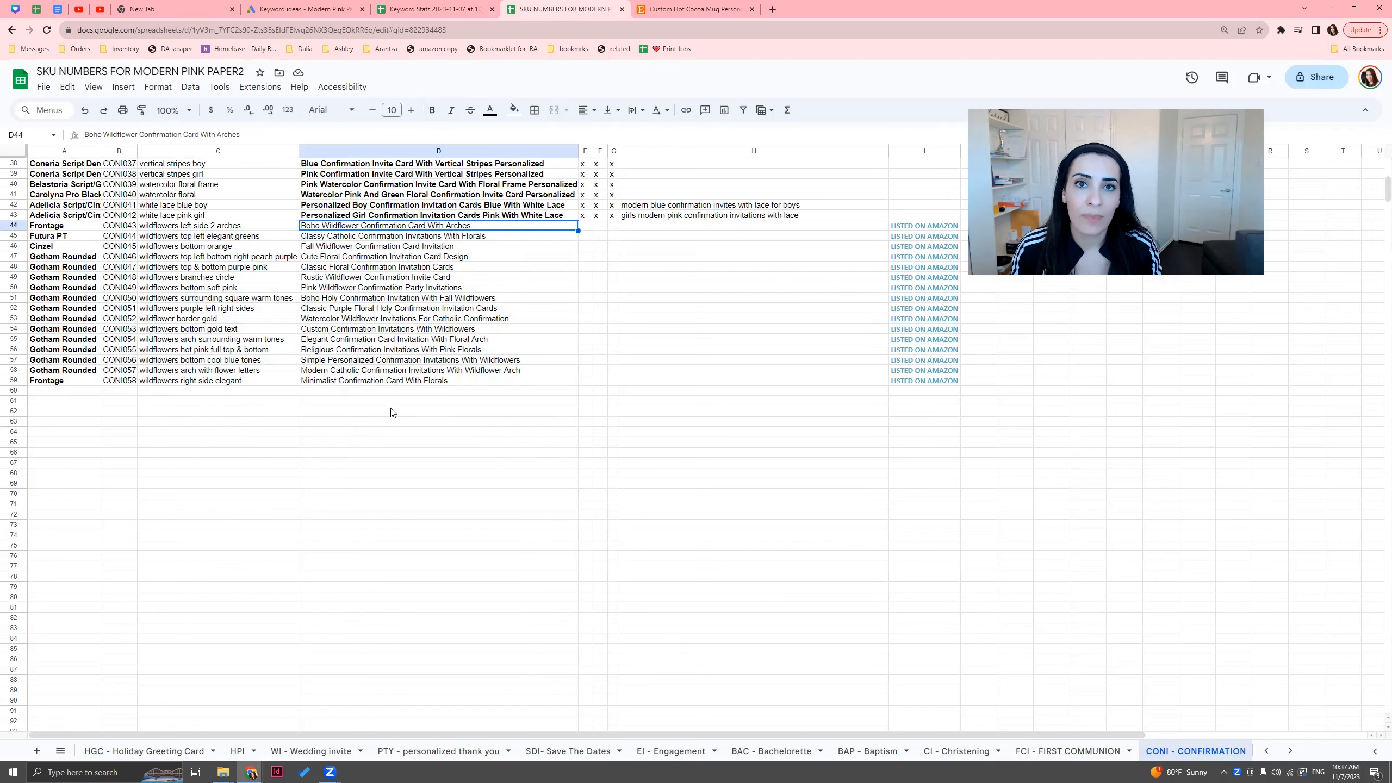
# - Compare the mug keywords in A2 to A35 with the confirmation sheet's title in D48 and row 47's description, title and SKU
pyautogui.click(422, 8)
pyautogui.moveTo(90, 178); pyautogui.dragTo(86, 589)
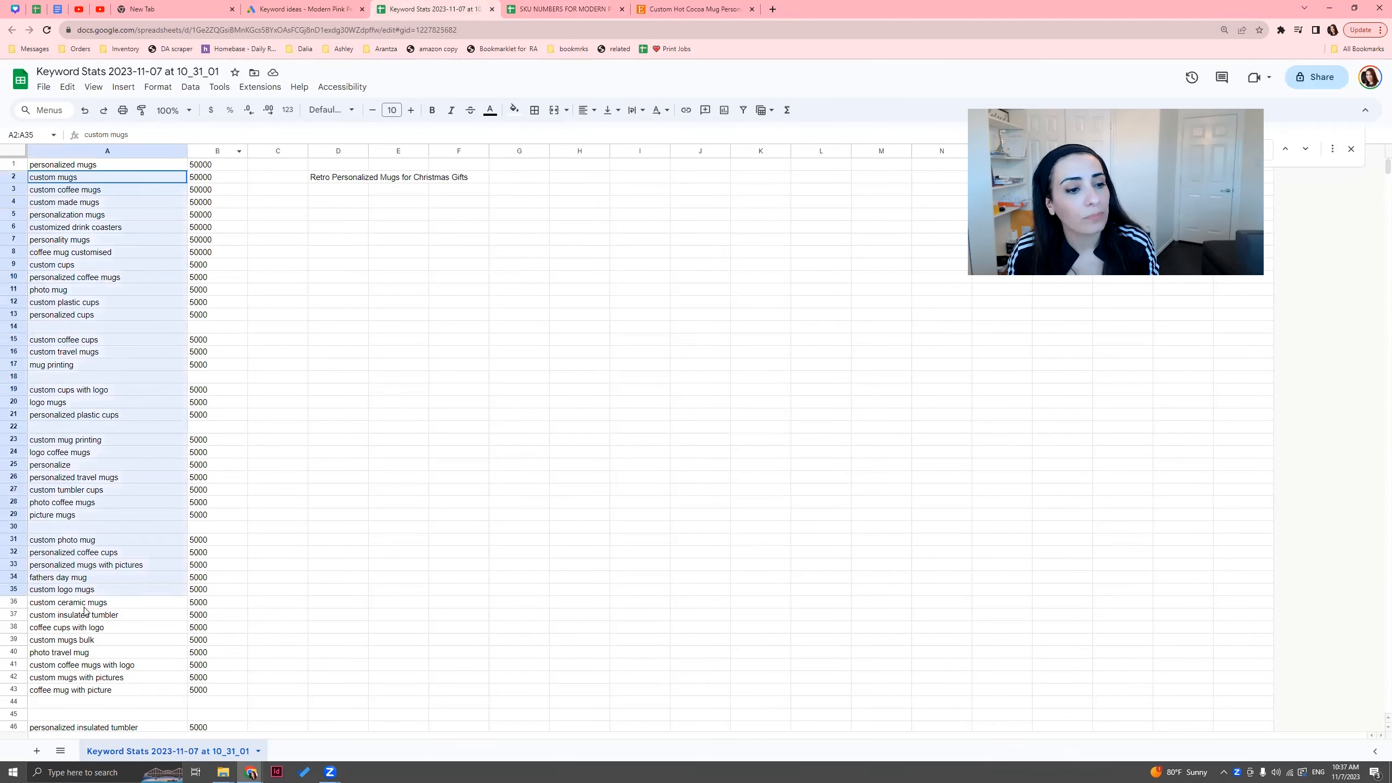
pyautogui.click(559, 8)
pyautogui.click(370, 267)
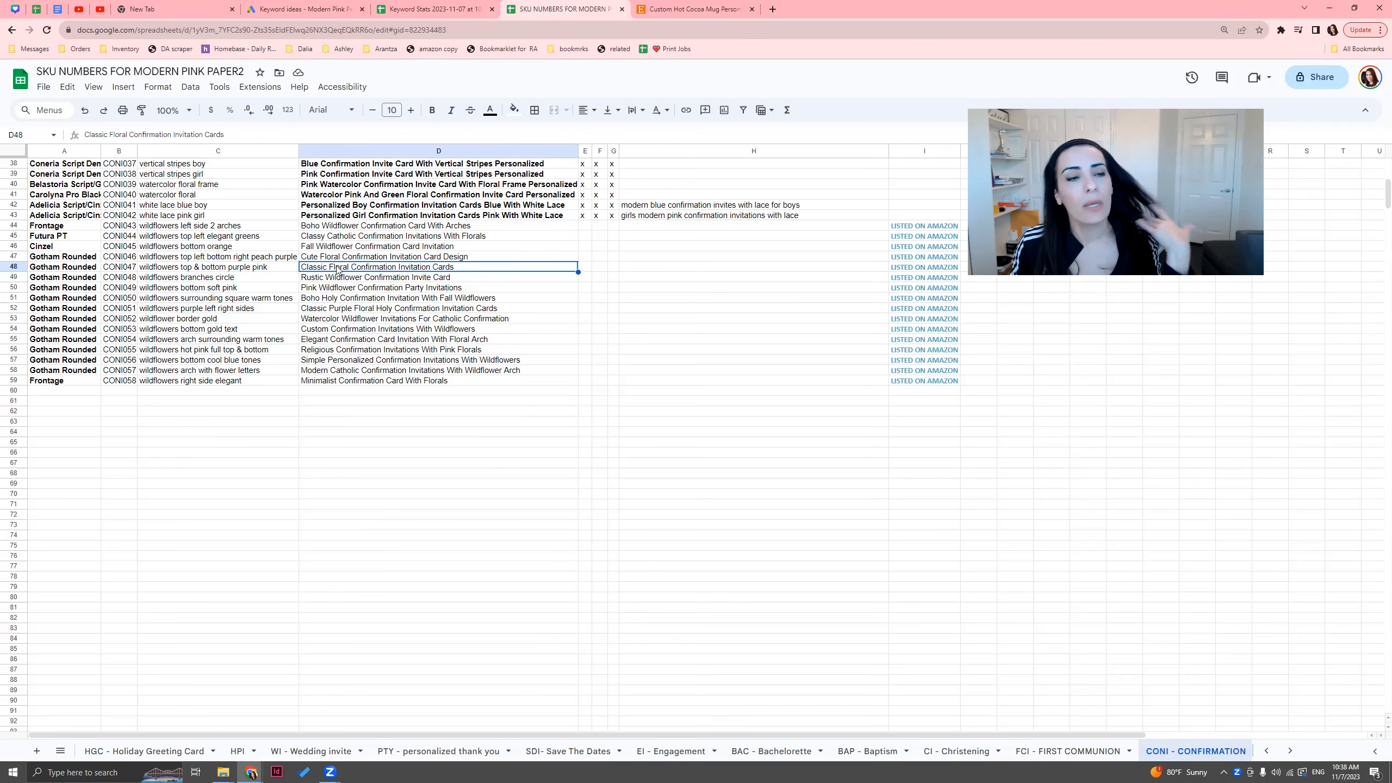
pyautogui.click(234, 259)
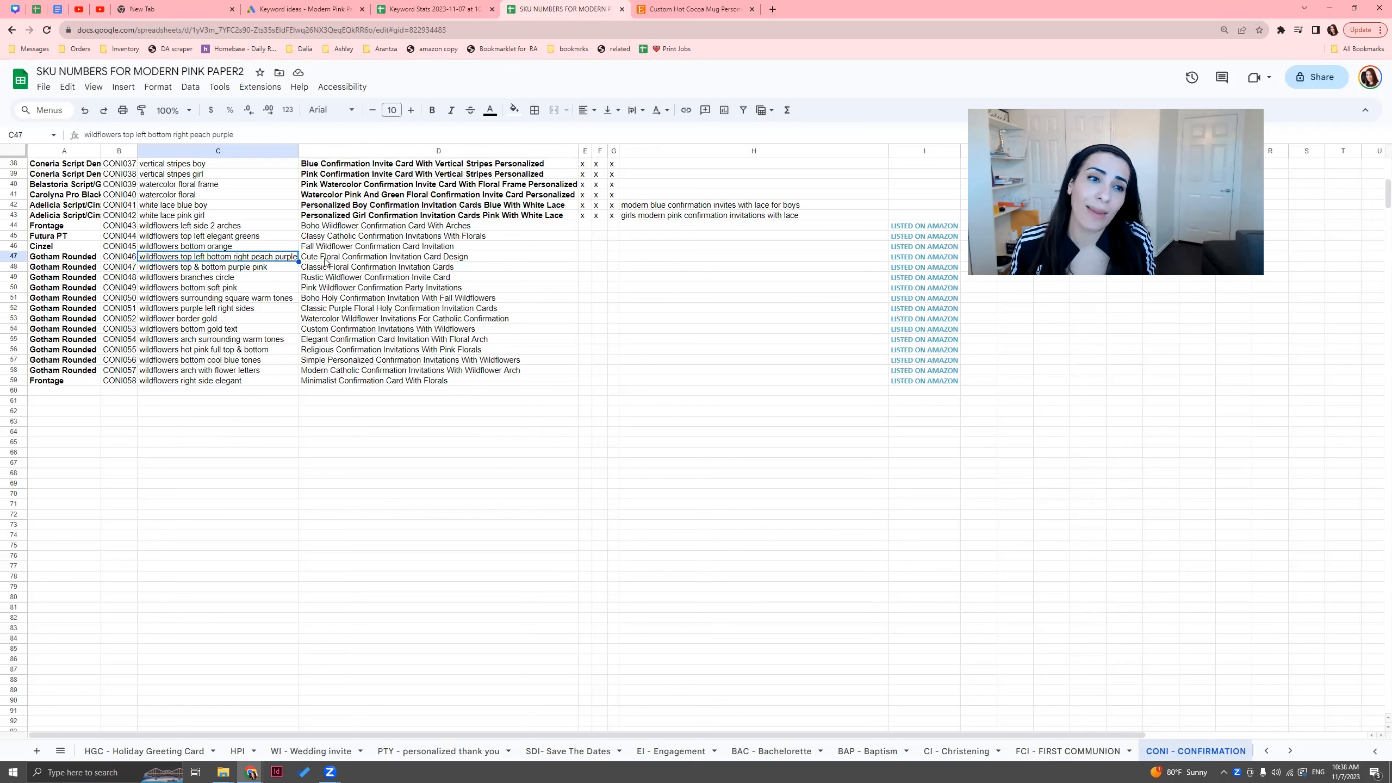
pyautogui.click(316, 261)
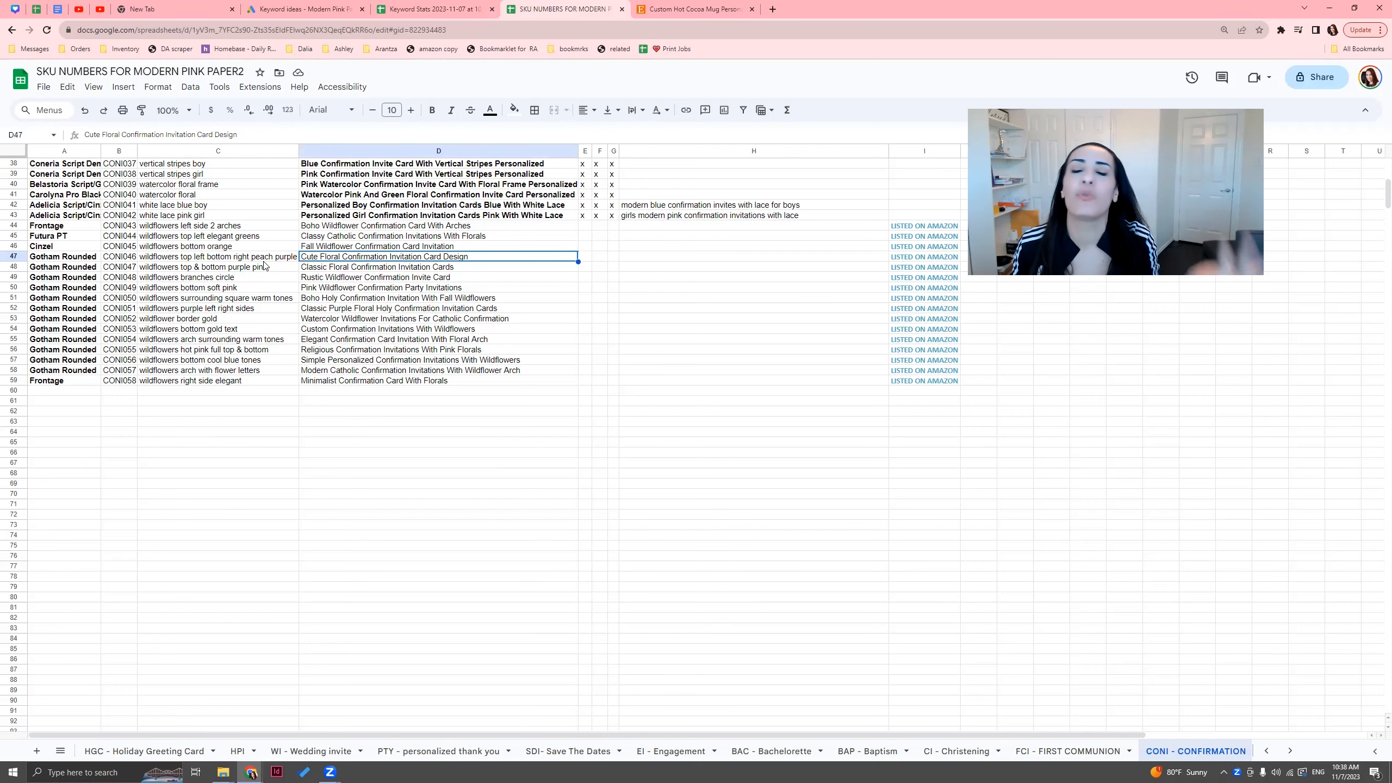
pyautogui.click(116, 259)
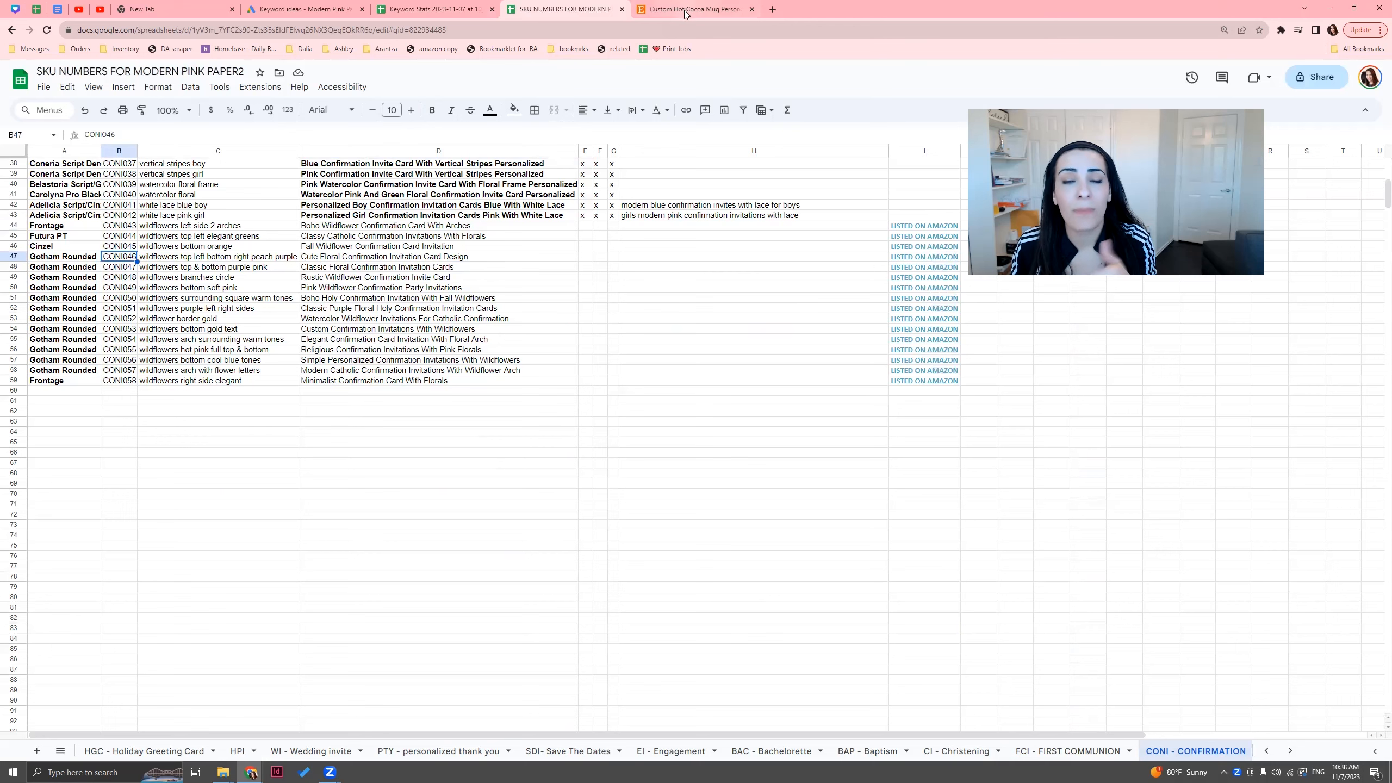
# - Select the title in D44, then return from the SKU spreadsheet to the KW cluster file's "baby shower invites" sheet
pyautogui.moveTo(678, 16)
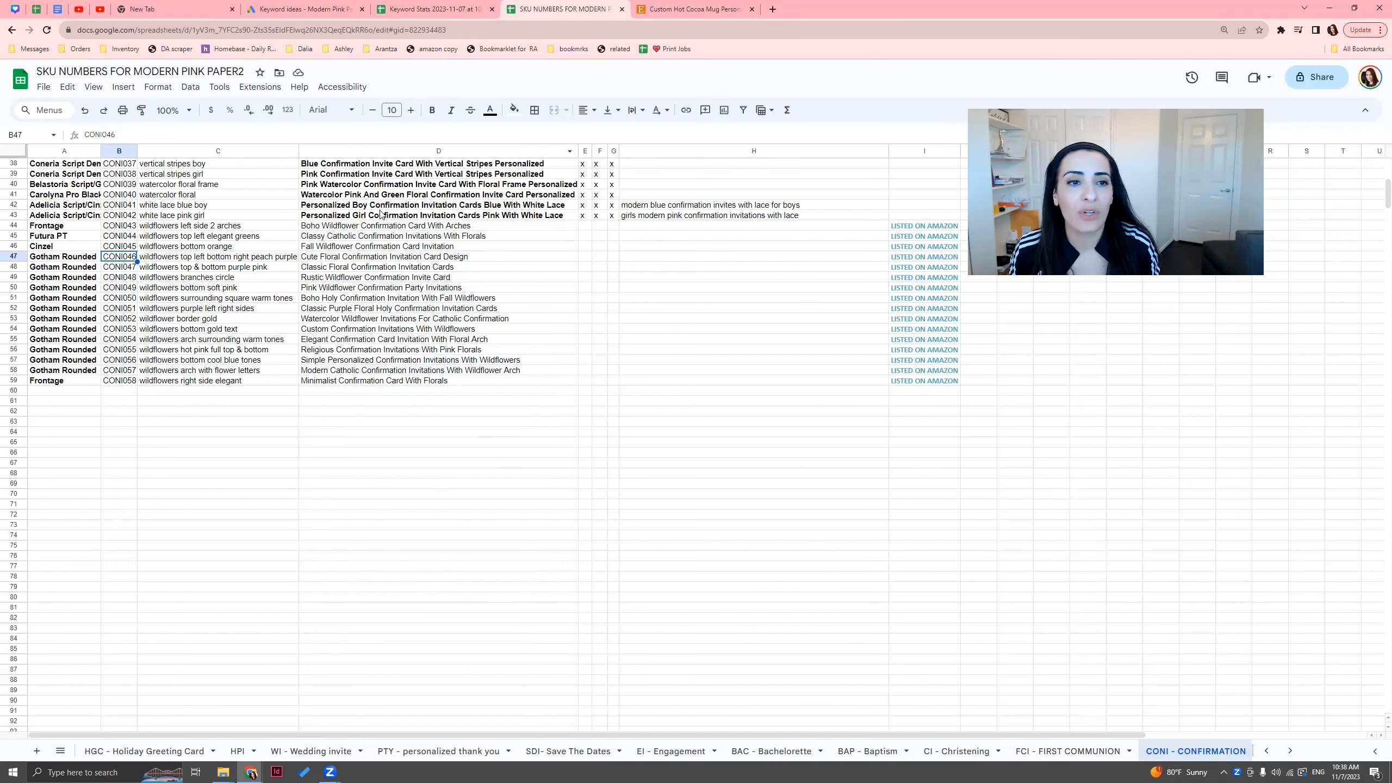
pyautogui.click(340, 226)
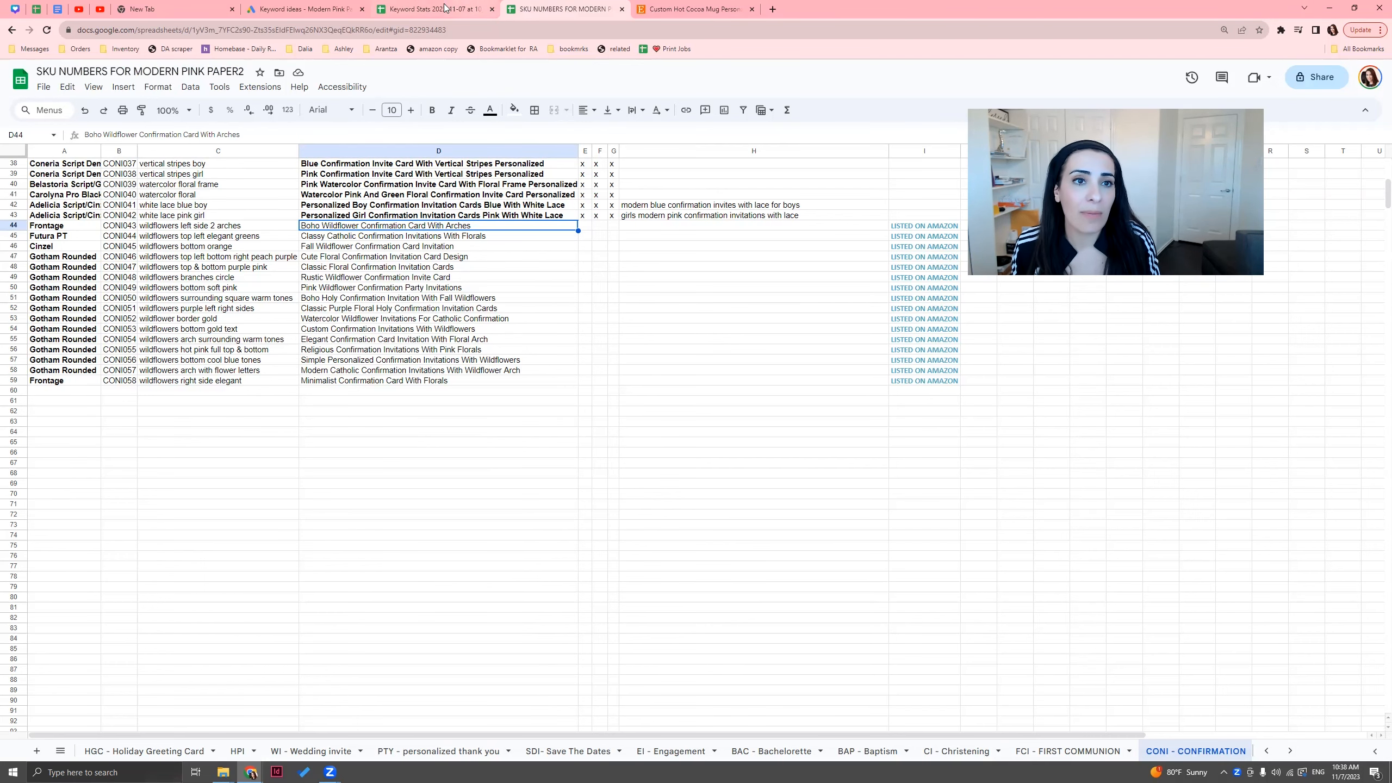
pyautogui.click(11, 29)
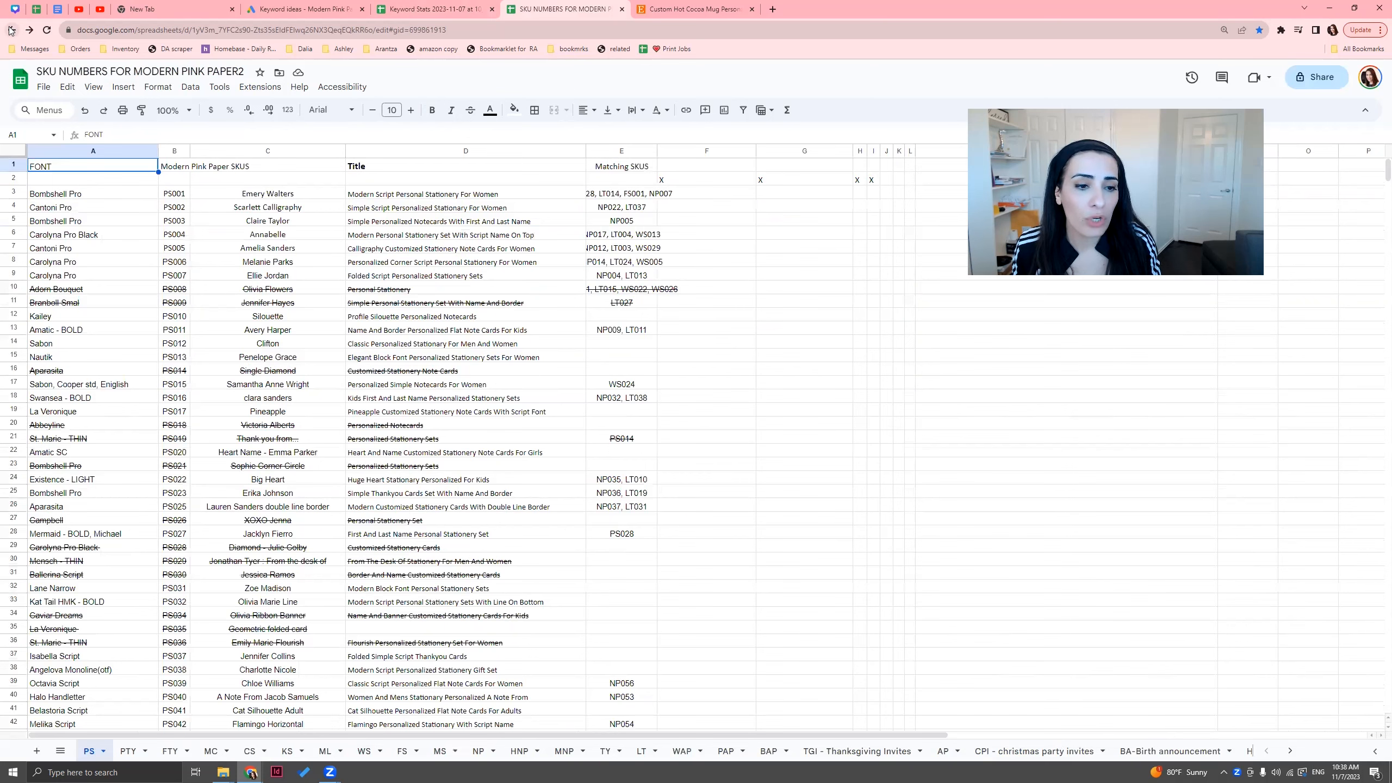
pyautogui.click(11, 30)
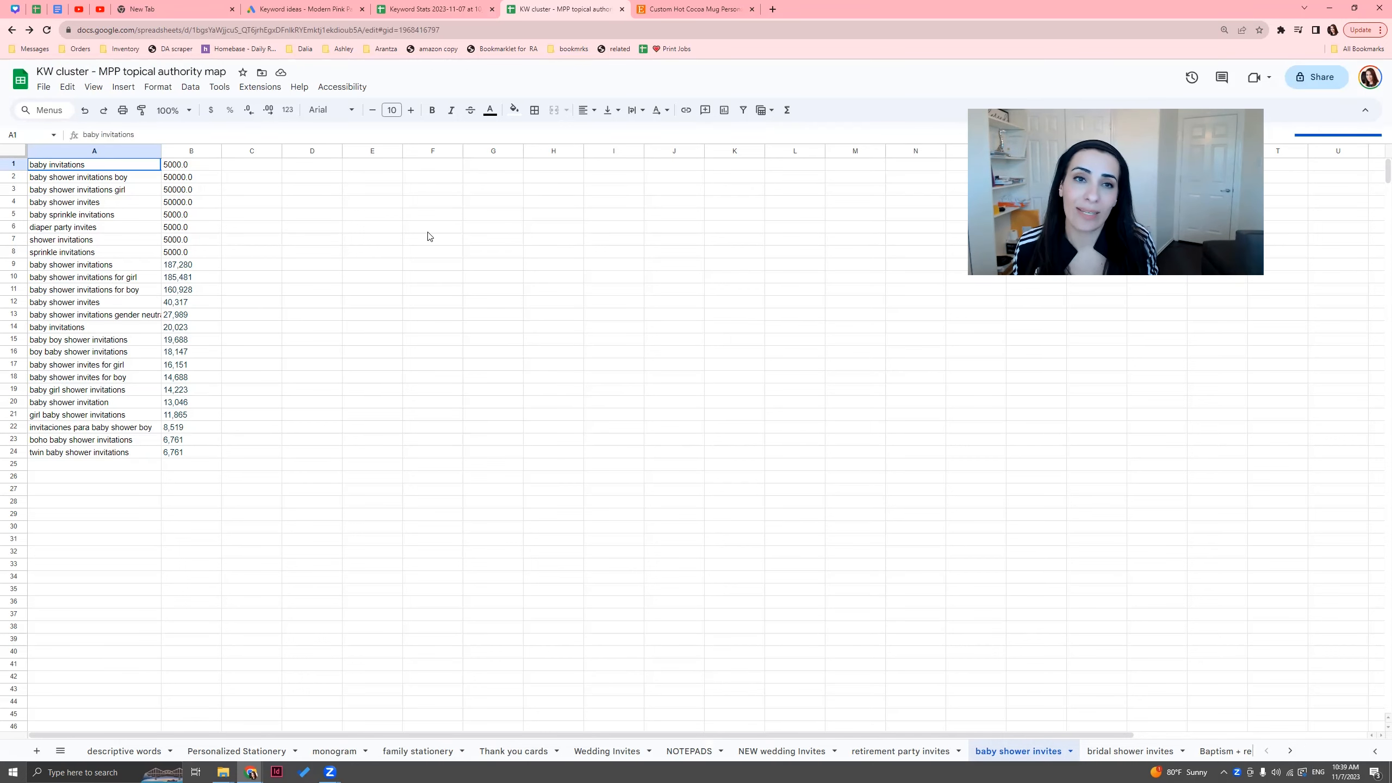
# - Switch to Google Ads Keyword Planner and get keyword ideas for "baby shower invitations" in place of the mug keywords
pyautogui.click(345, 7)
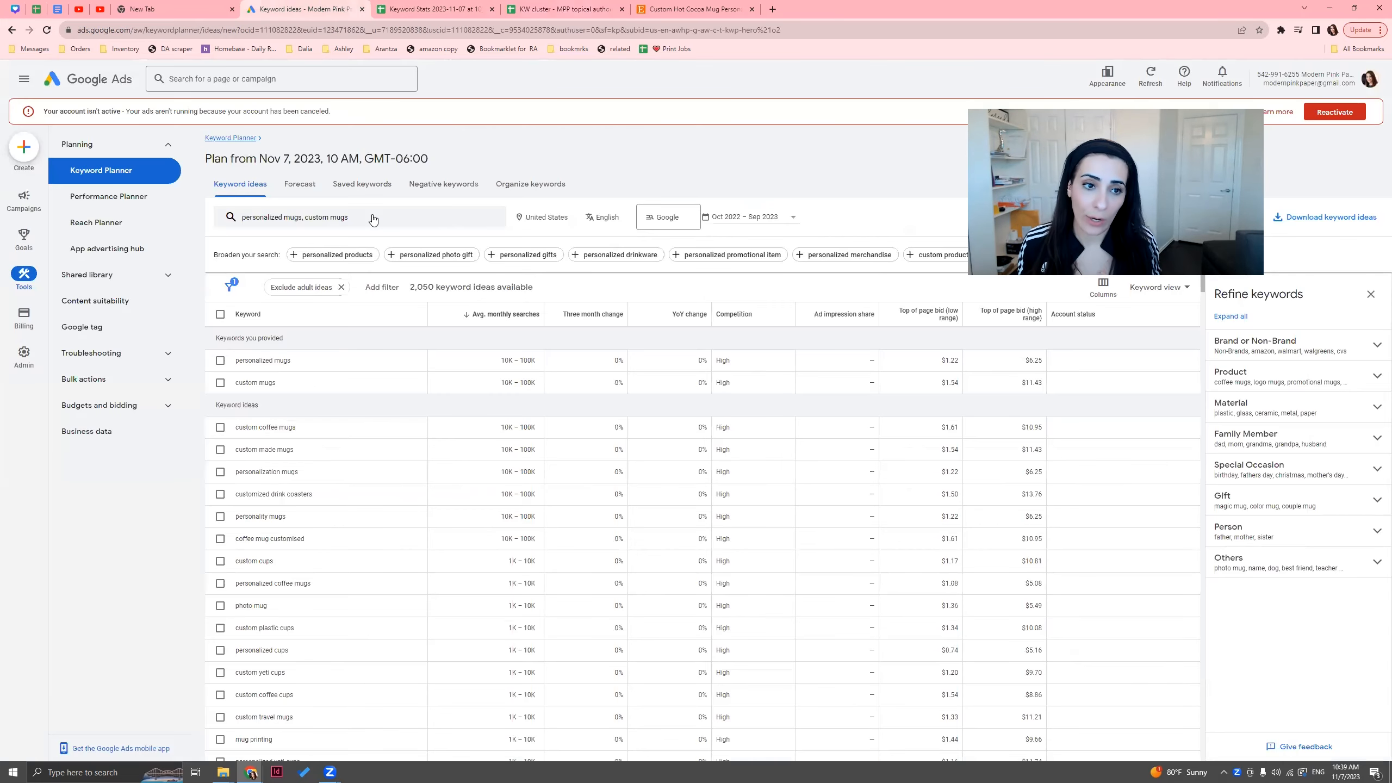
pyautogui.click(404, 270)
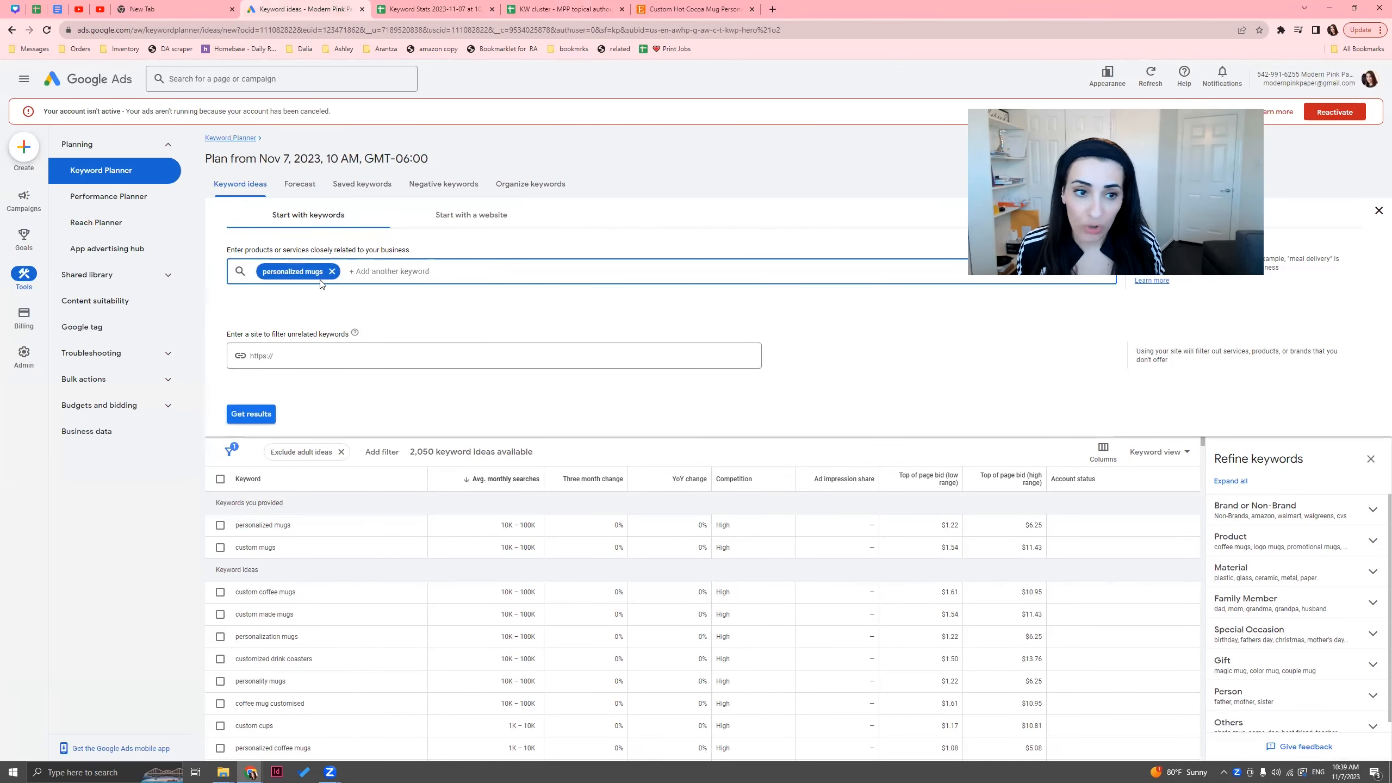
pyautogui.click(332, 271)
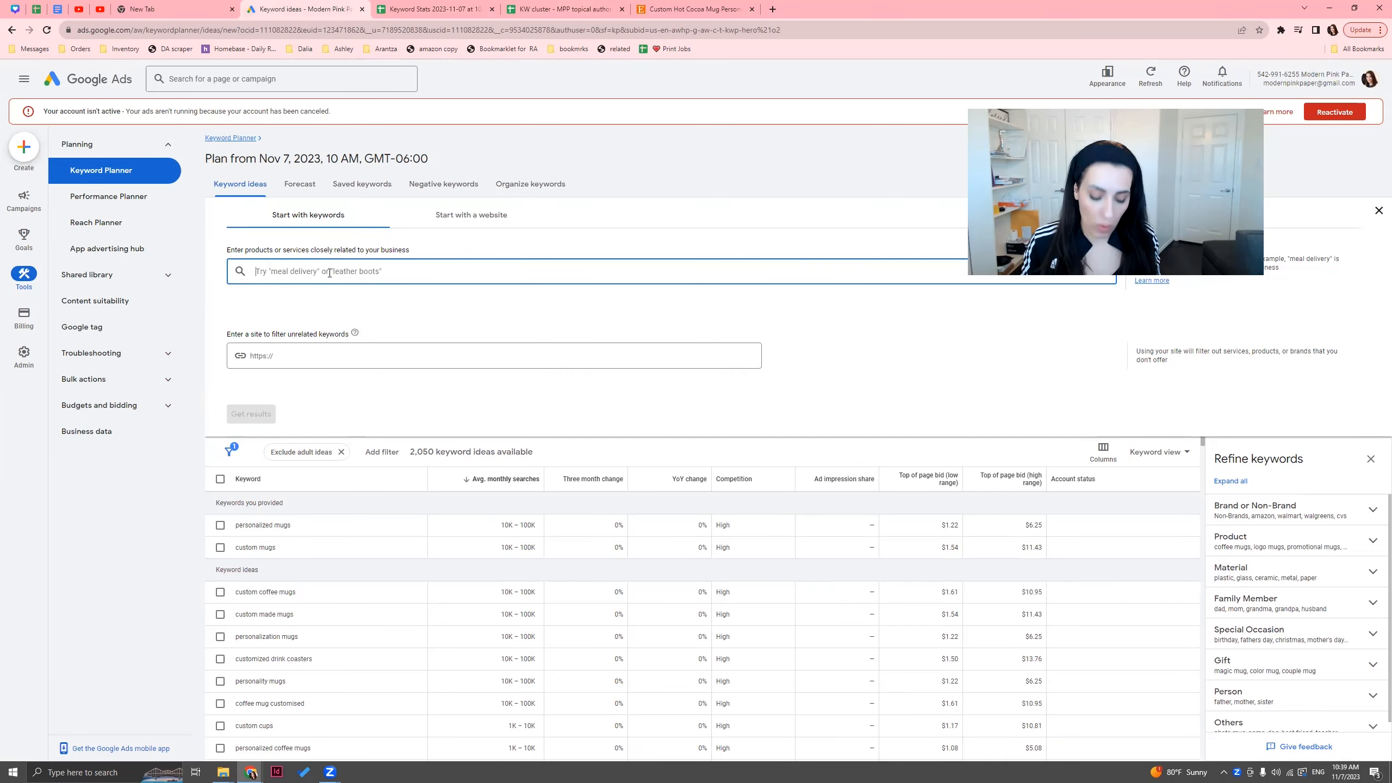
pyautogui.write('baby sh')
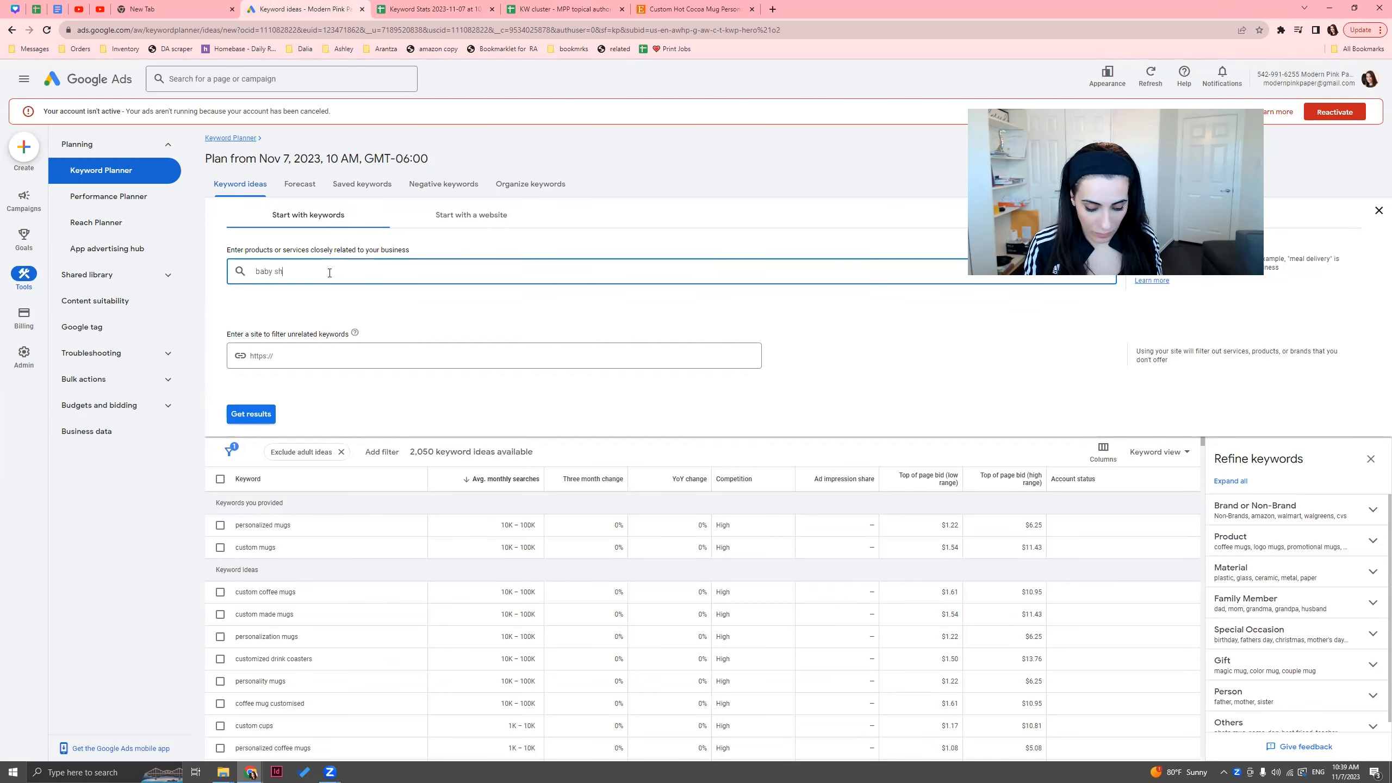
pyautogui.write('ower invitations')
pyautogui.press('Return')
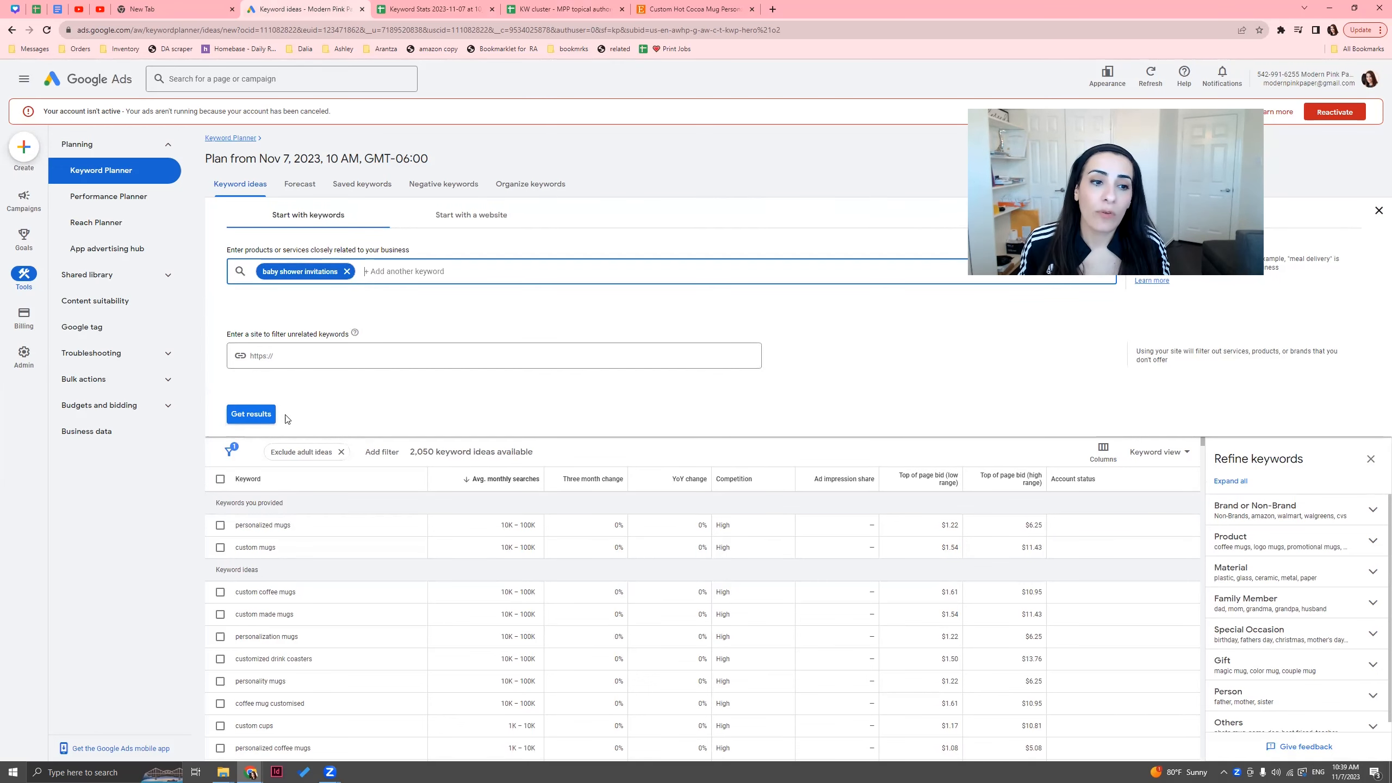
pyautogui.click(252, 416)
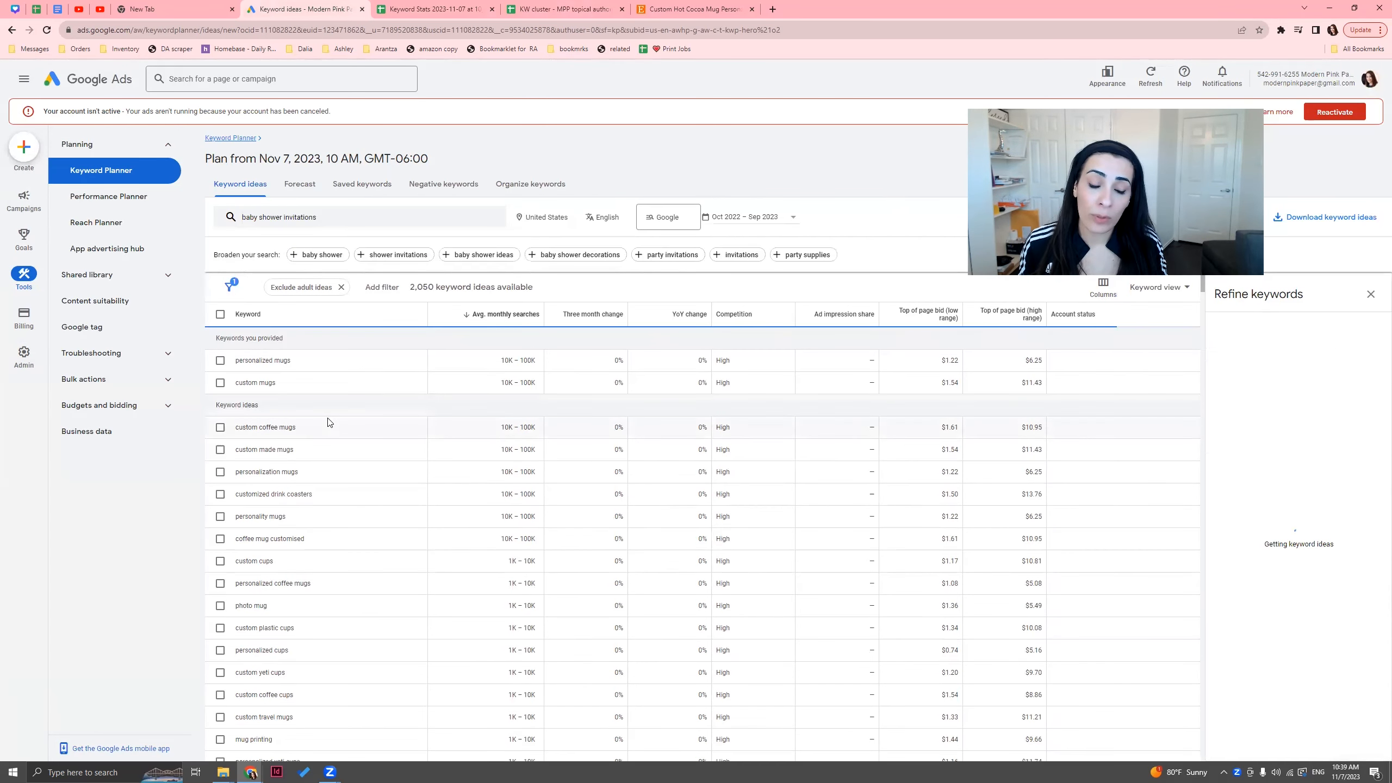
# - Review the keyword ideas for baby shower invitations alongside the "baby shower invites" sheet of the KW cluster file
pyautogui.scroll(-10, 328, 428)
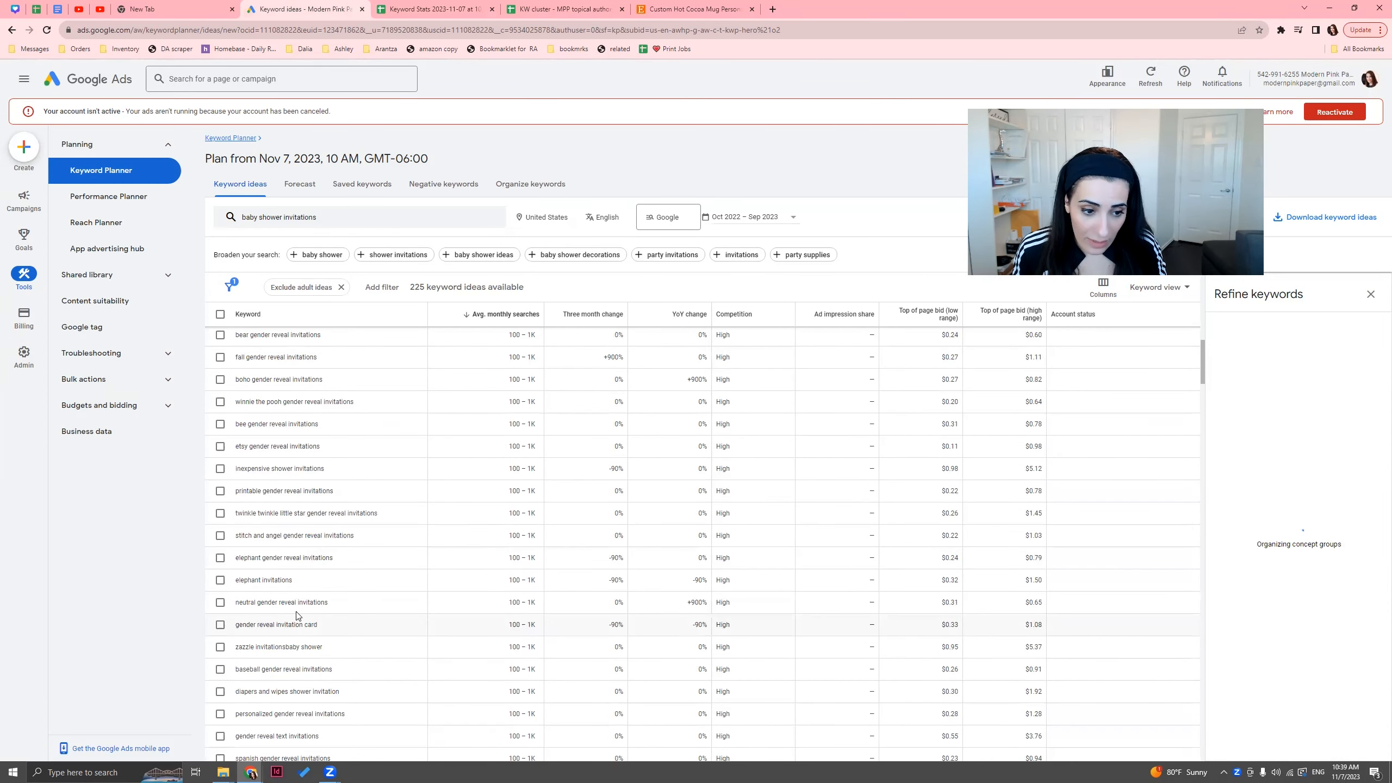
pyautogui.click(580, 8)
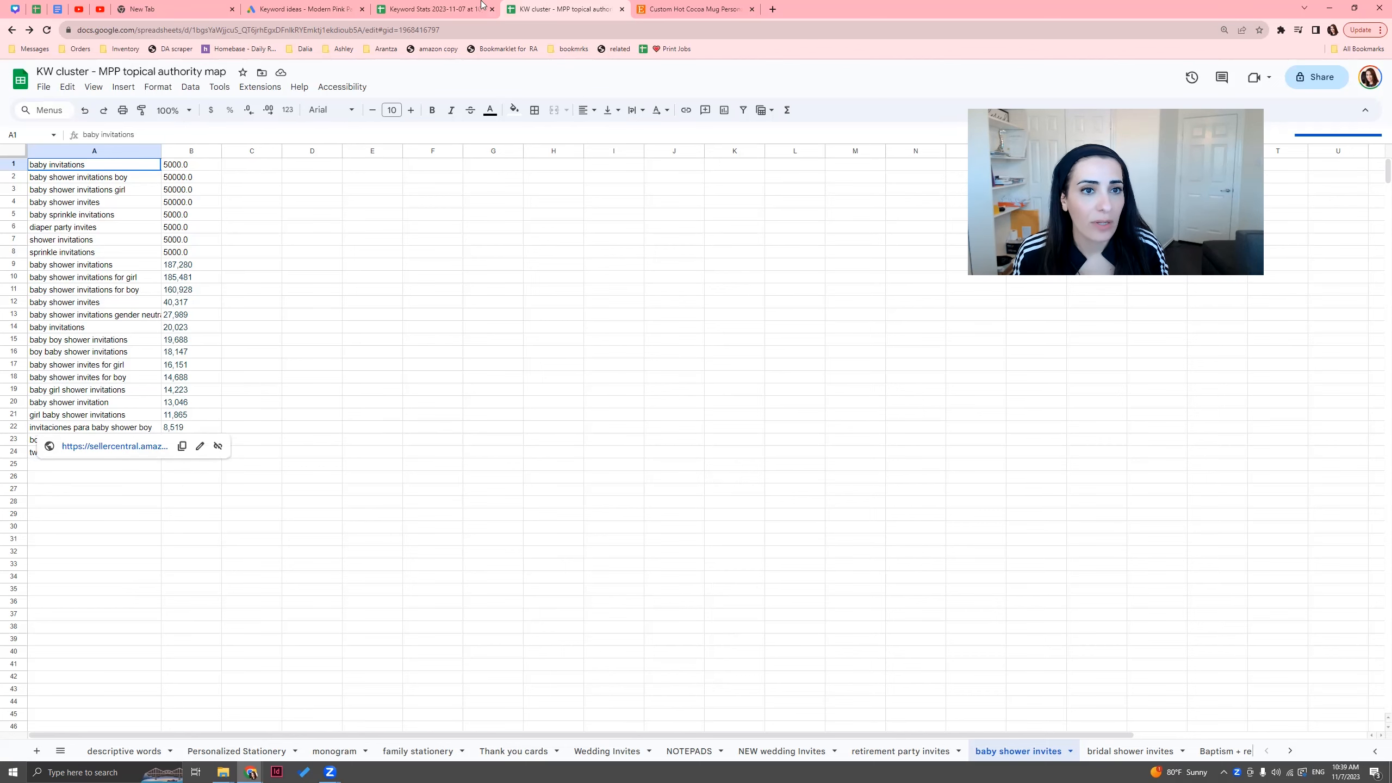
pyautogui.click(417, 8)
pyautogui.click(317, 5)
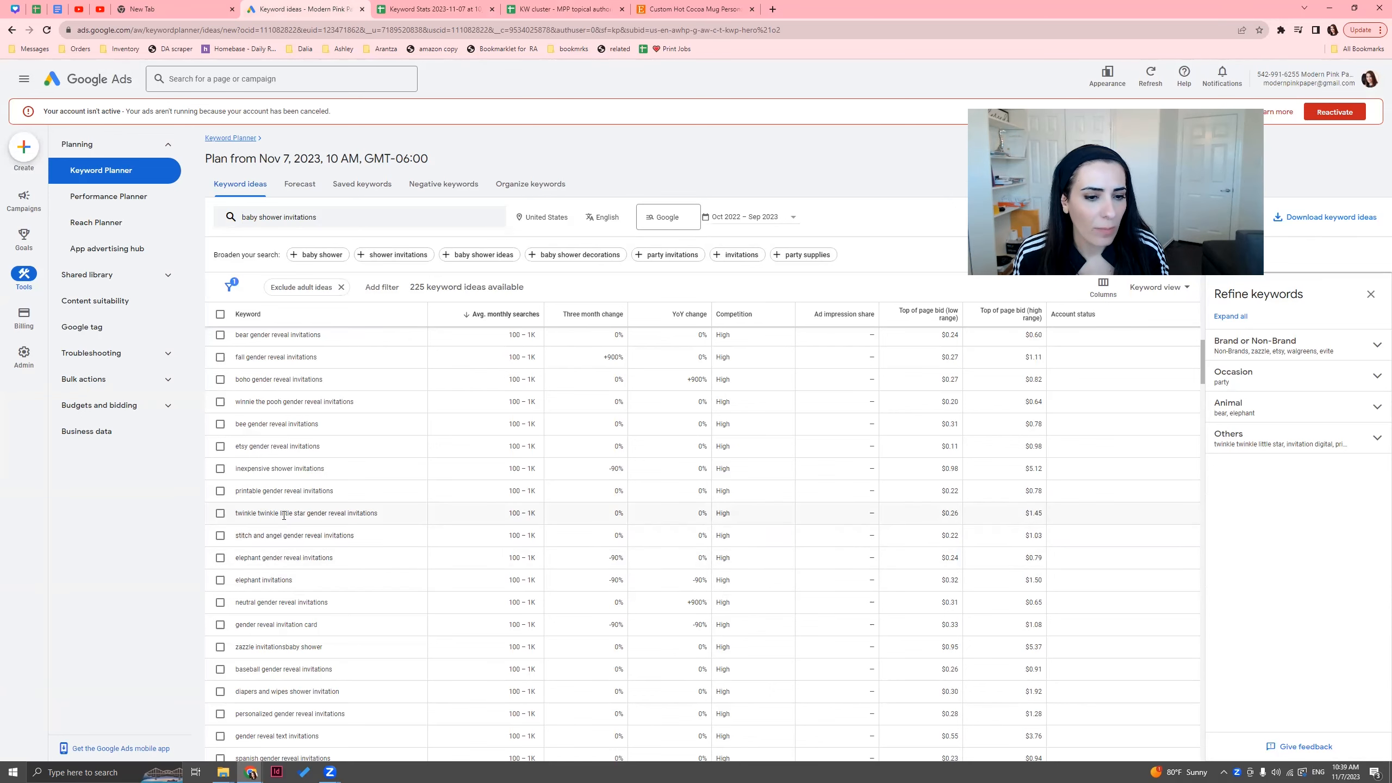
pyautogui.scroll(2, 284, 515)
pyautogui.scroll(4, 284, 520)
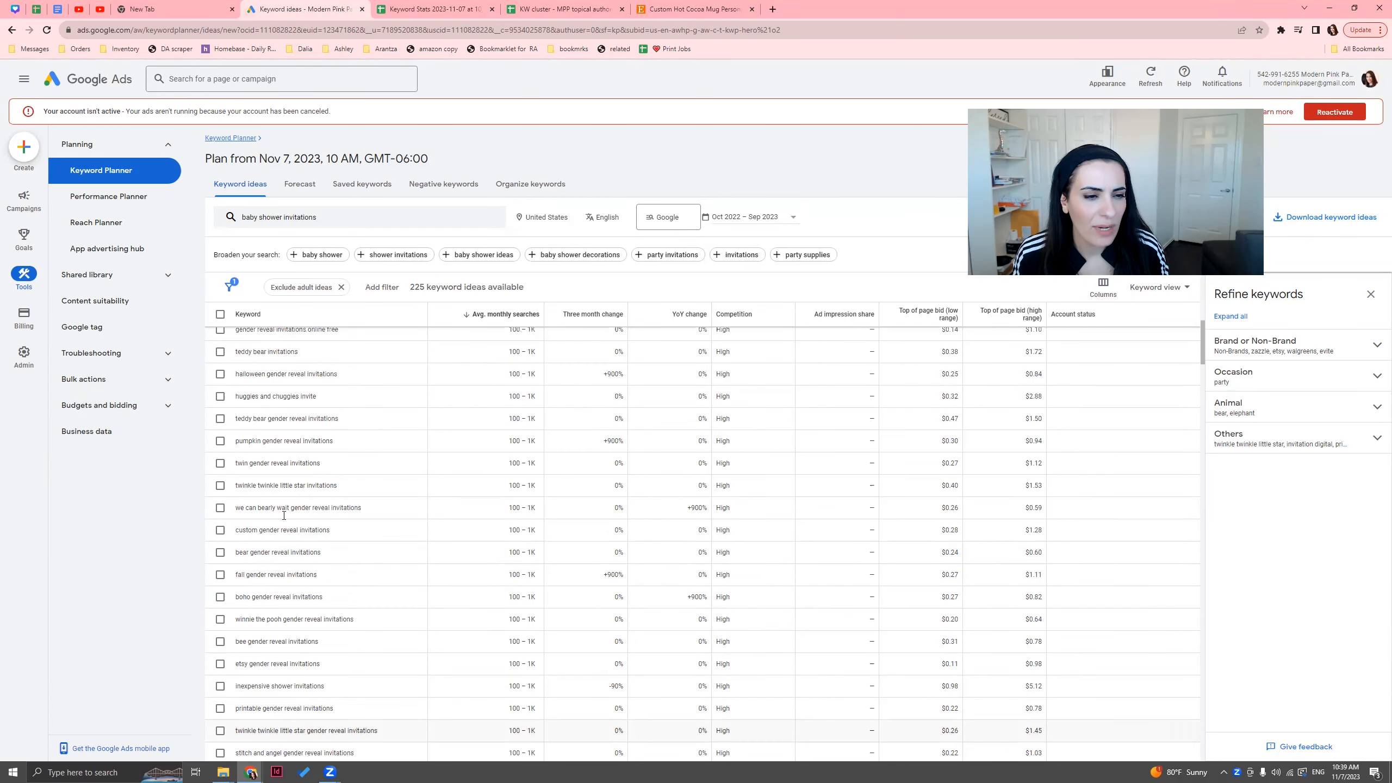
pyautogui.scroll(5, 284, 520)
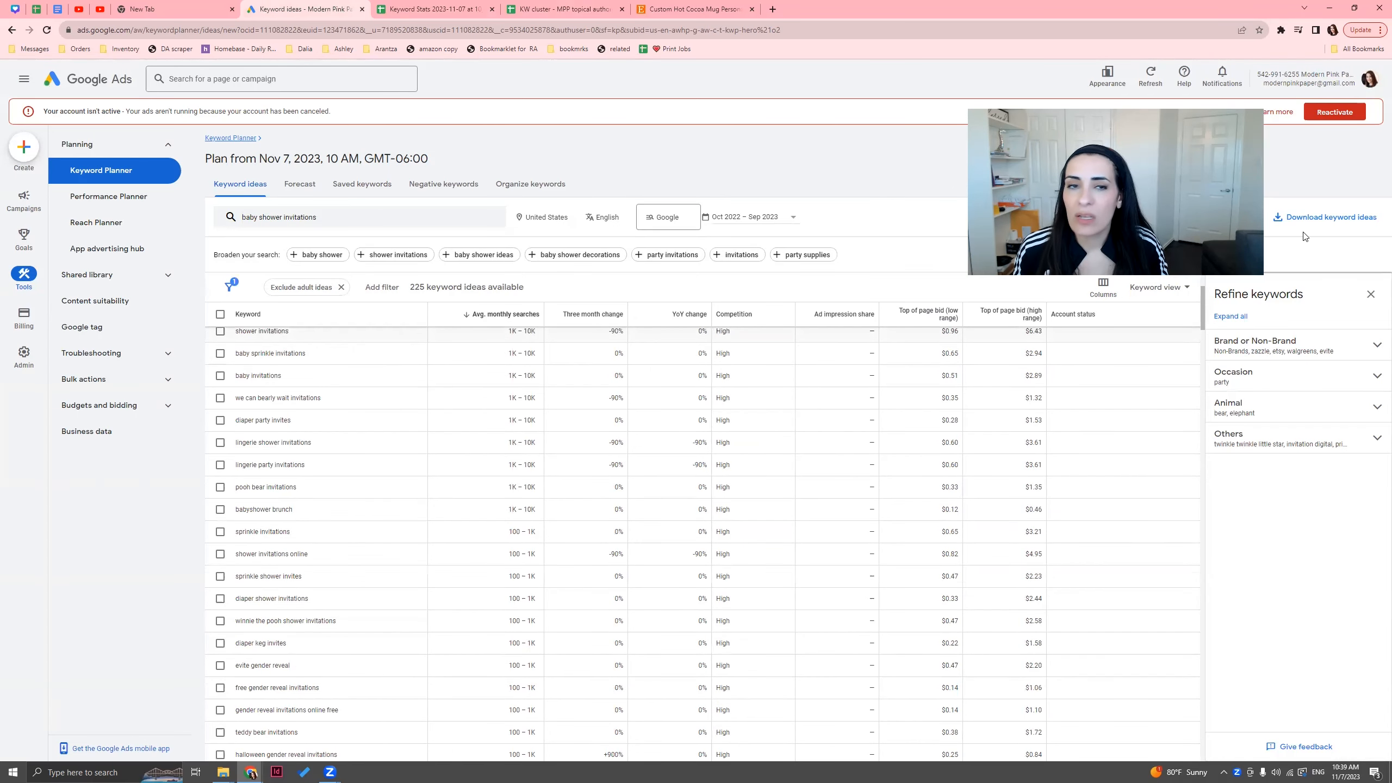
# - In the KW cluster file's "baby shower invites" sheet, copy the keywords and volumes in A1:B24 and paste them starting at A25
pyautogui.click(531, 5)
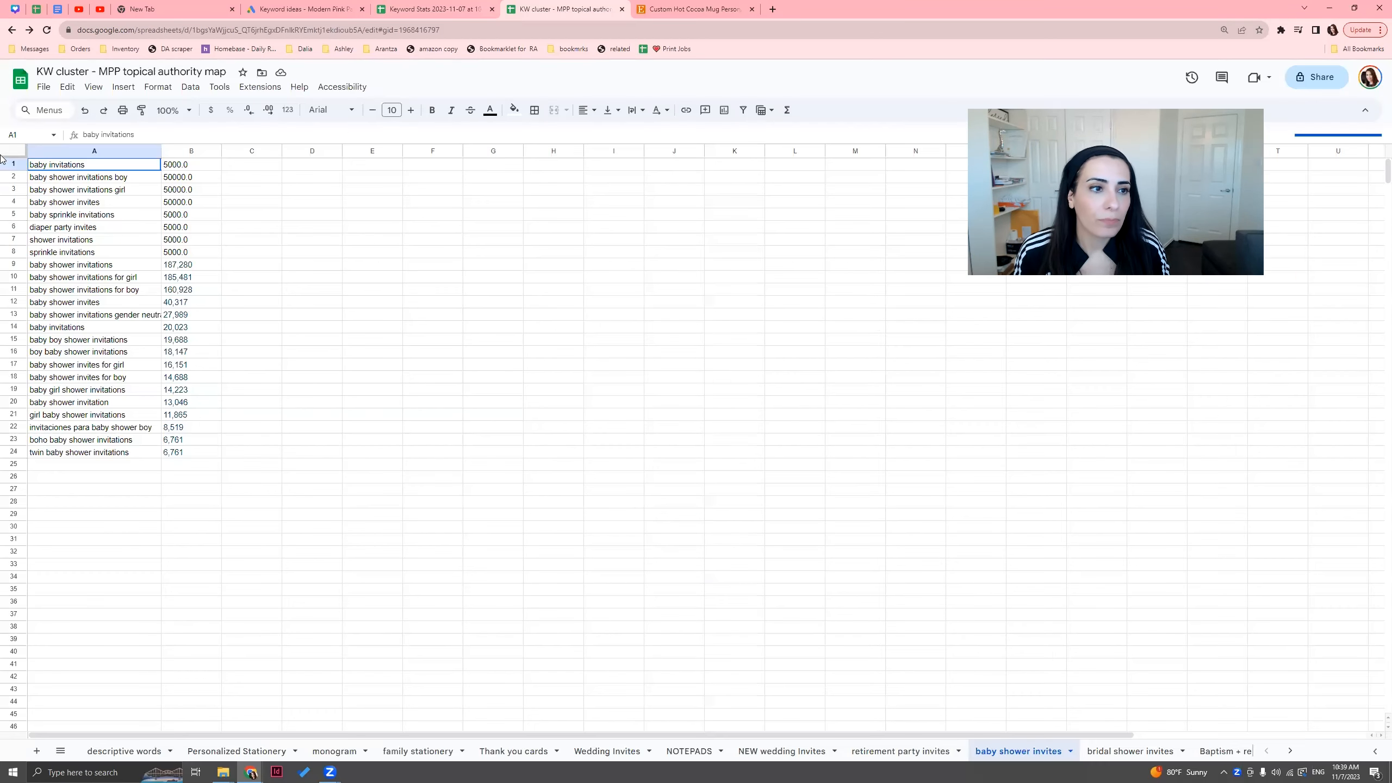
pyautogui.moveTo(55, 167); pyautogui.dragTo(176, 454)
pyautogui.hotkey('ctrl', 'c')
pyautogui.click(217, 516)
pyautogui.click(80, 466)
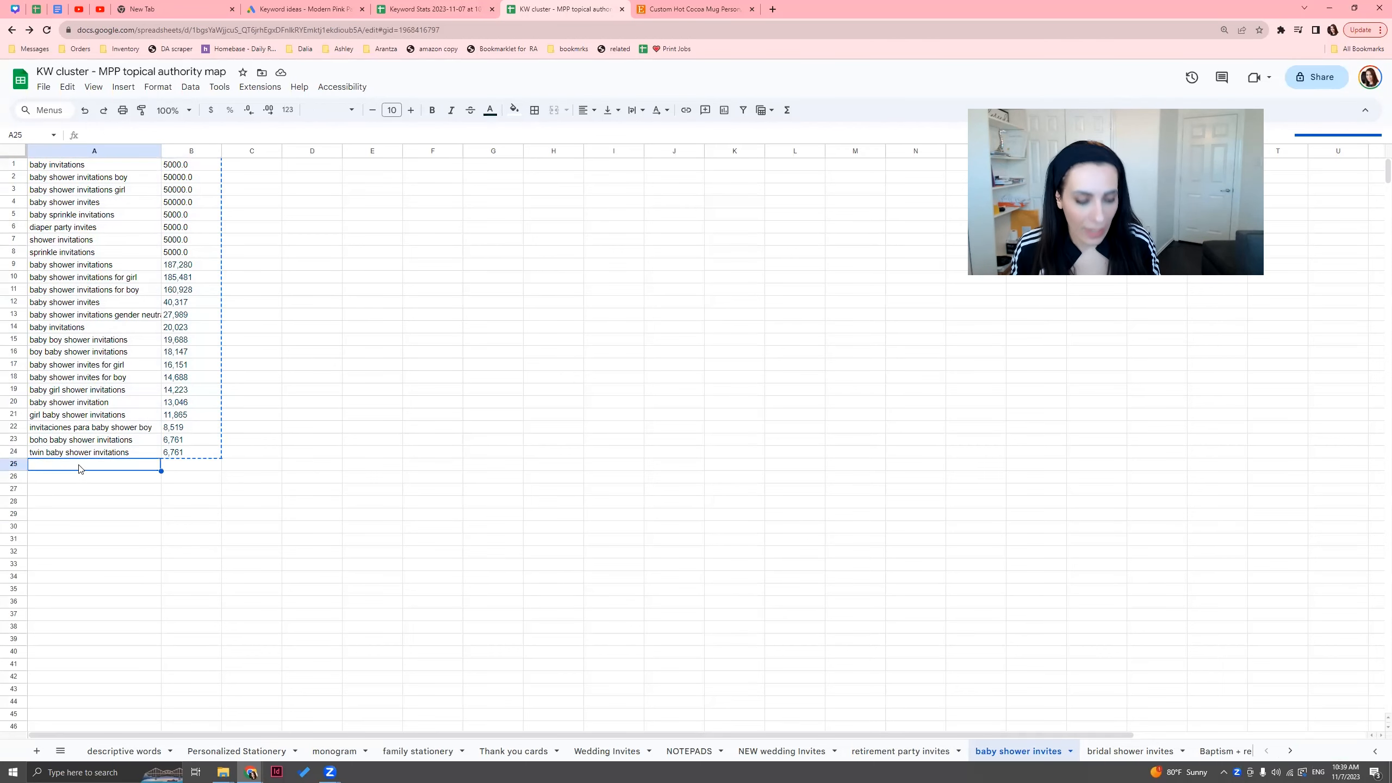
pyautogui.hotkey('ctrl', 'v')
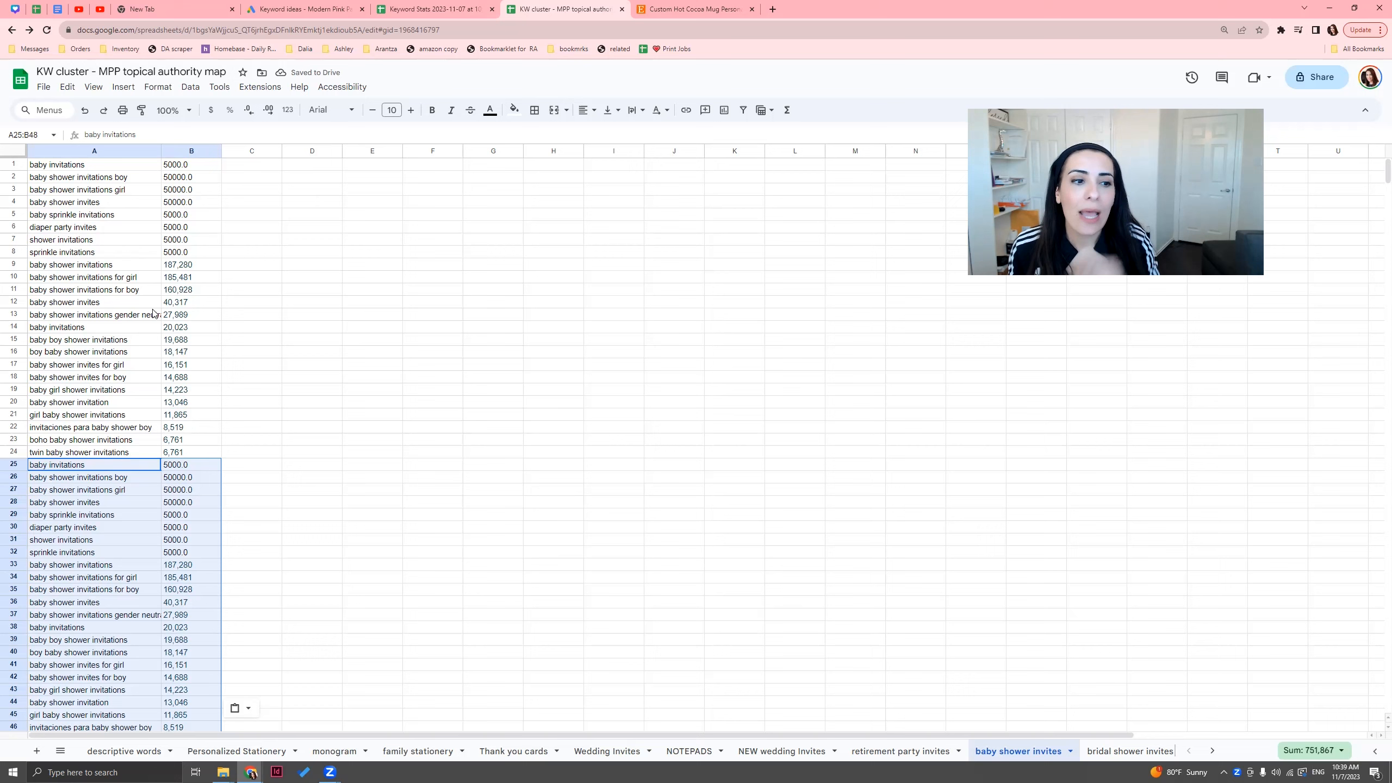
# - Remove the duplicate rows from the baby shower keyword list, analyzing only Column A
pyautogui.click(268, 229)
pyautogui.click(192, 86)
pyautogui.moveTo(280, 355)
pyautogui.click(413, 372)
pyautogui.click(651, 414)
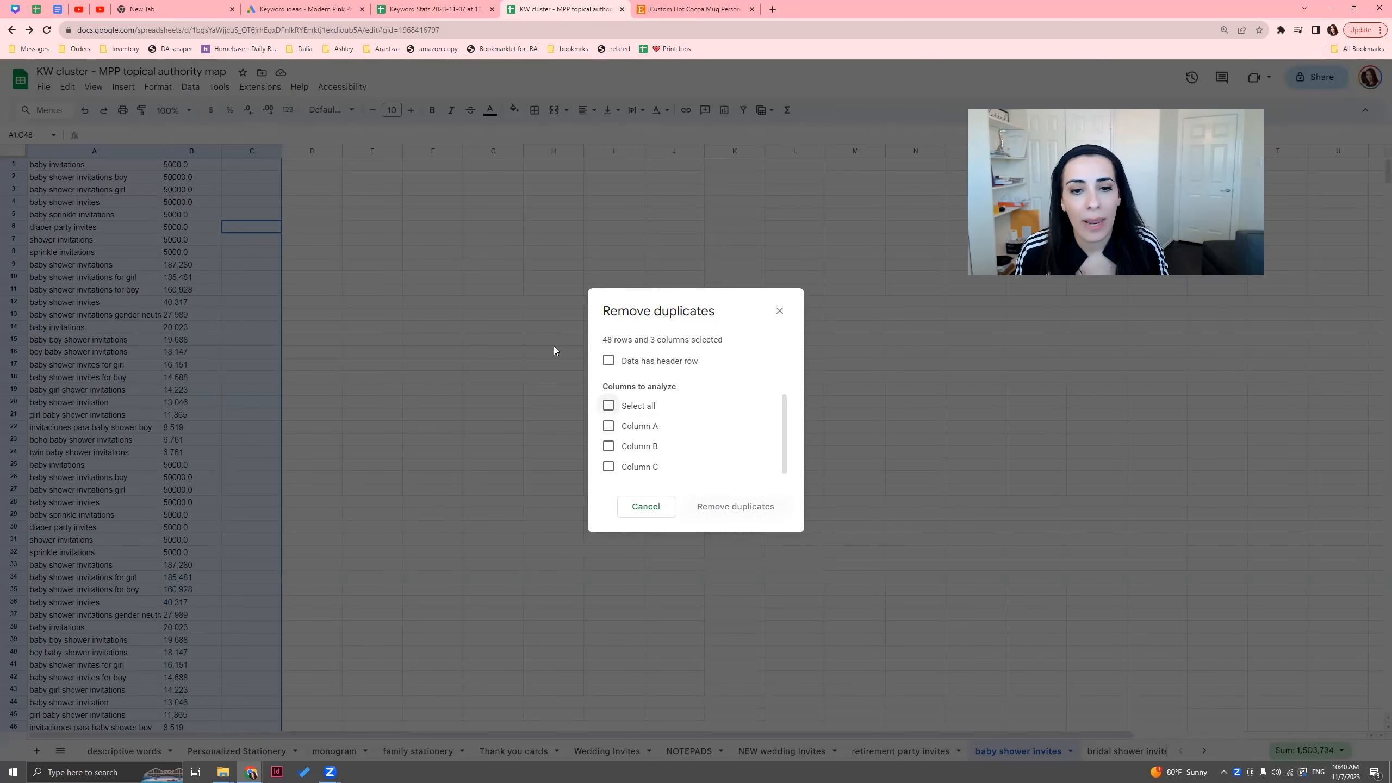
pyautogui.click(609, 427)
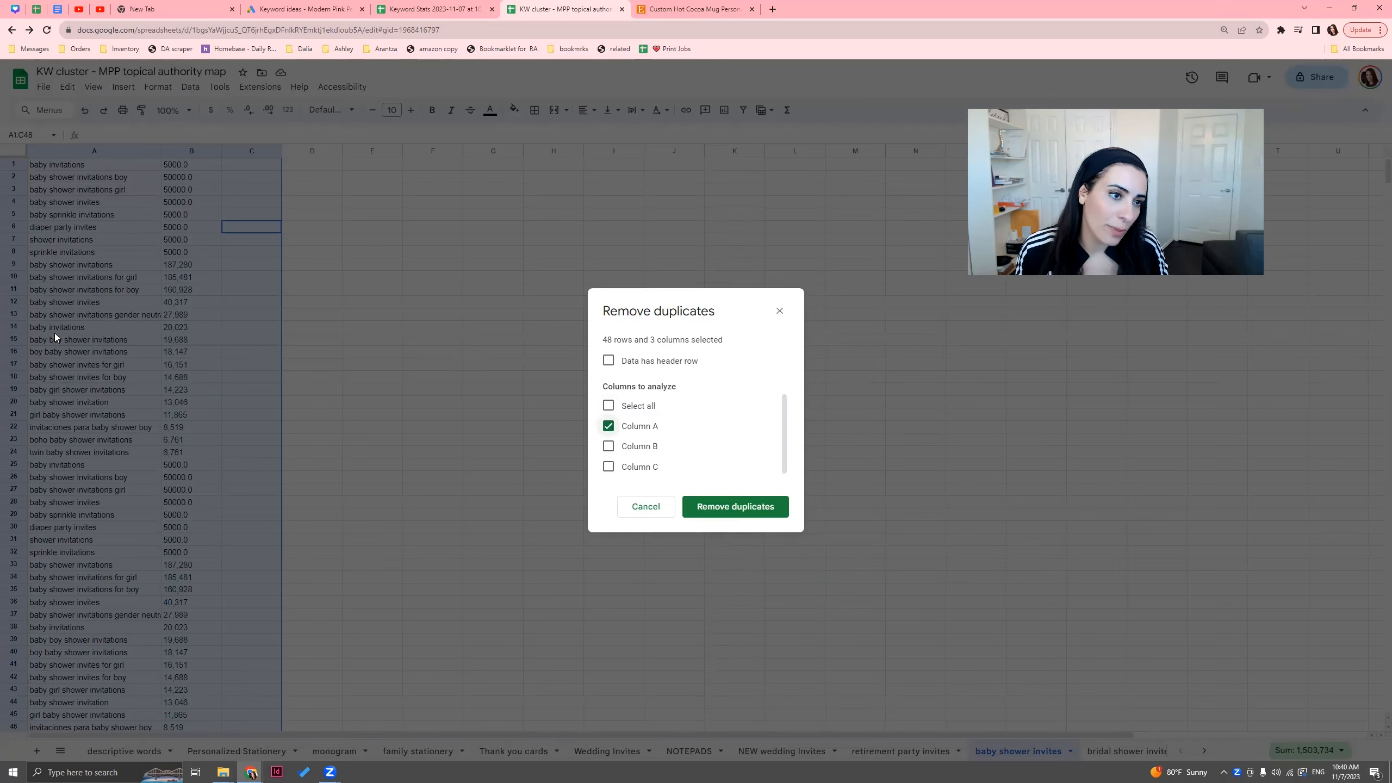
pyautogui.click(709, 505)
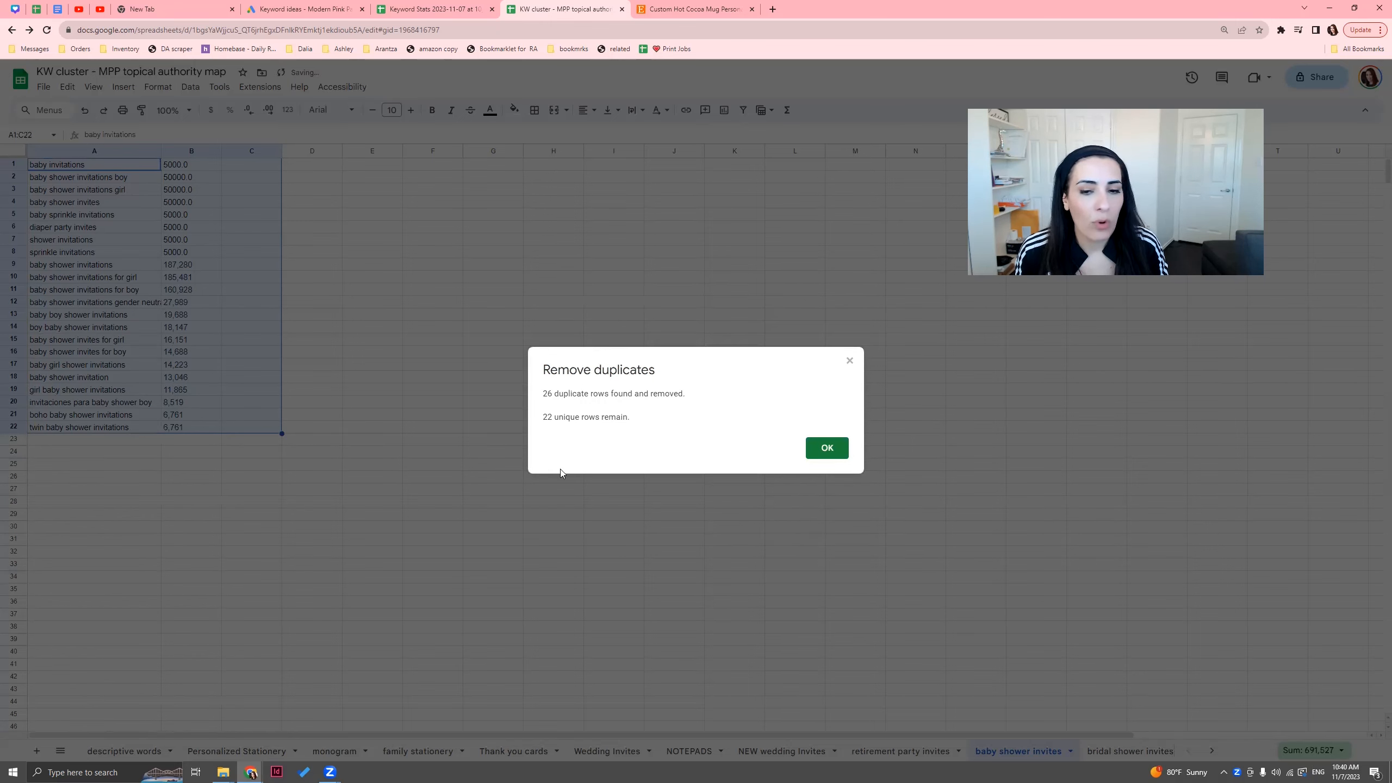
pyautogui.click(830, 450)
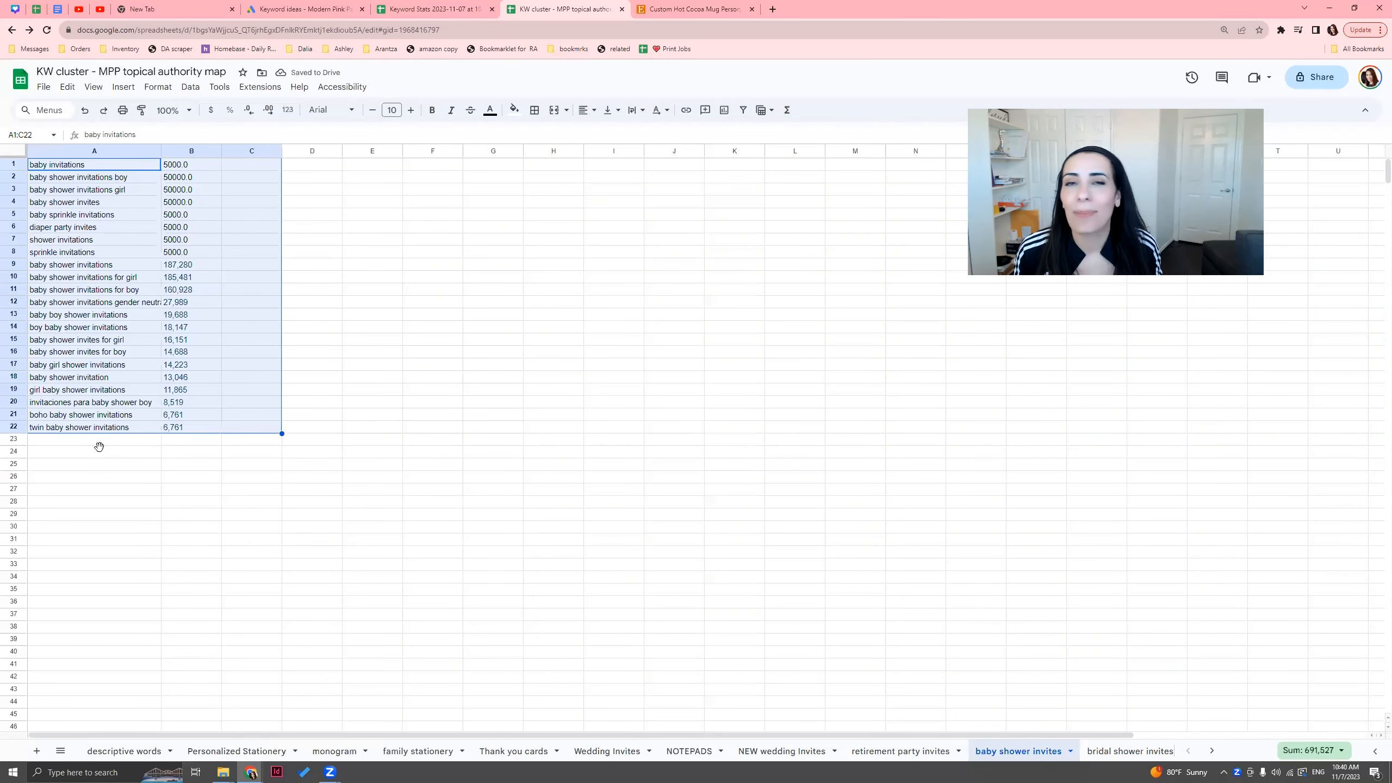
pyautogui.click(99, 443)
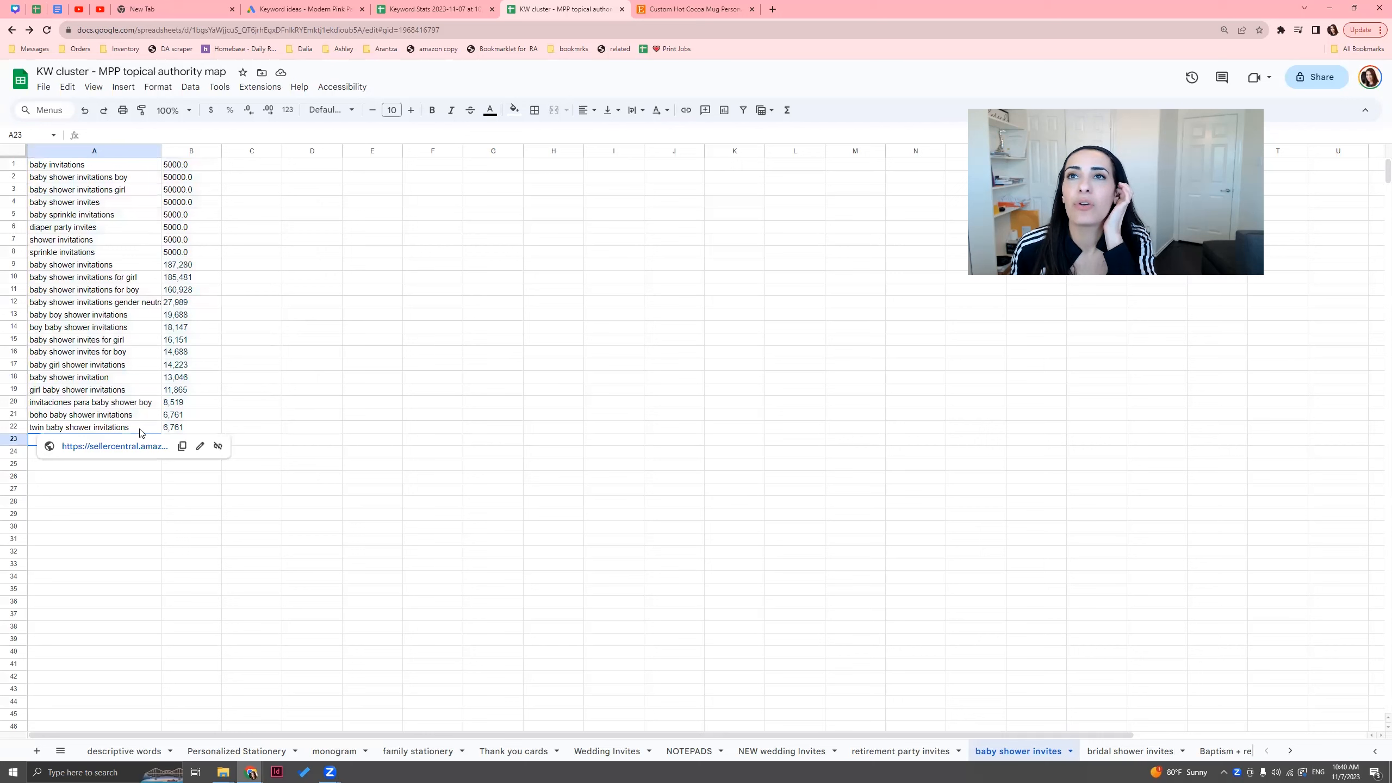